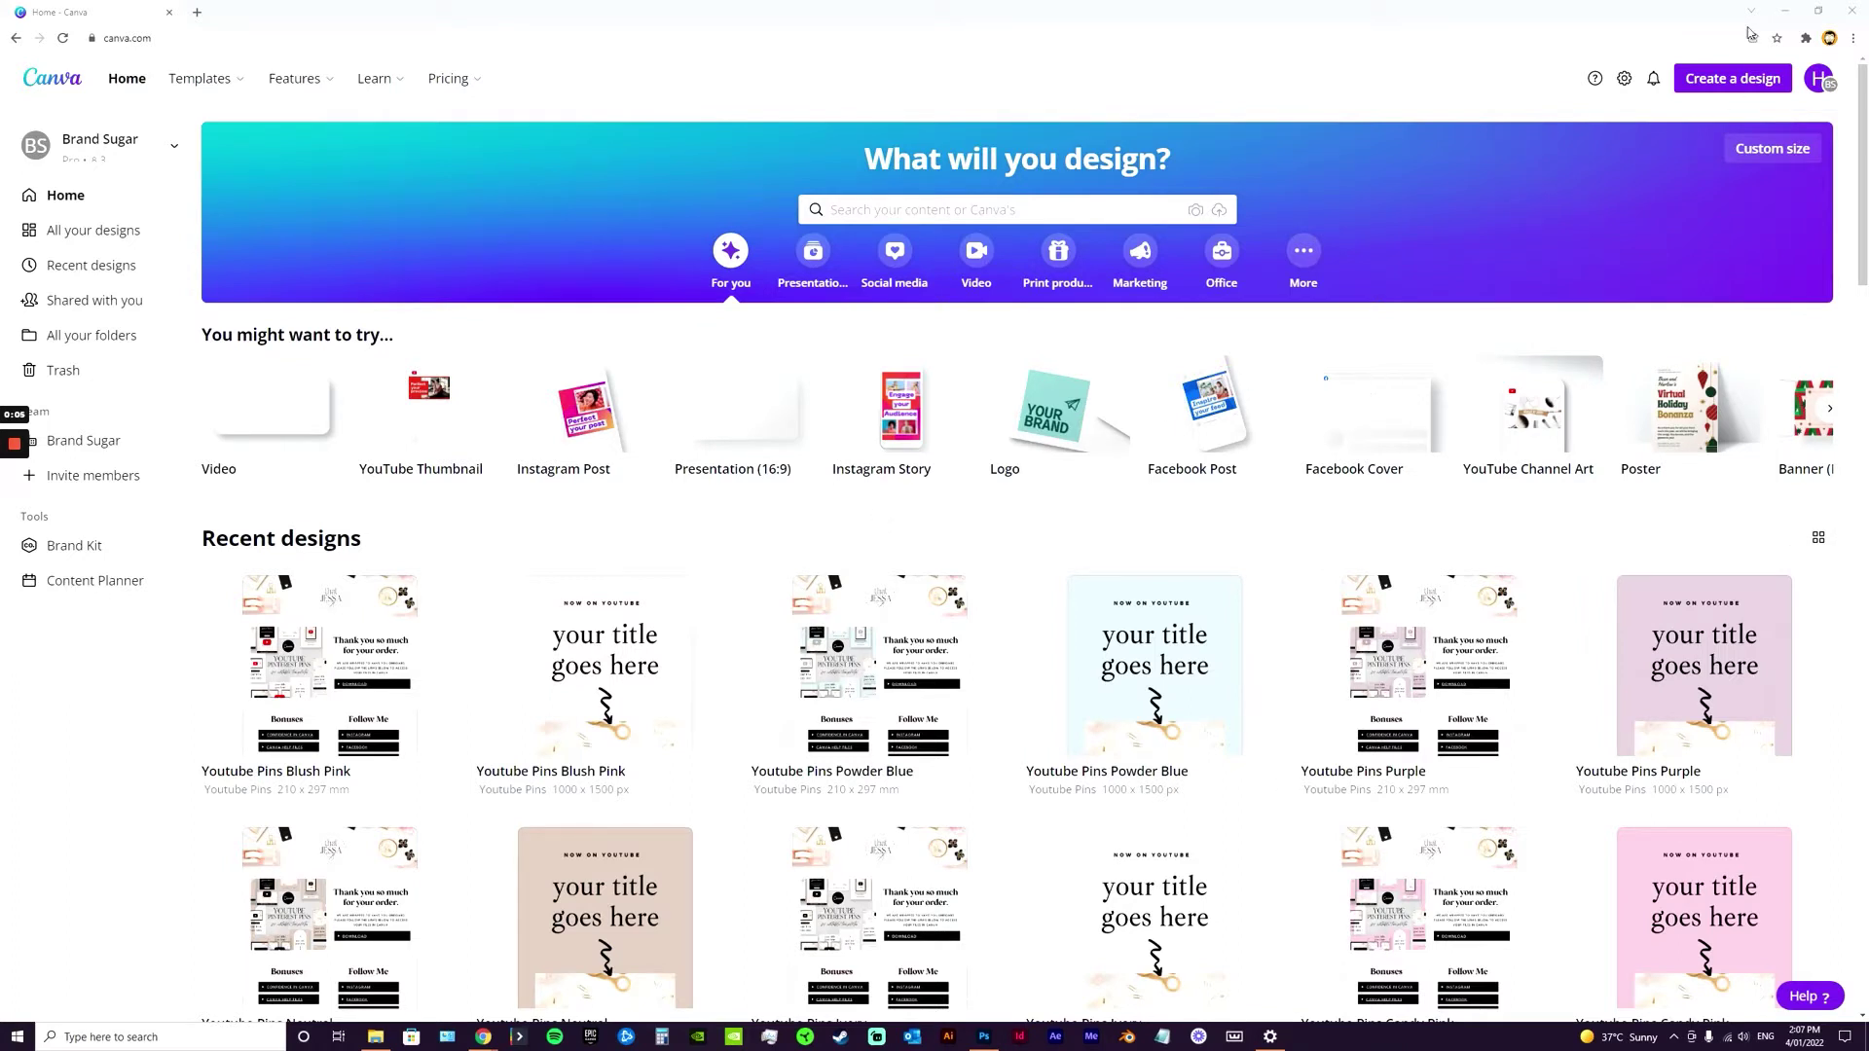
Start a custom-size design with width 2000 px and height 2000 px
click(1723, 87)
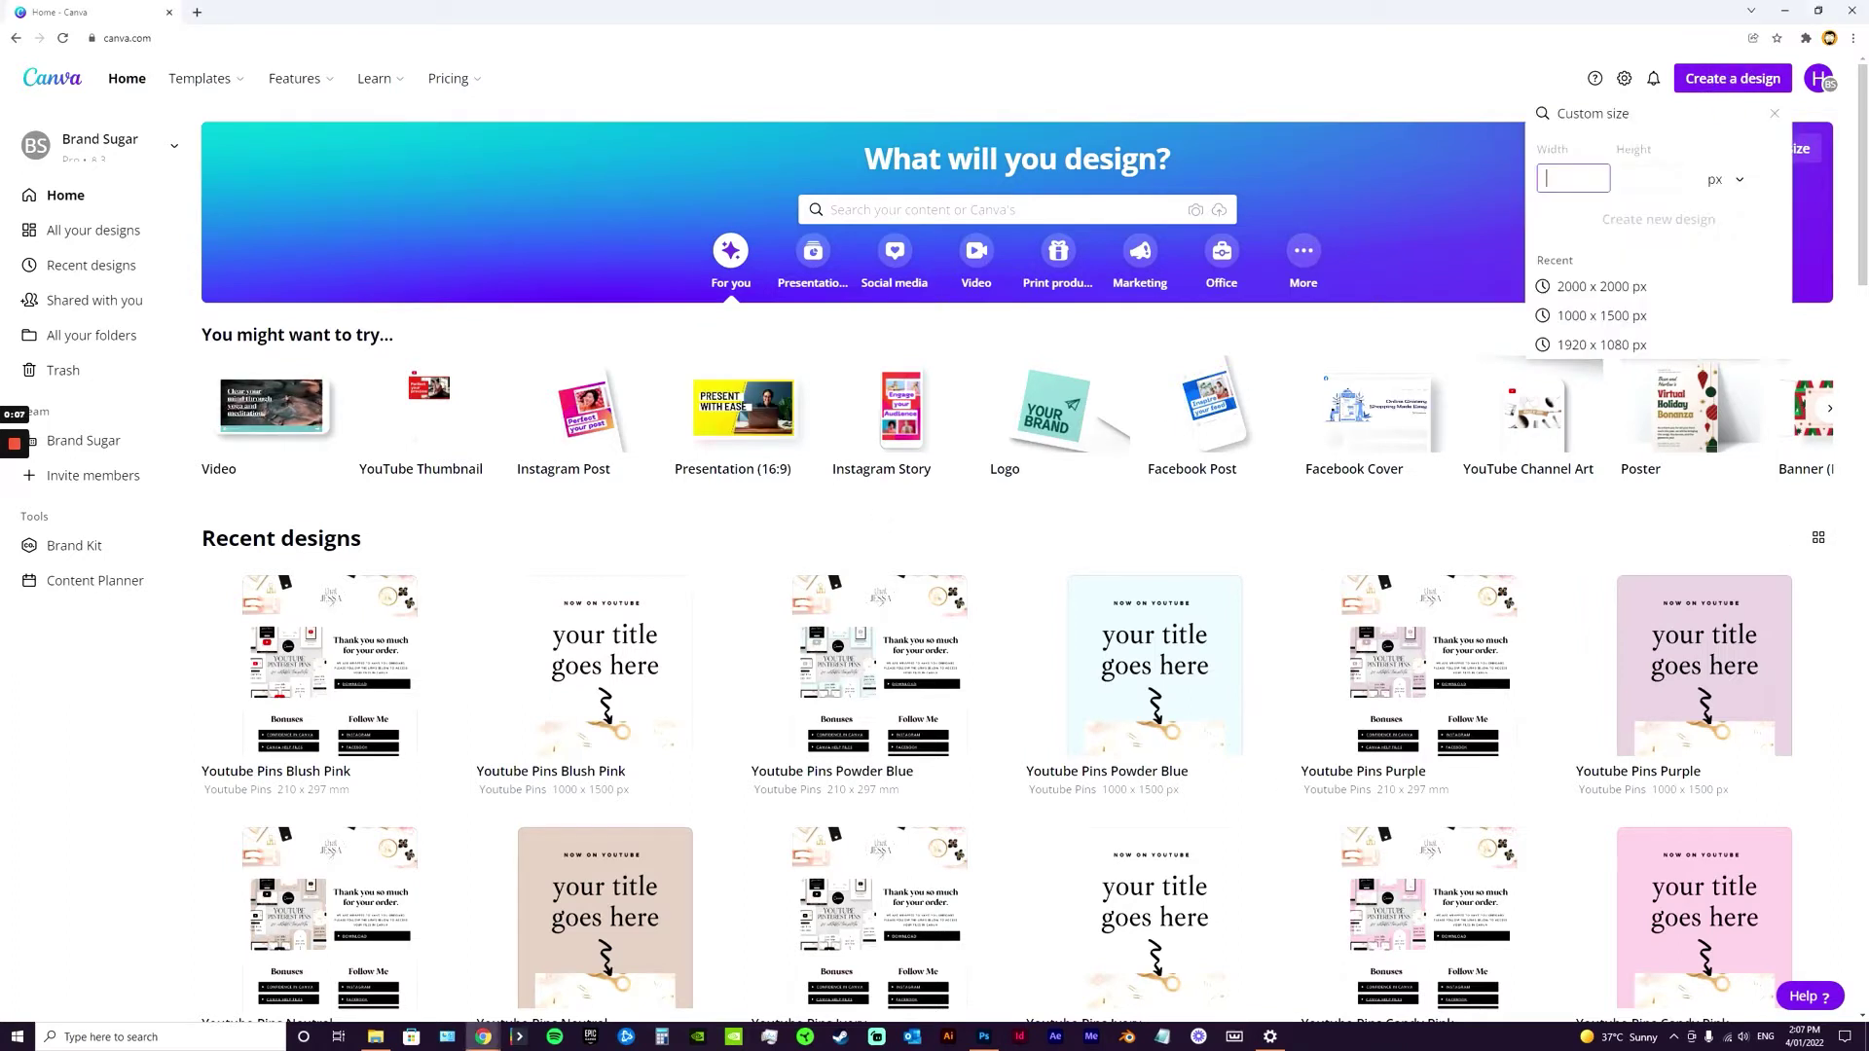
text(2000)
key(Tab)
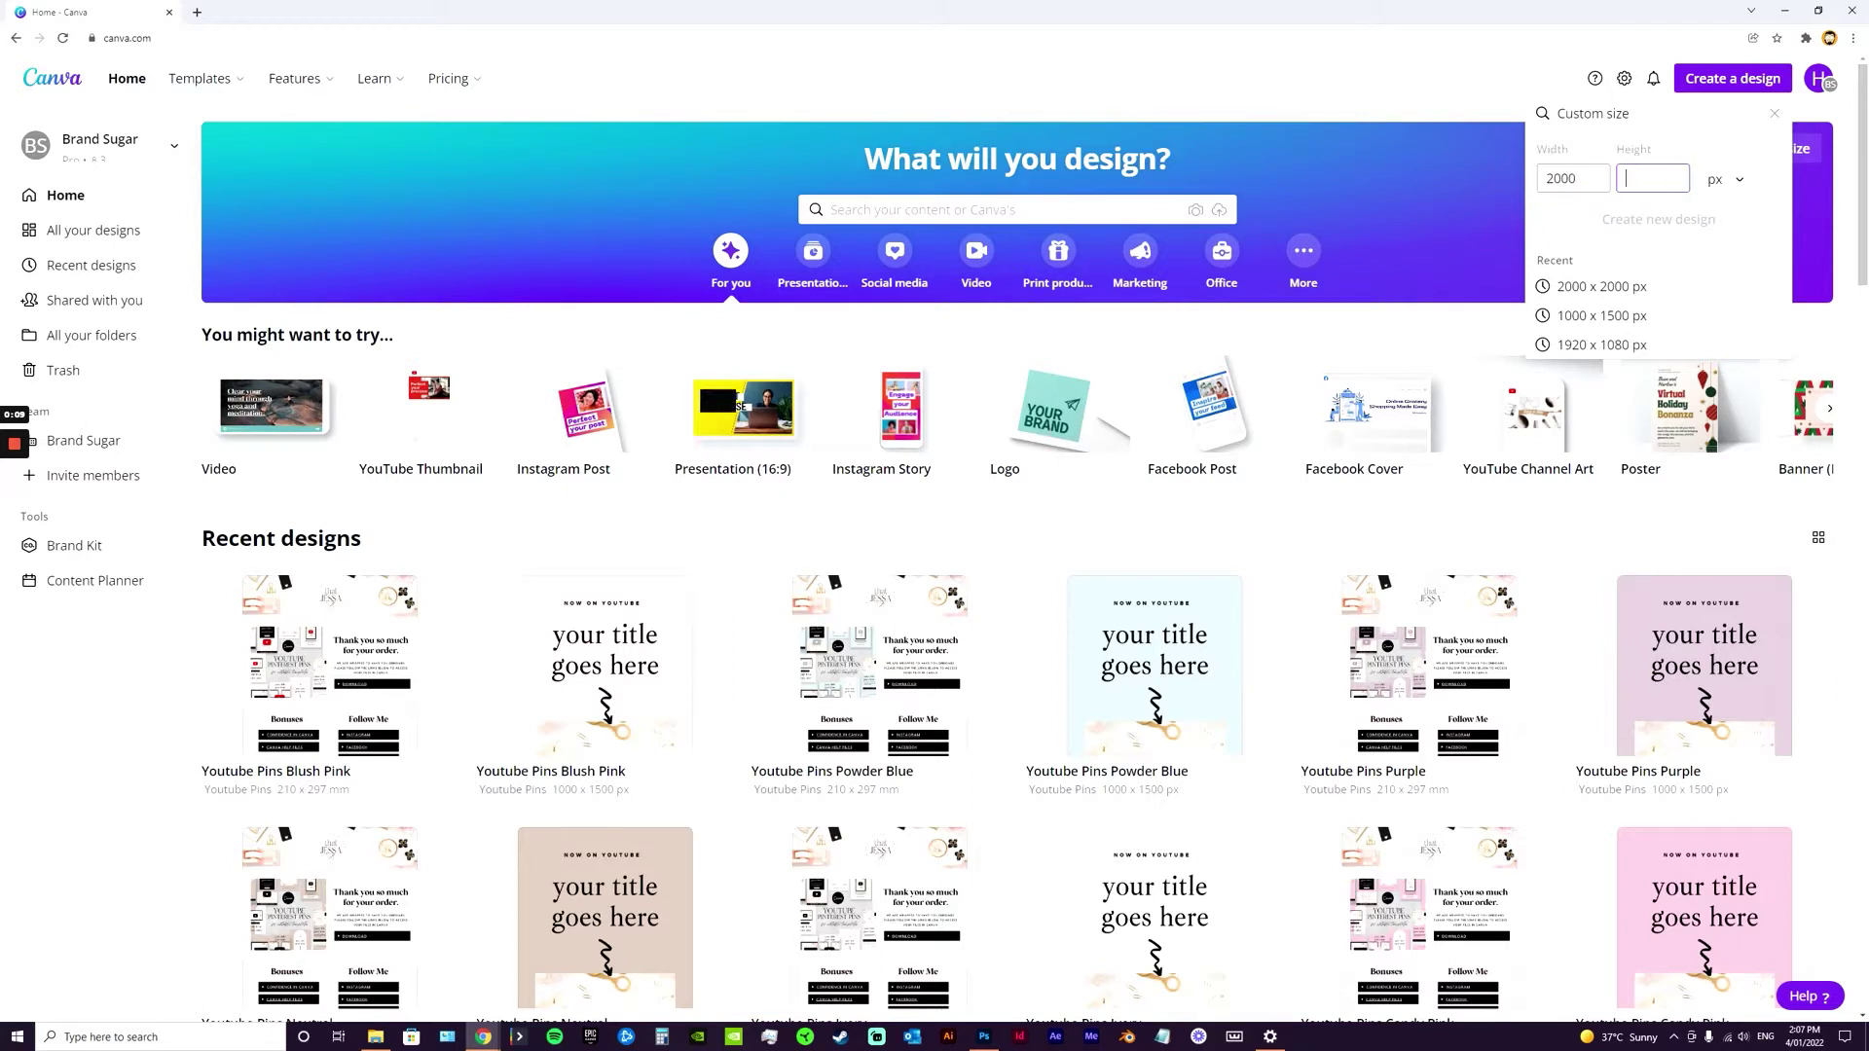
text(2000)
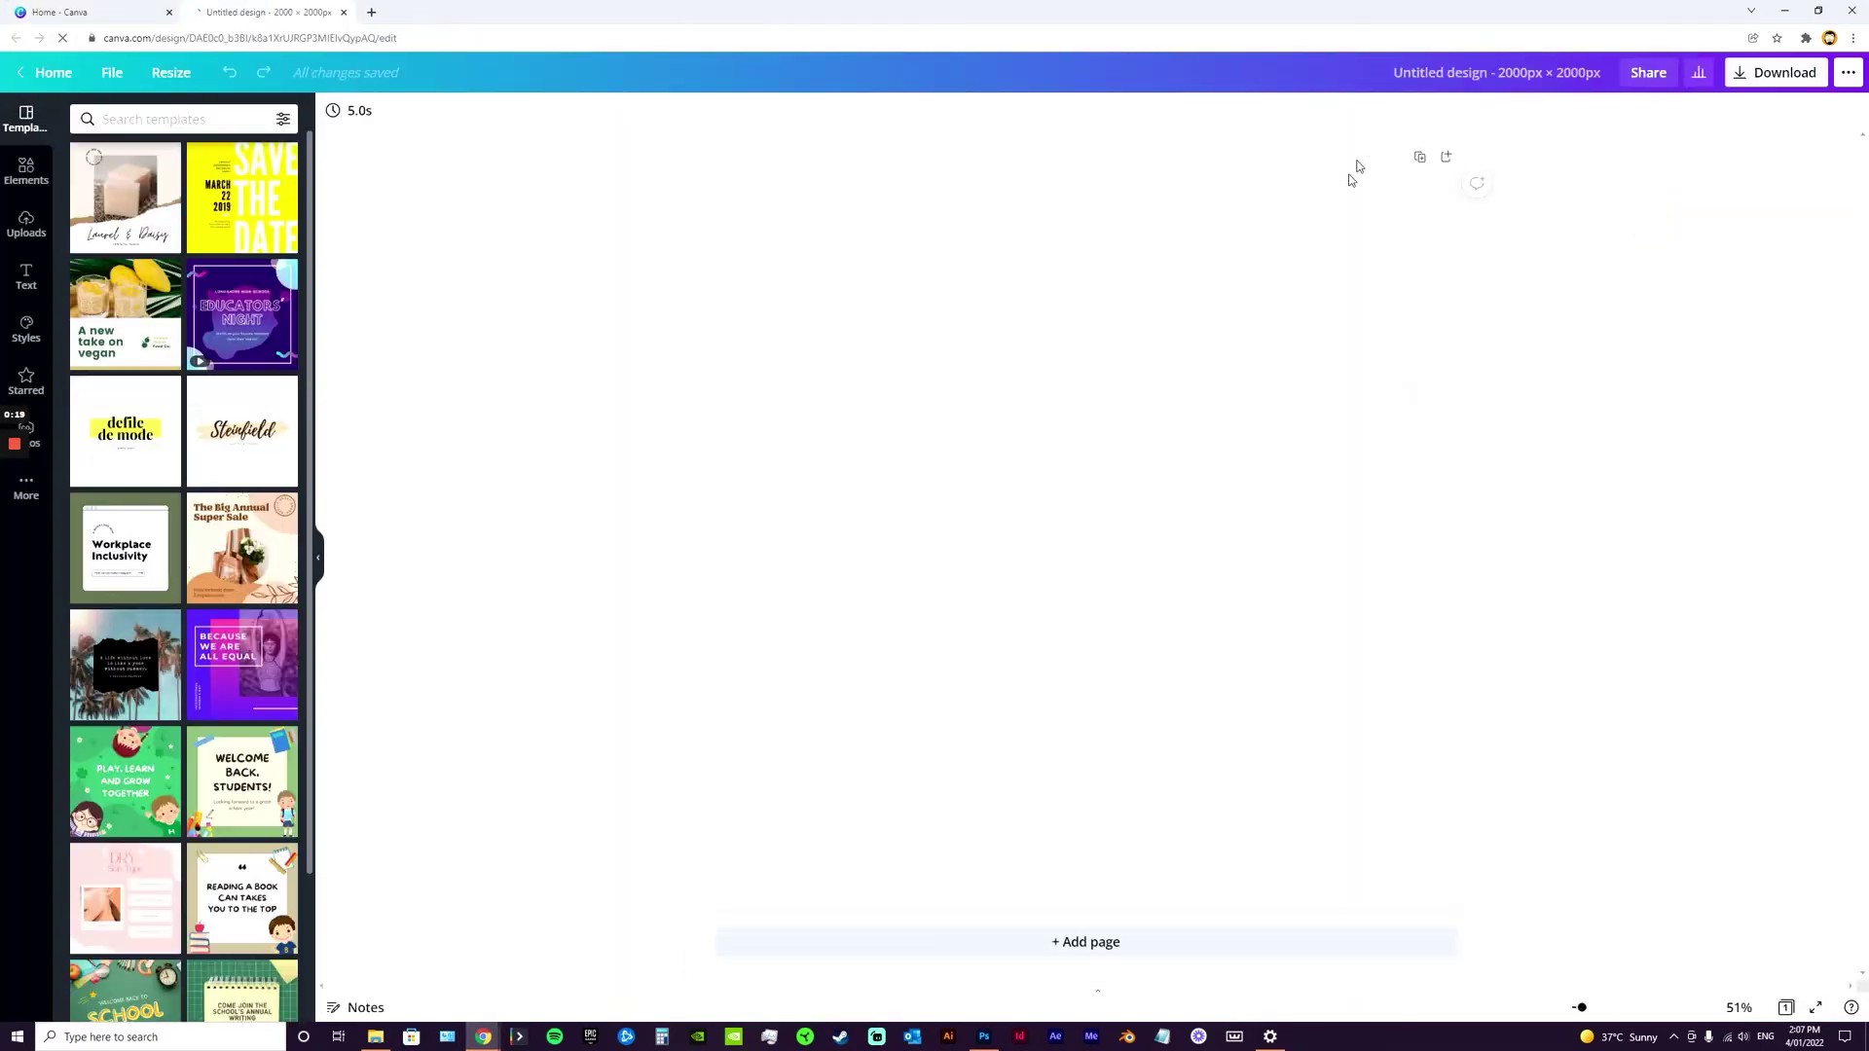
Add the uploaded floral wedding invitation, shrink it, and move it up-left of centre
click(26, 224)
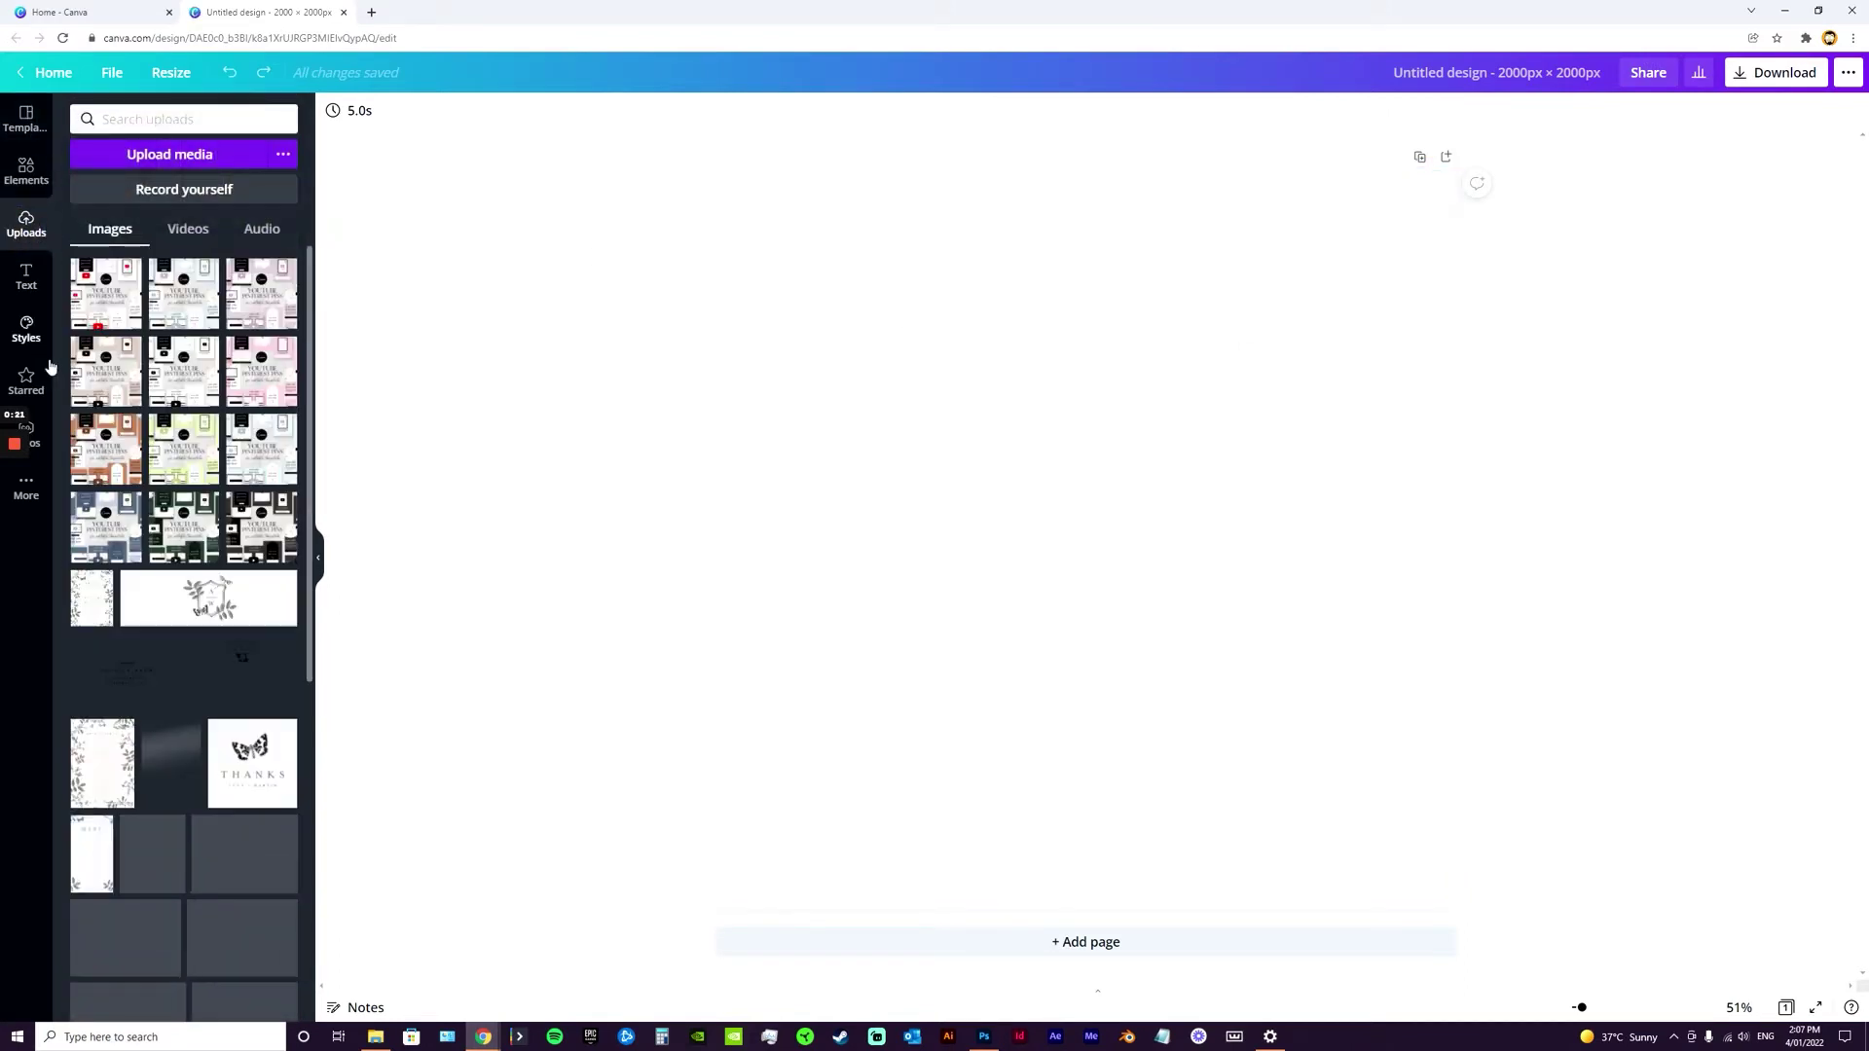
click(98, 597)
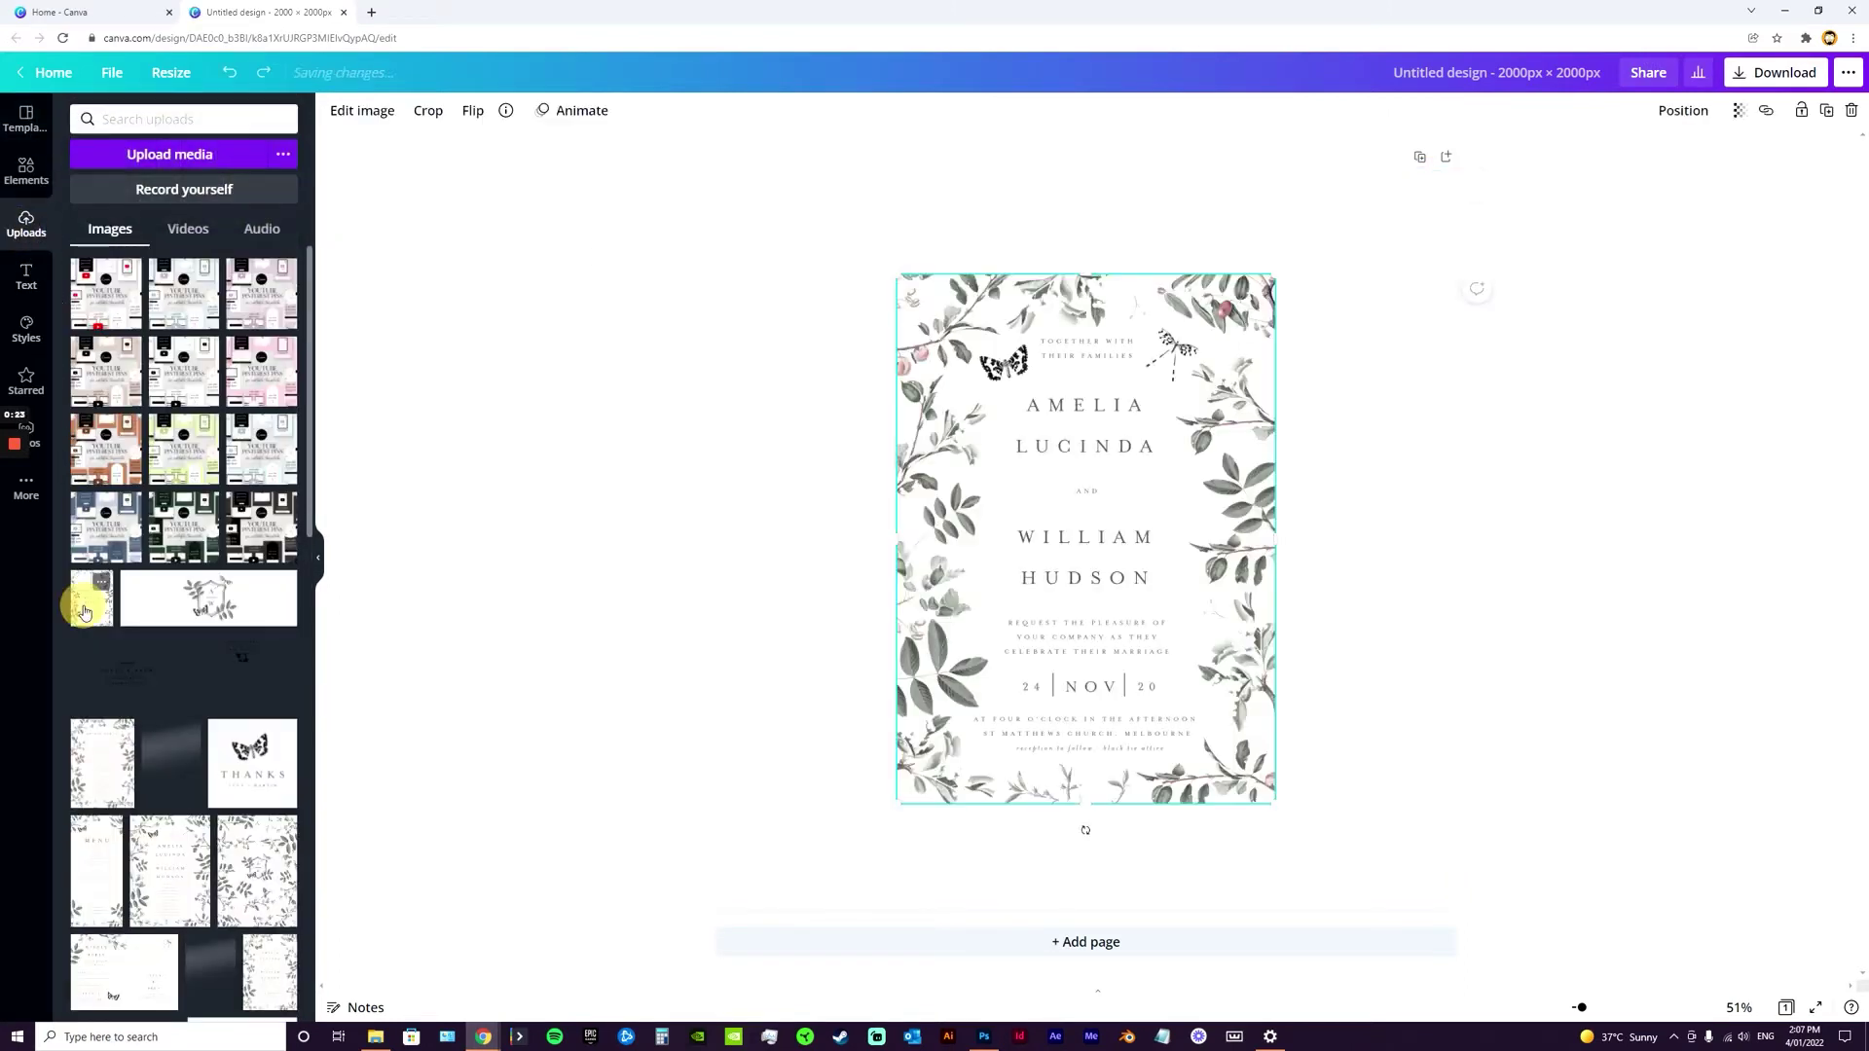
drag(1273, 277, 1160, 434)
click(1210, 531)
drag(1041, 658, 958, 559)
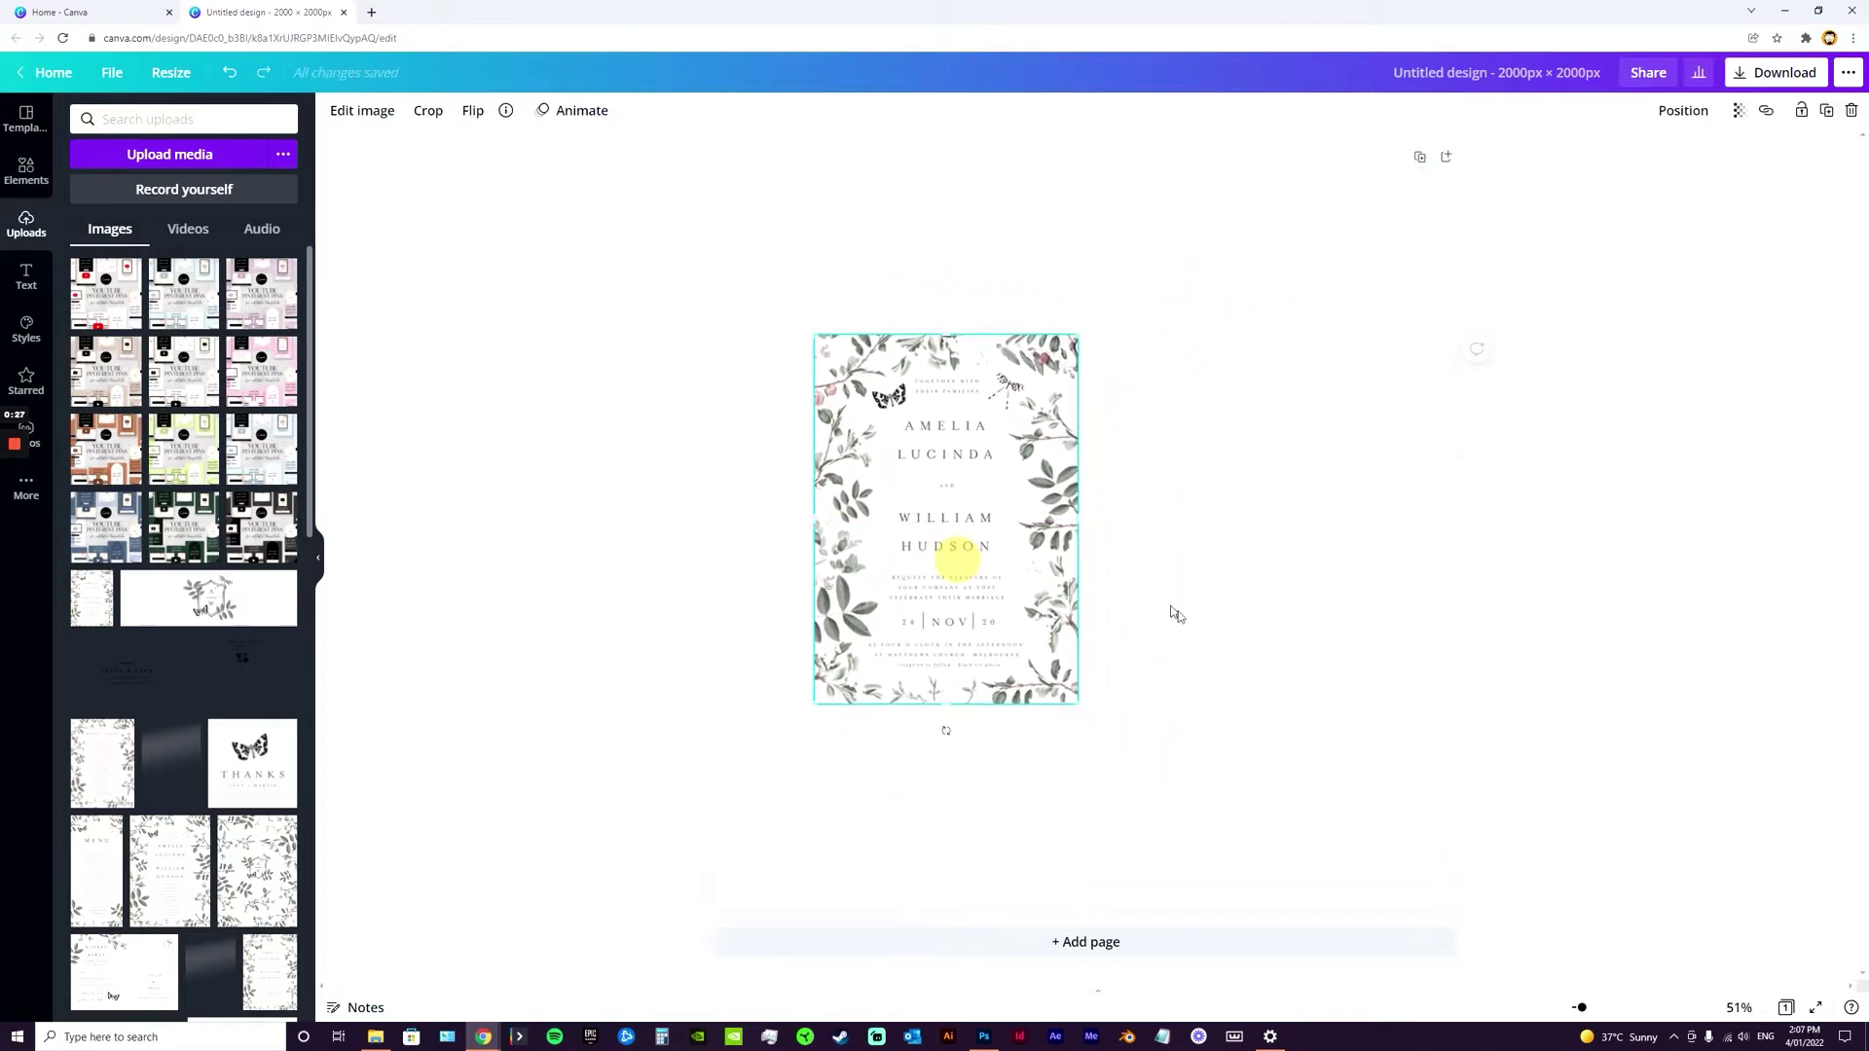
click(1174, 613)
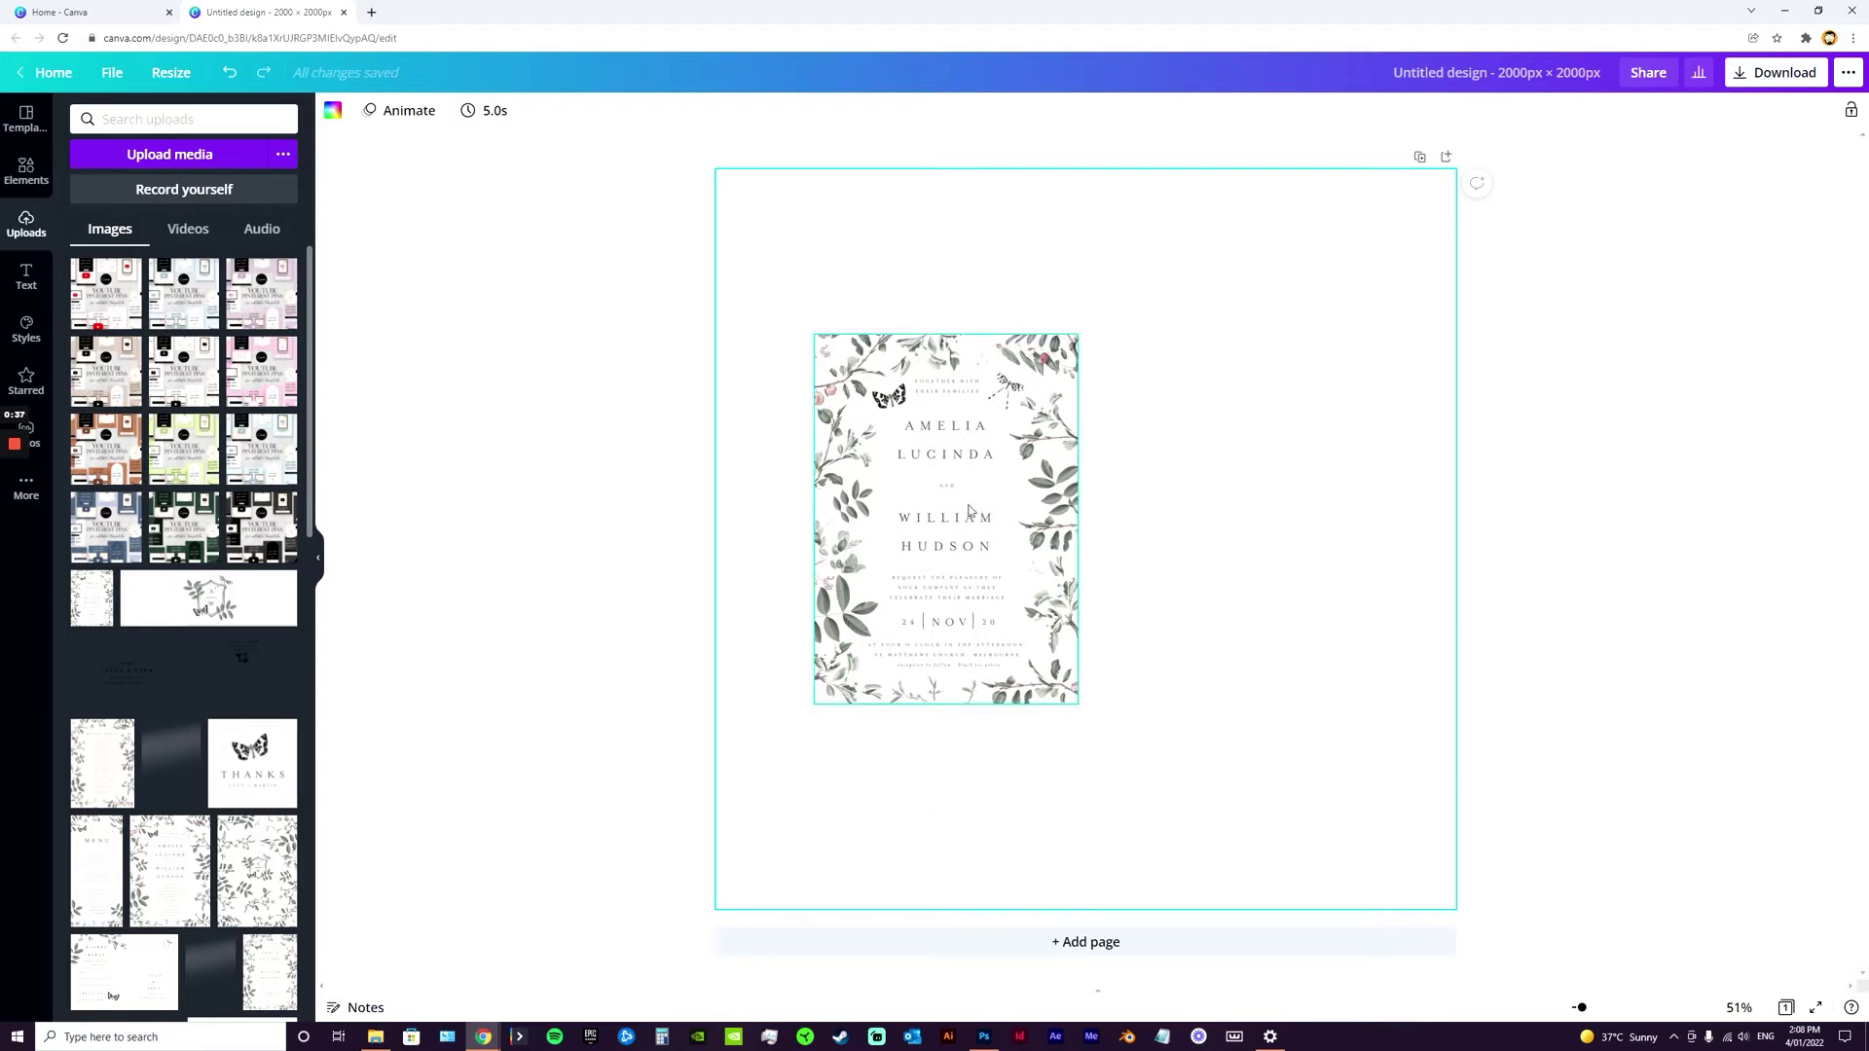
click(1276, 543)
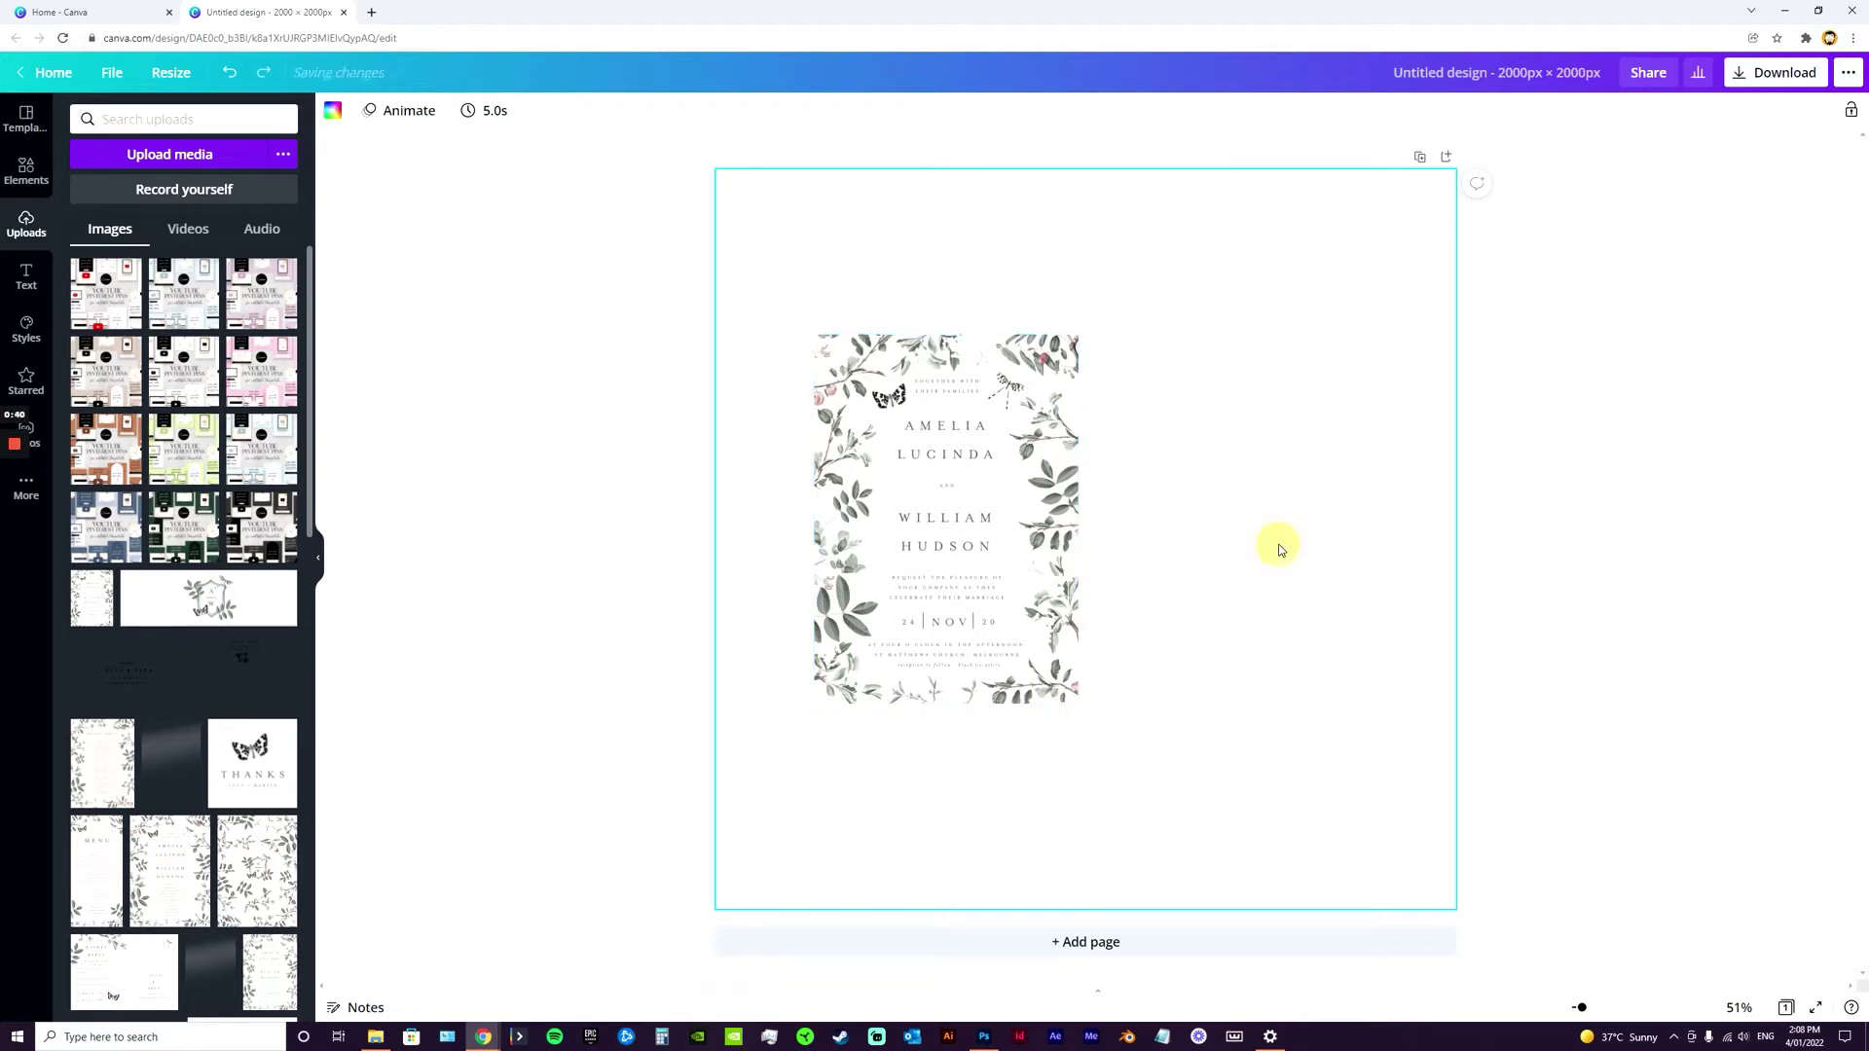
Hide the Uploads panel, then show the invitation's Edit image options at the Shadows section
click(315, 556)
click(1038, 452)
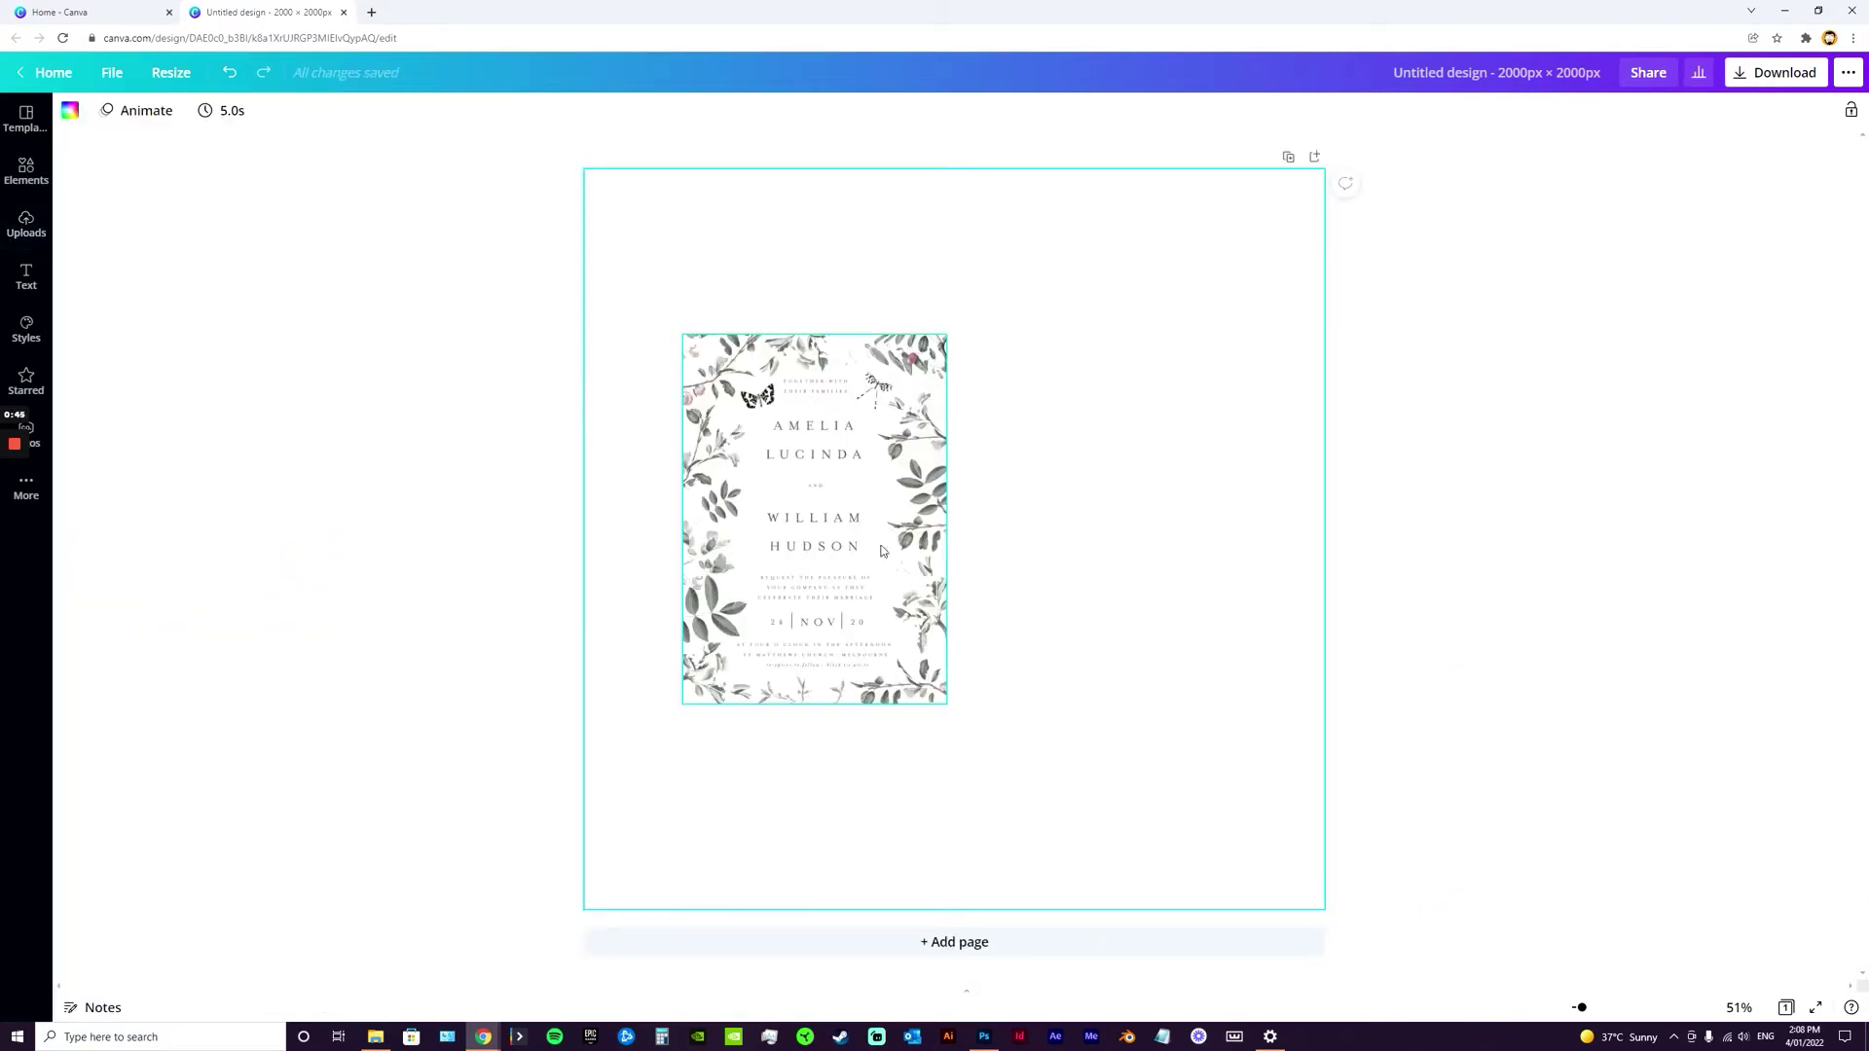
click(906, 514)
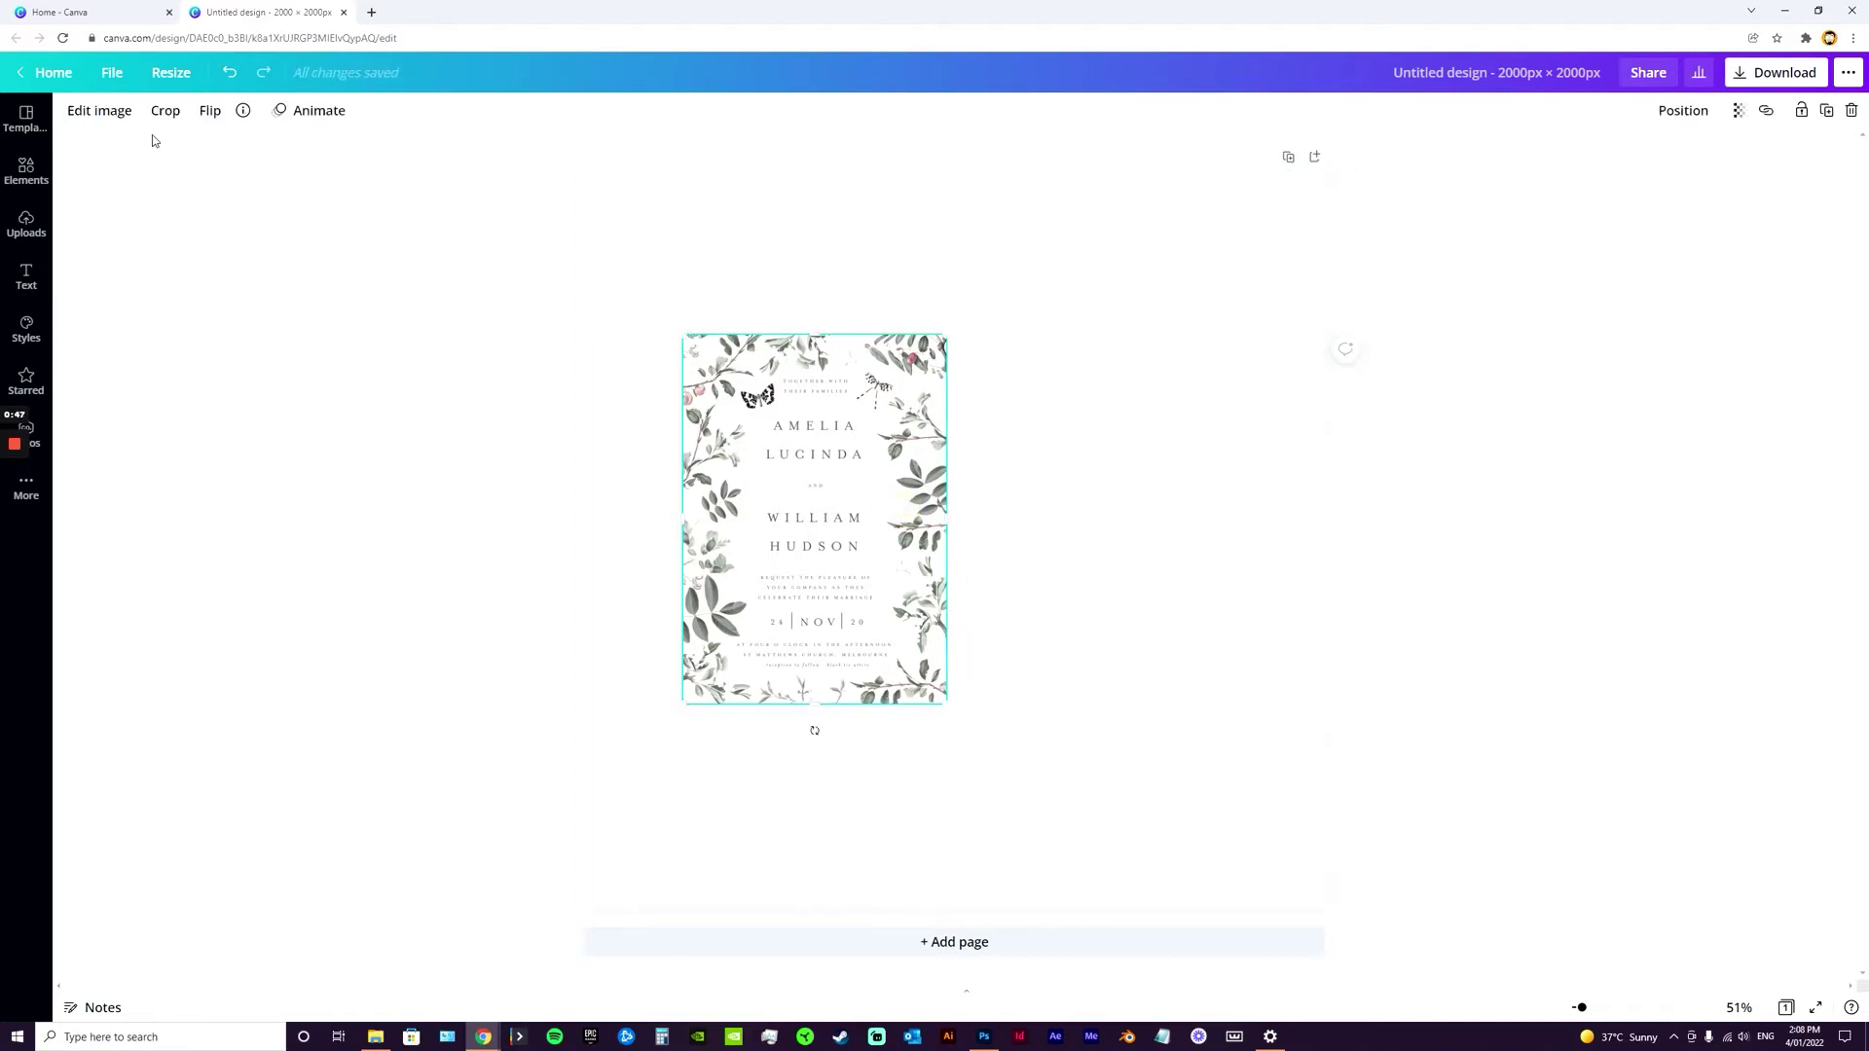
click(92, 115)
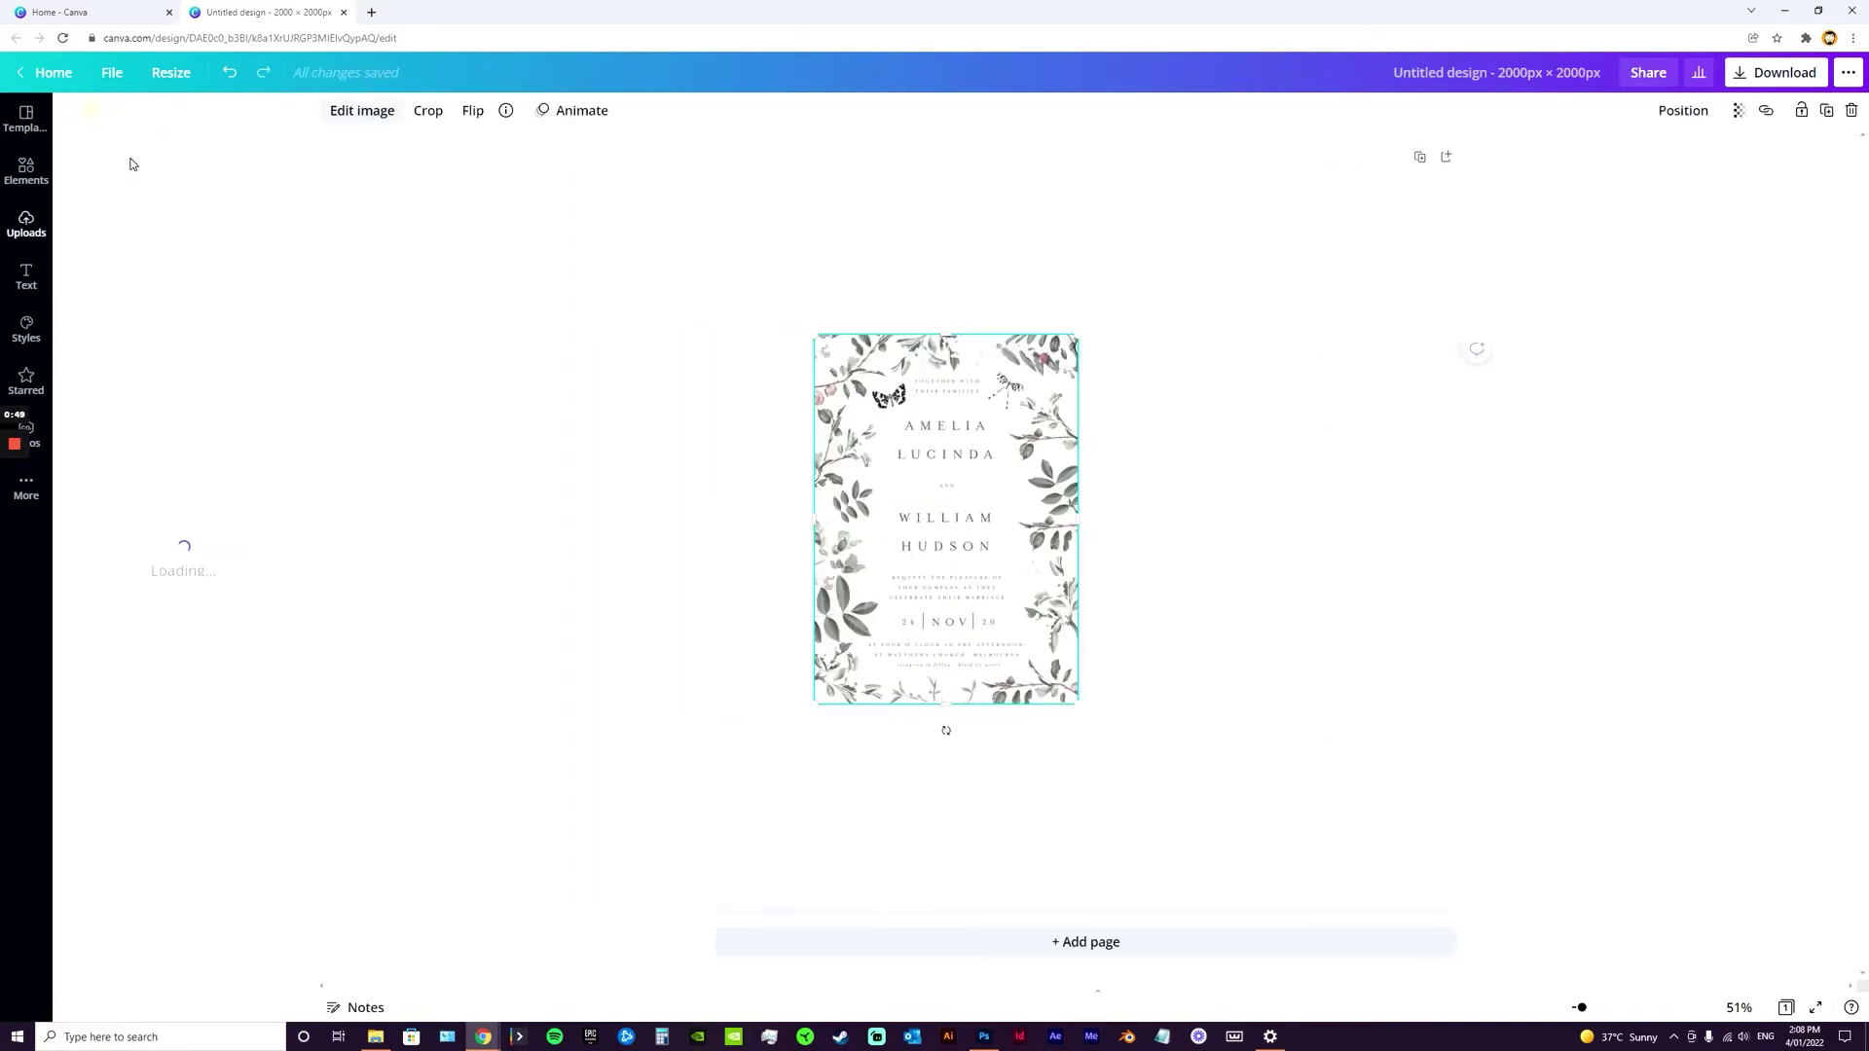
scroll(133, 569, down, 5)
scroll(129, 570, down, 1)
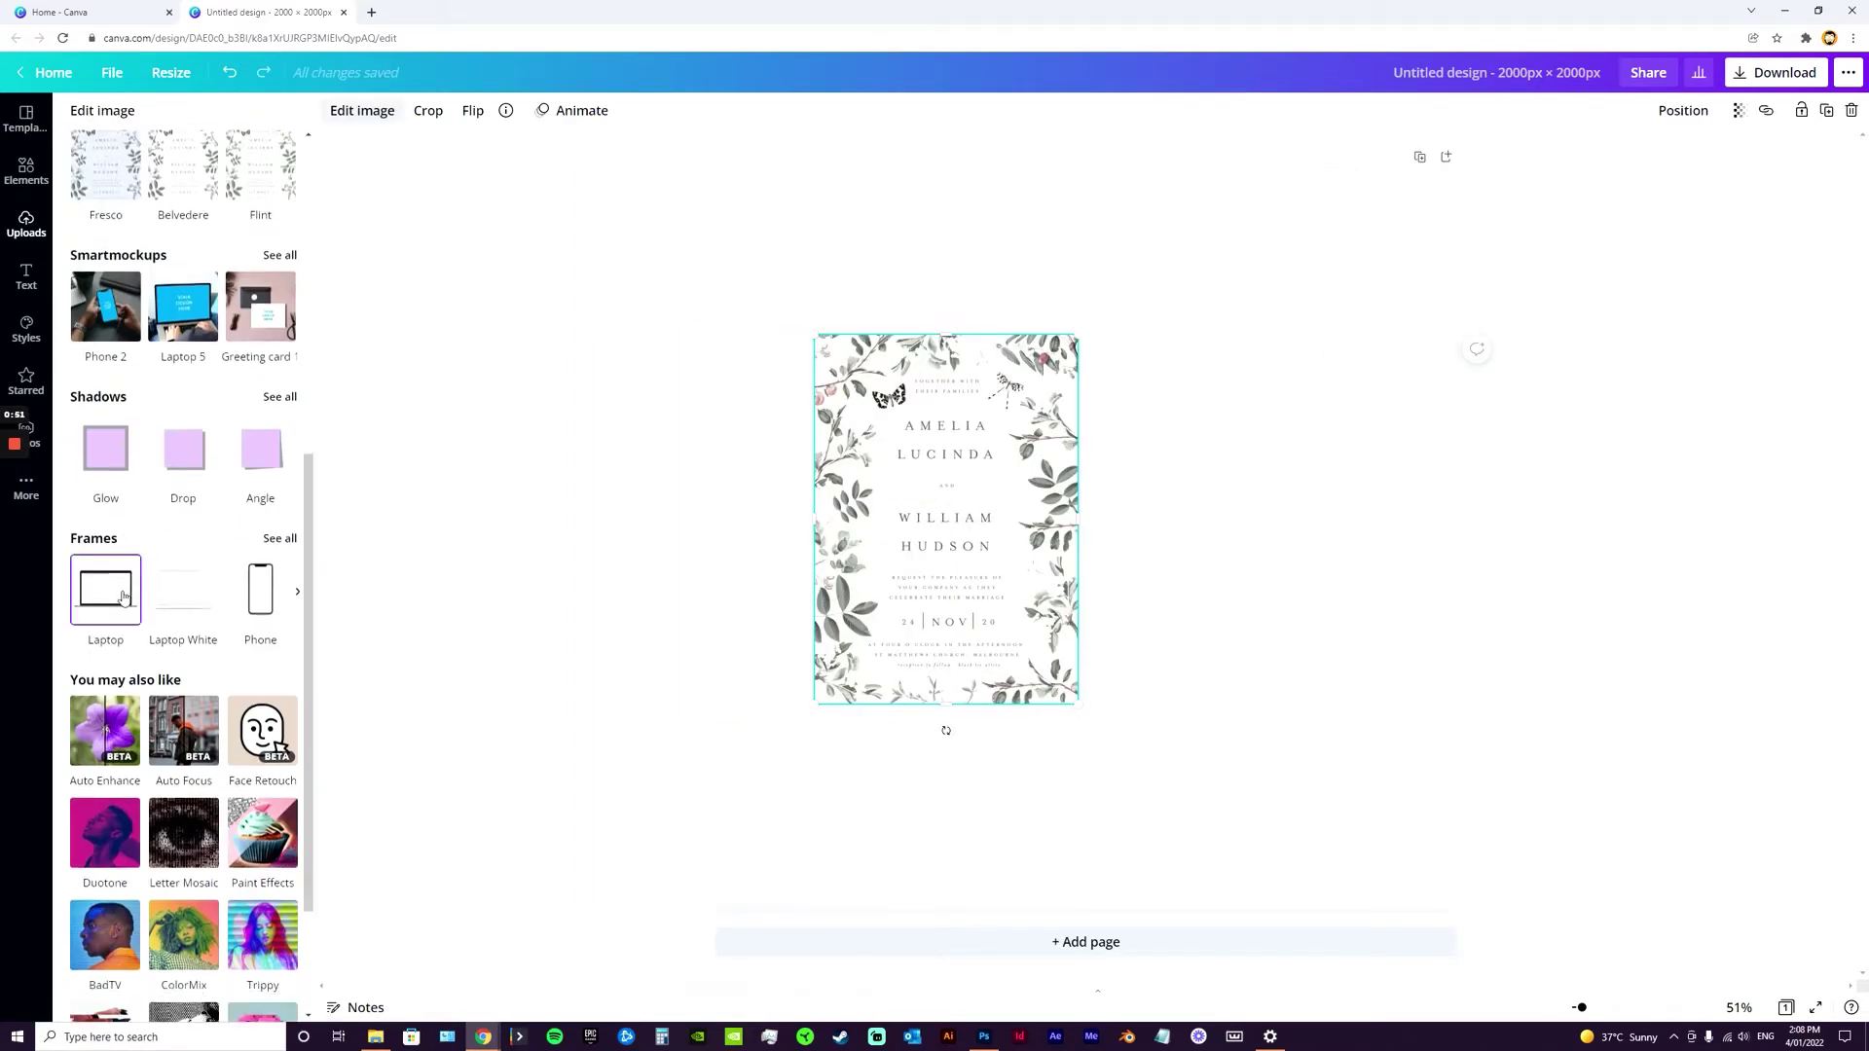
scroll(134, 573, up, 1)
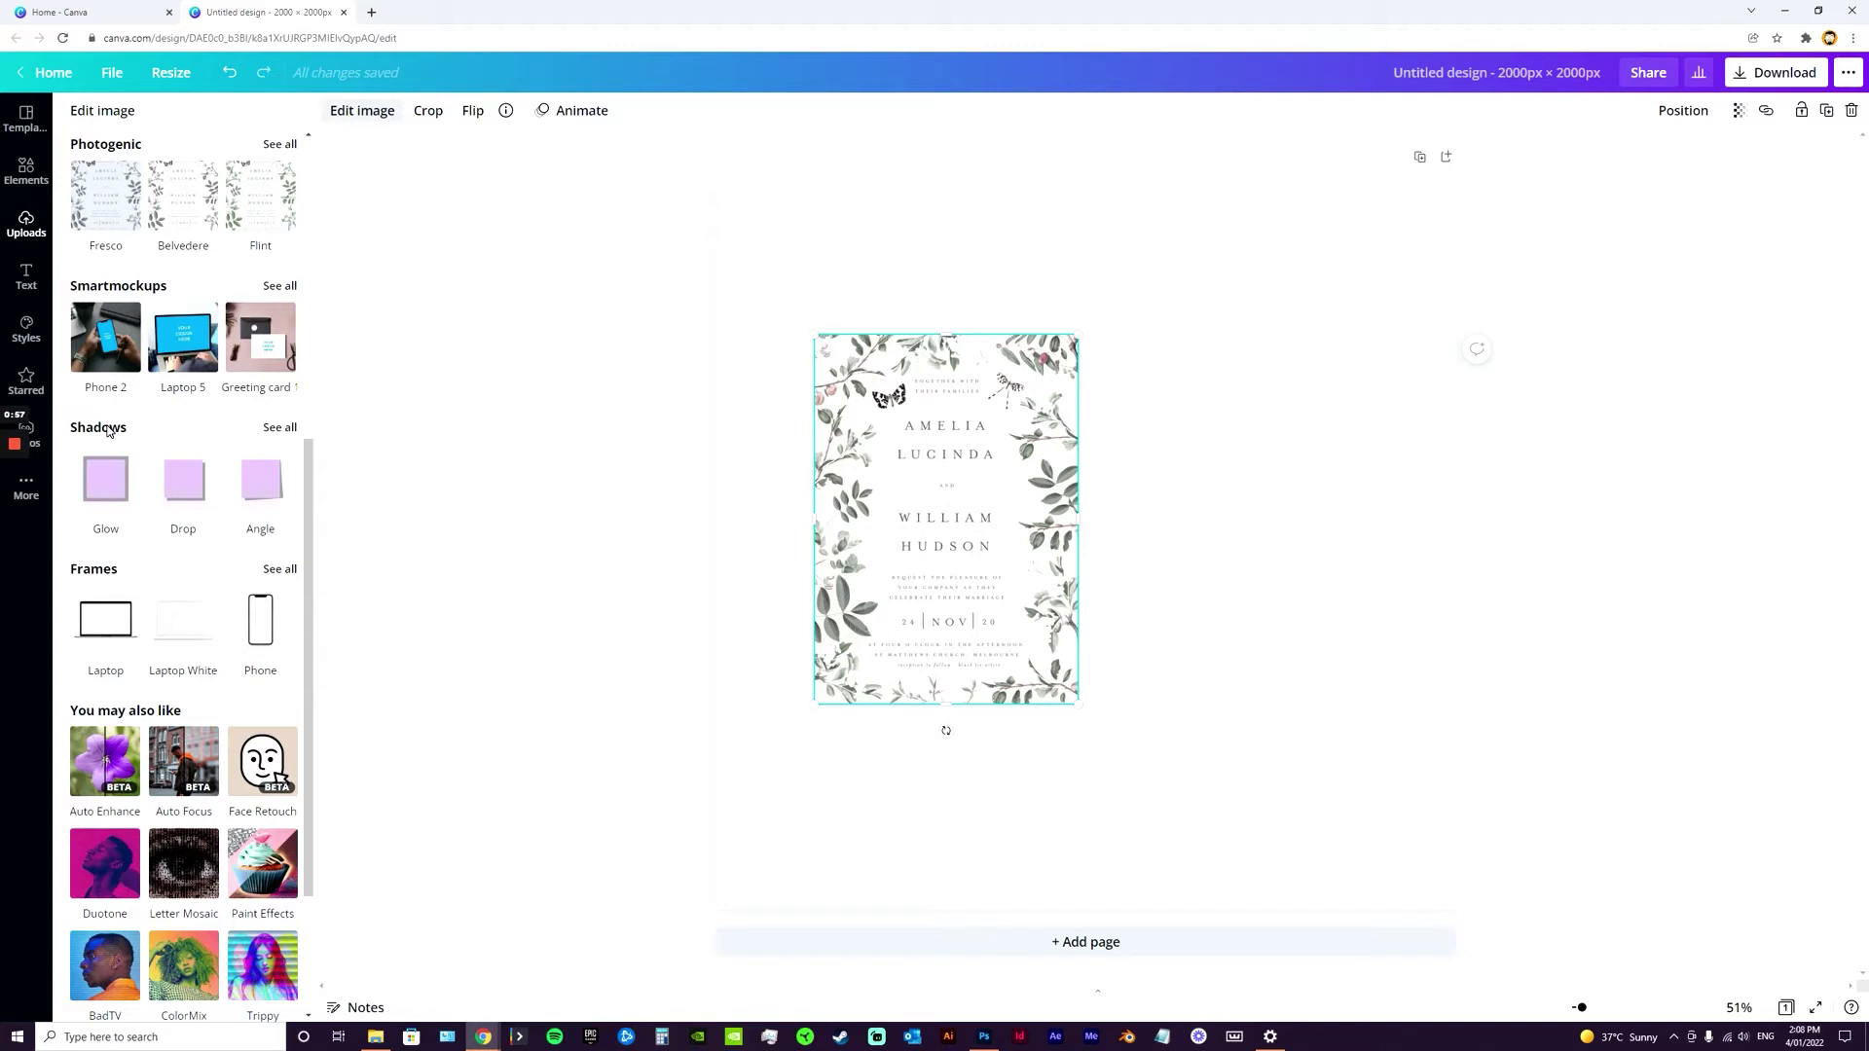
click(265, 434)
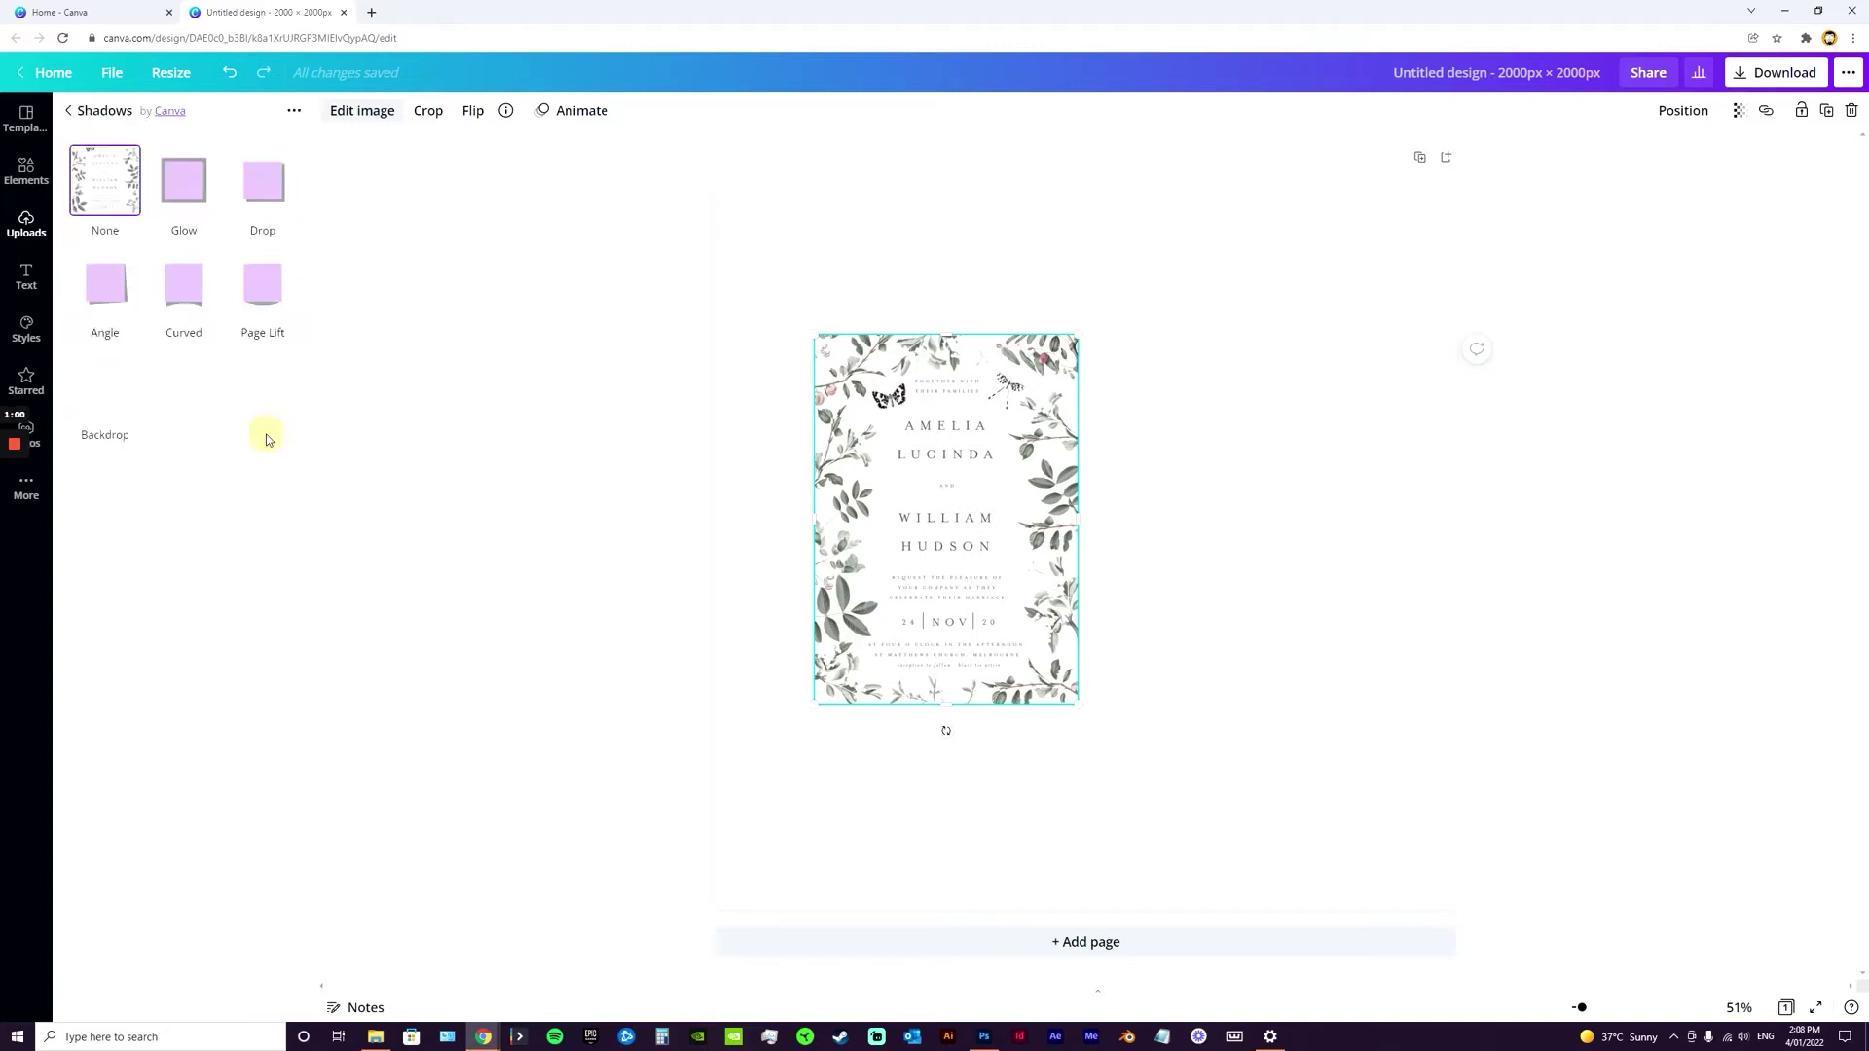
Preview the Glow, Drop, Page Lift, Curved, Angle and Backdrop shadows on the invitation
click(189, 193)
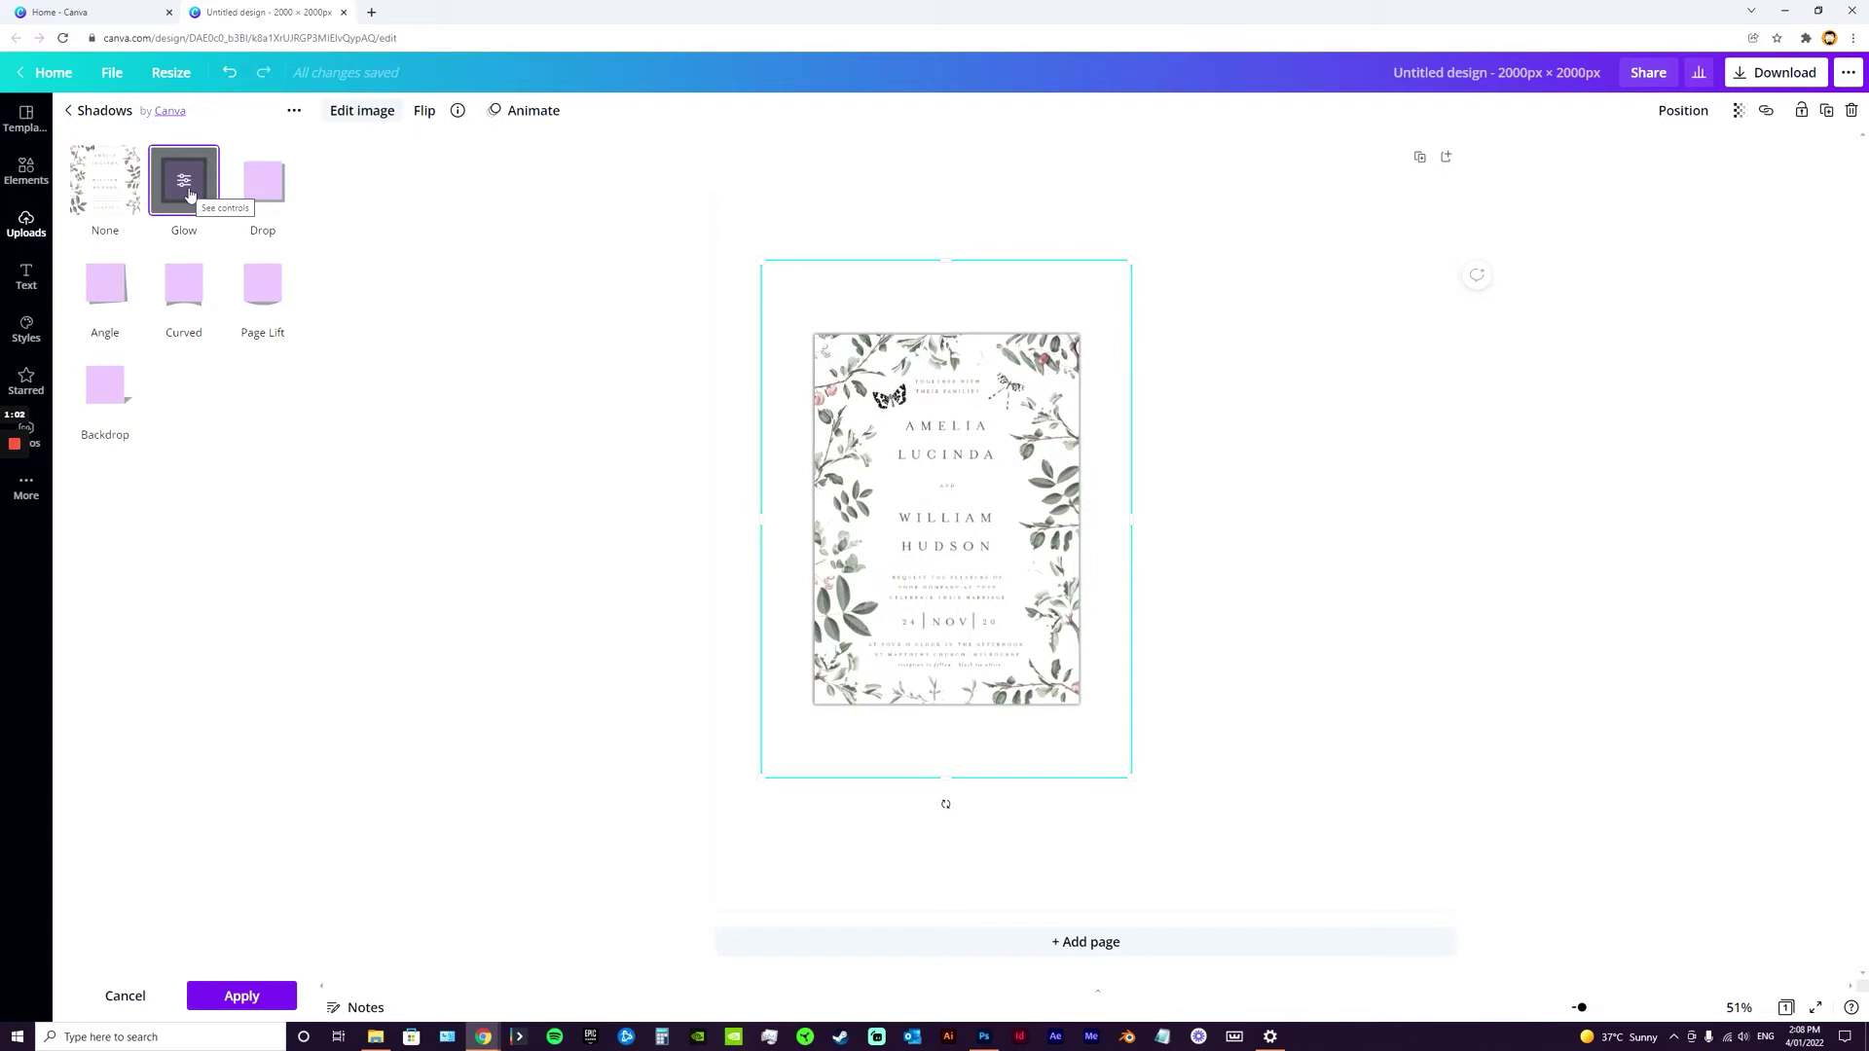
click(268, 199)
click(265, 290)
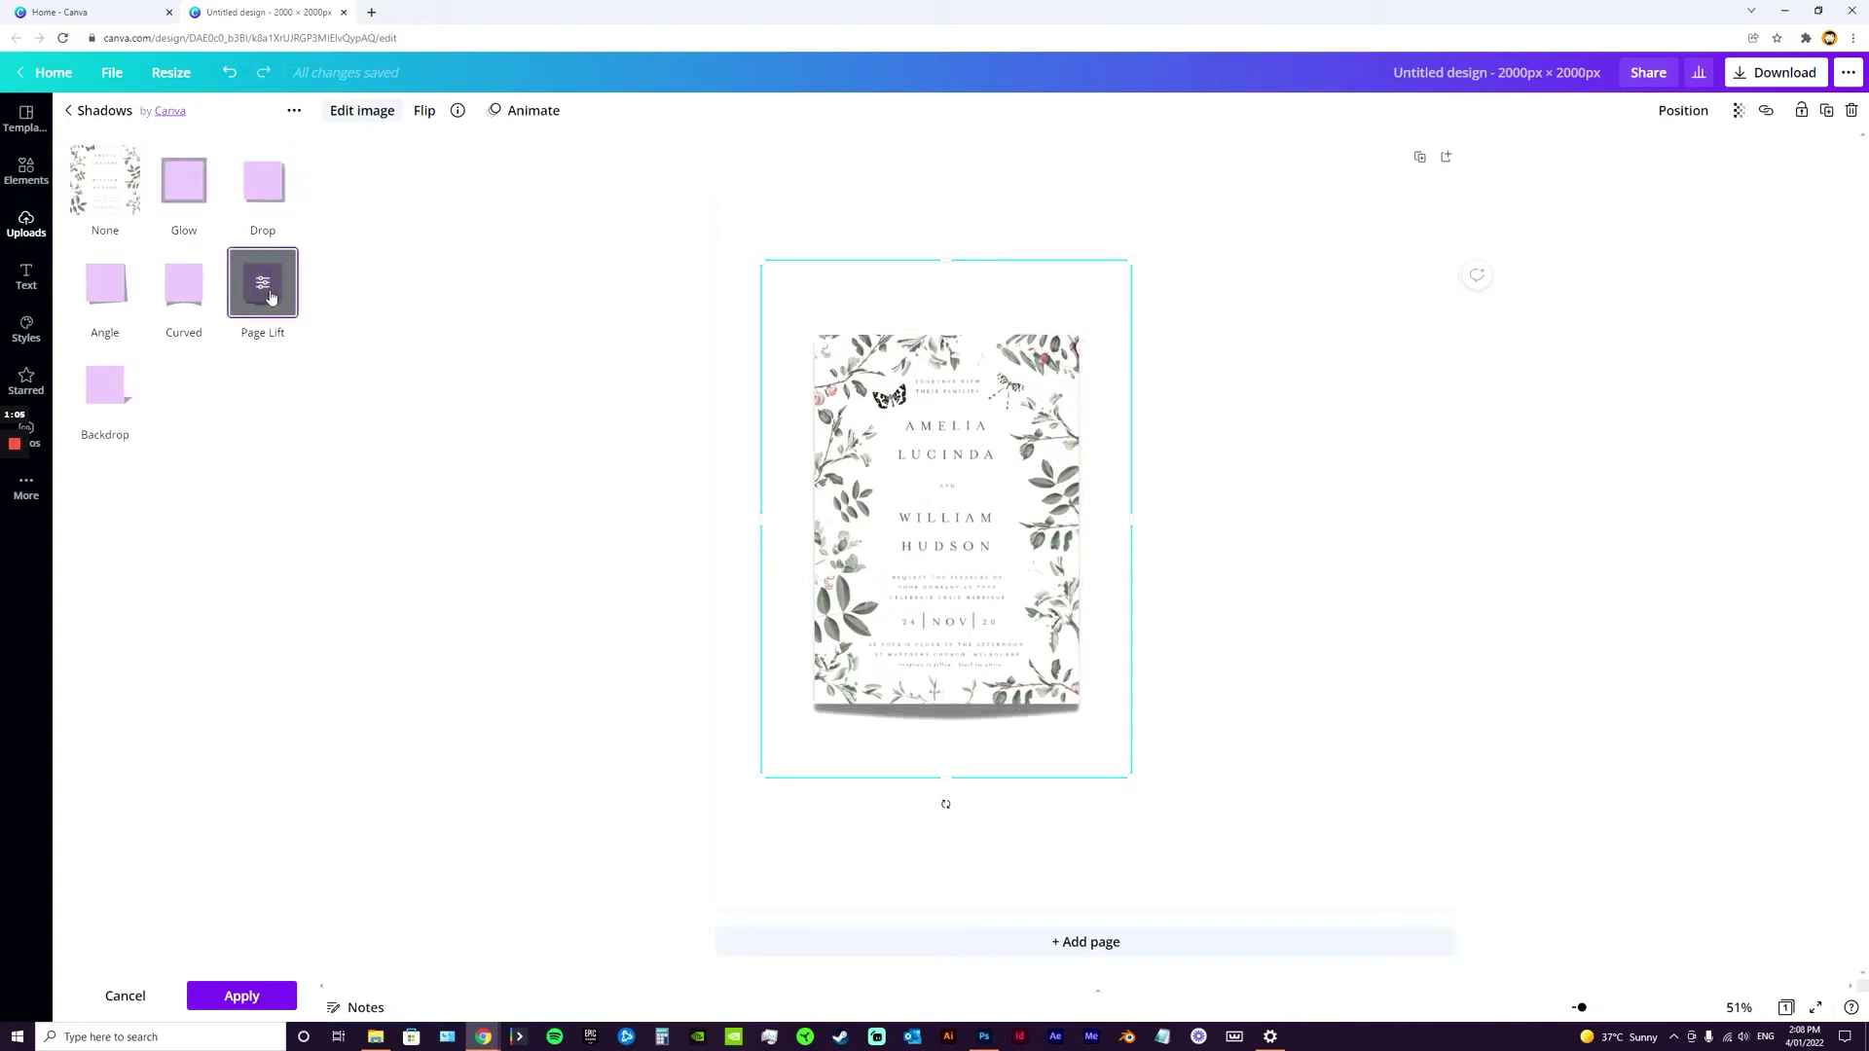
click(191, 296)
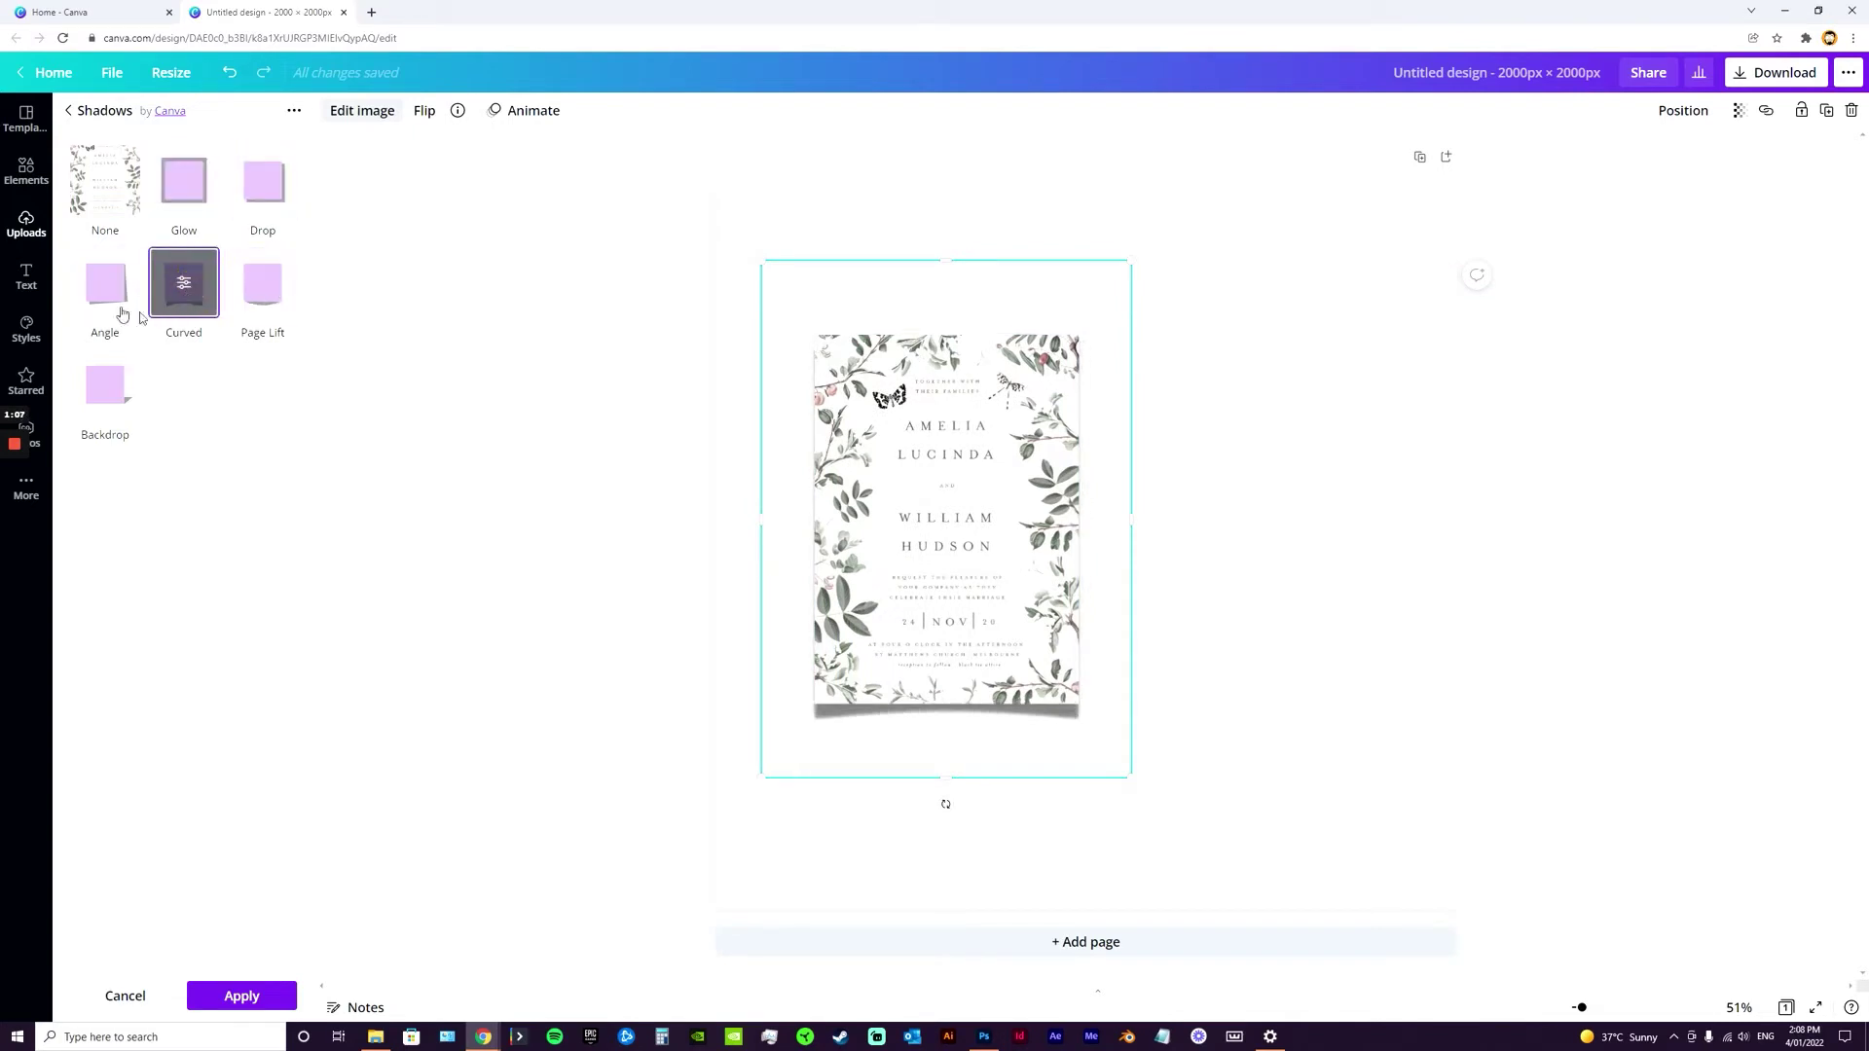
click(96, 290)
click(105, 384)
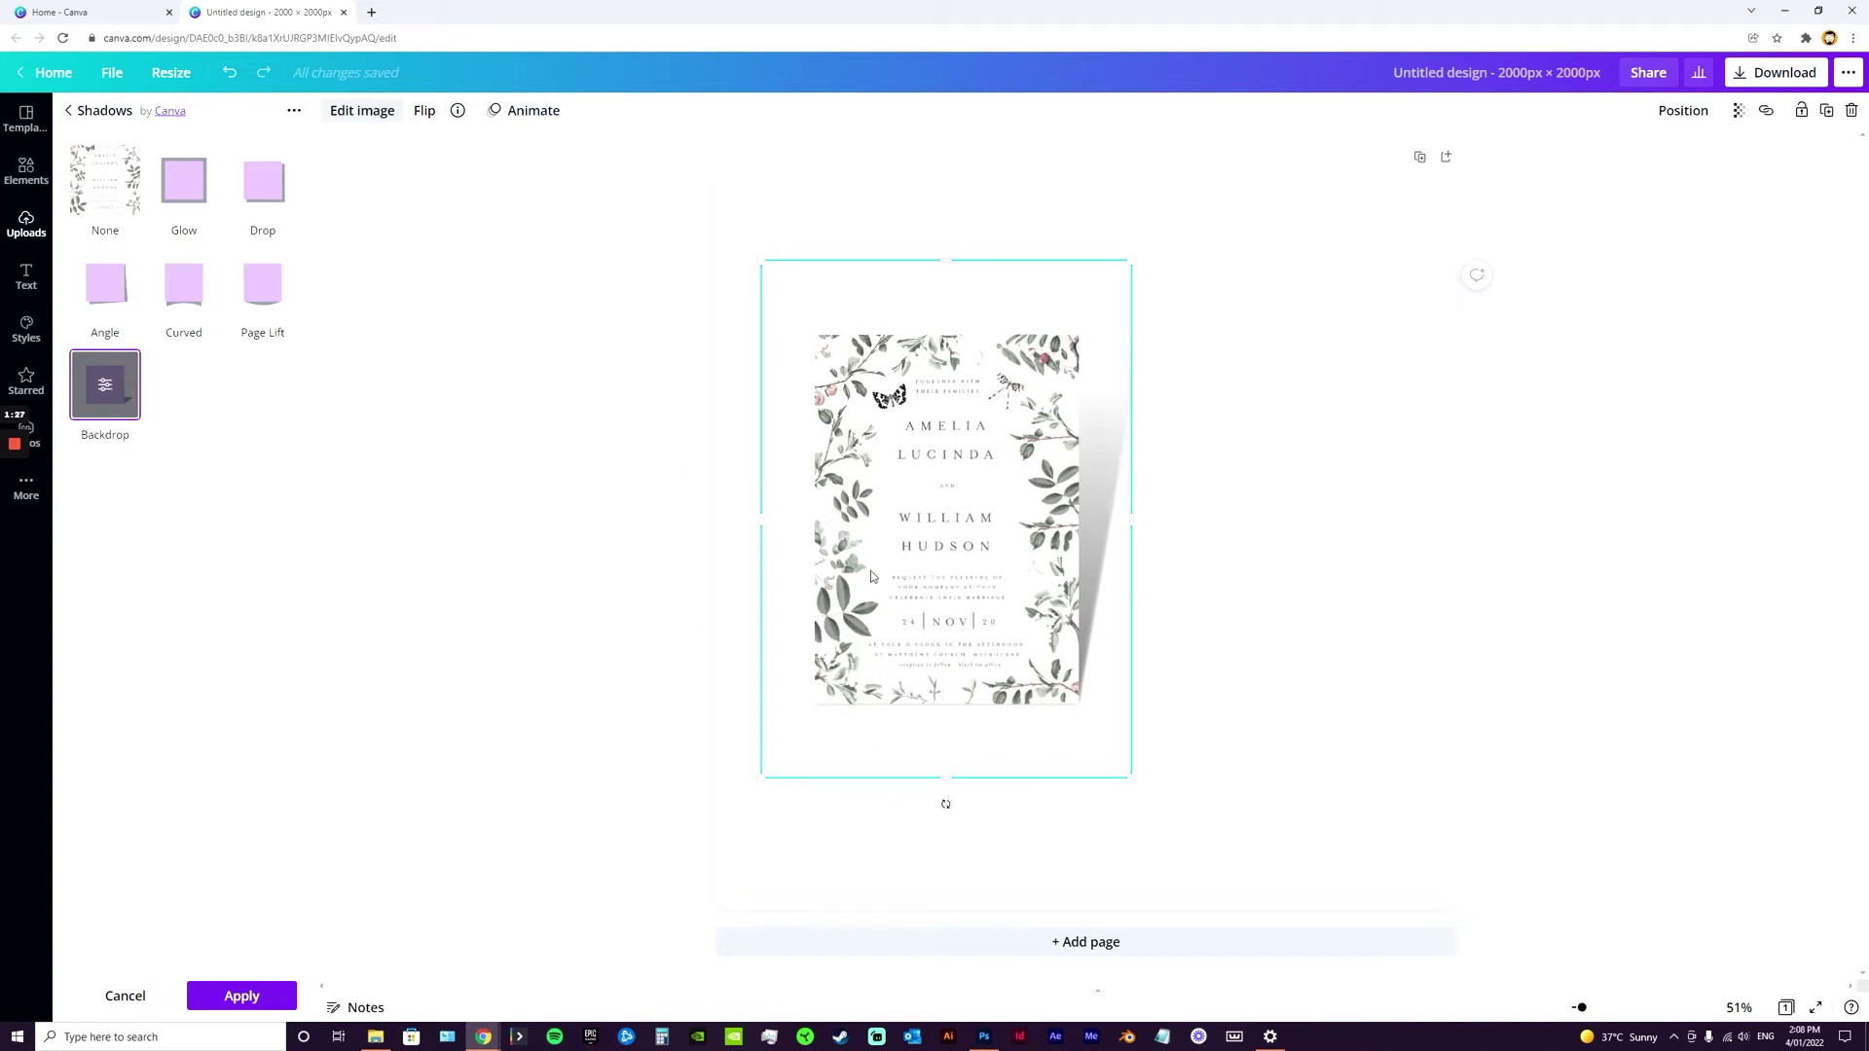
Apply the Curved shadow to the invitation and return to the image editing options
click(168, 199)
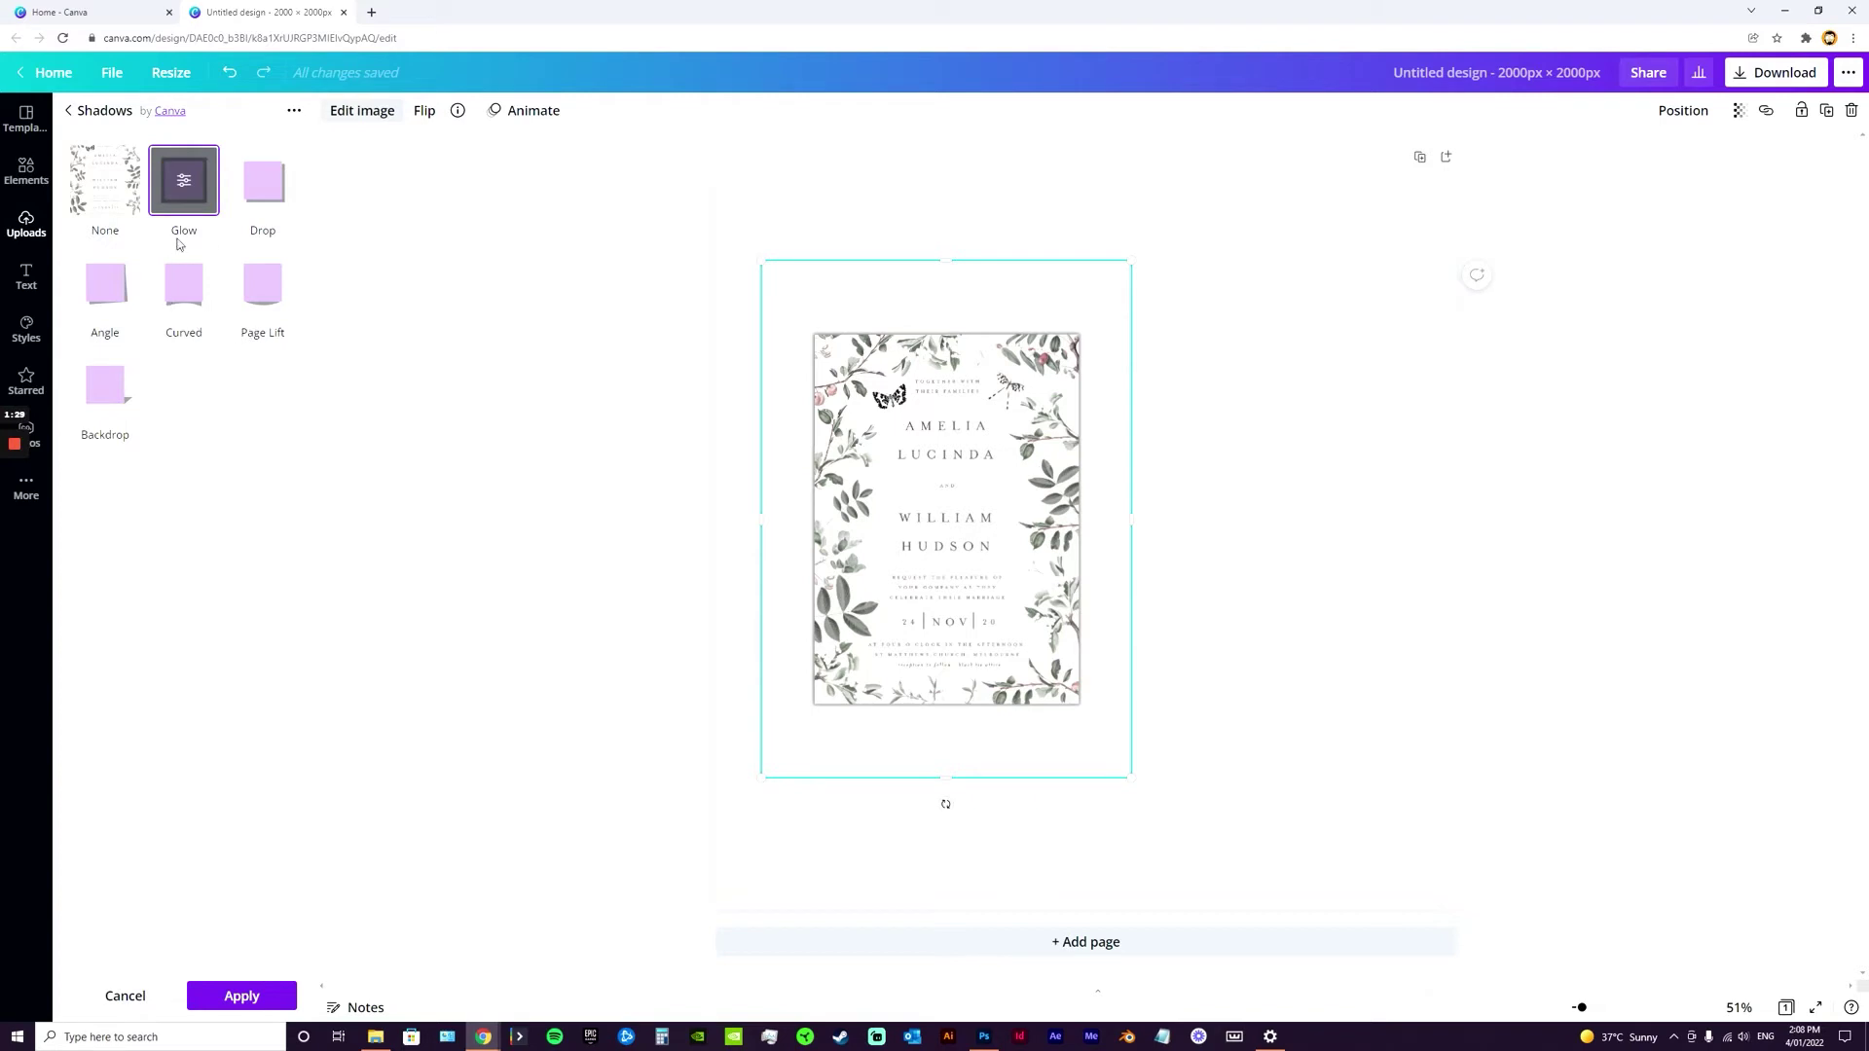
click(105, 388)
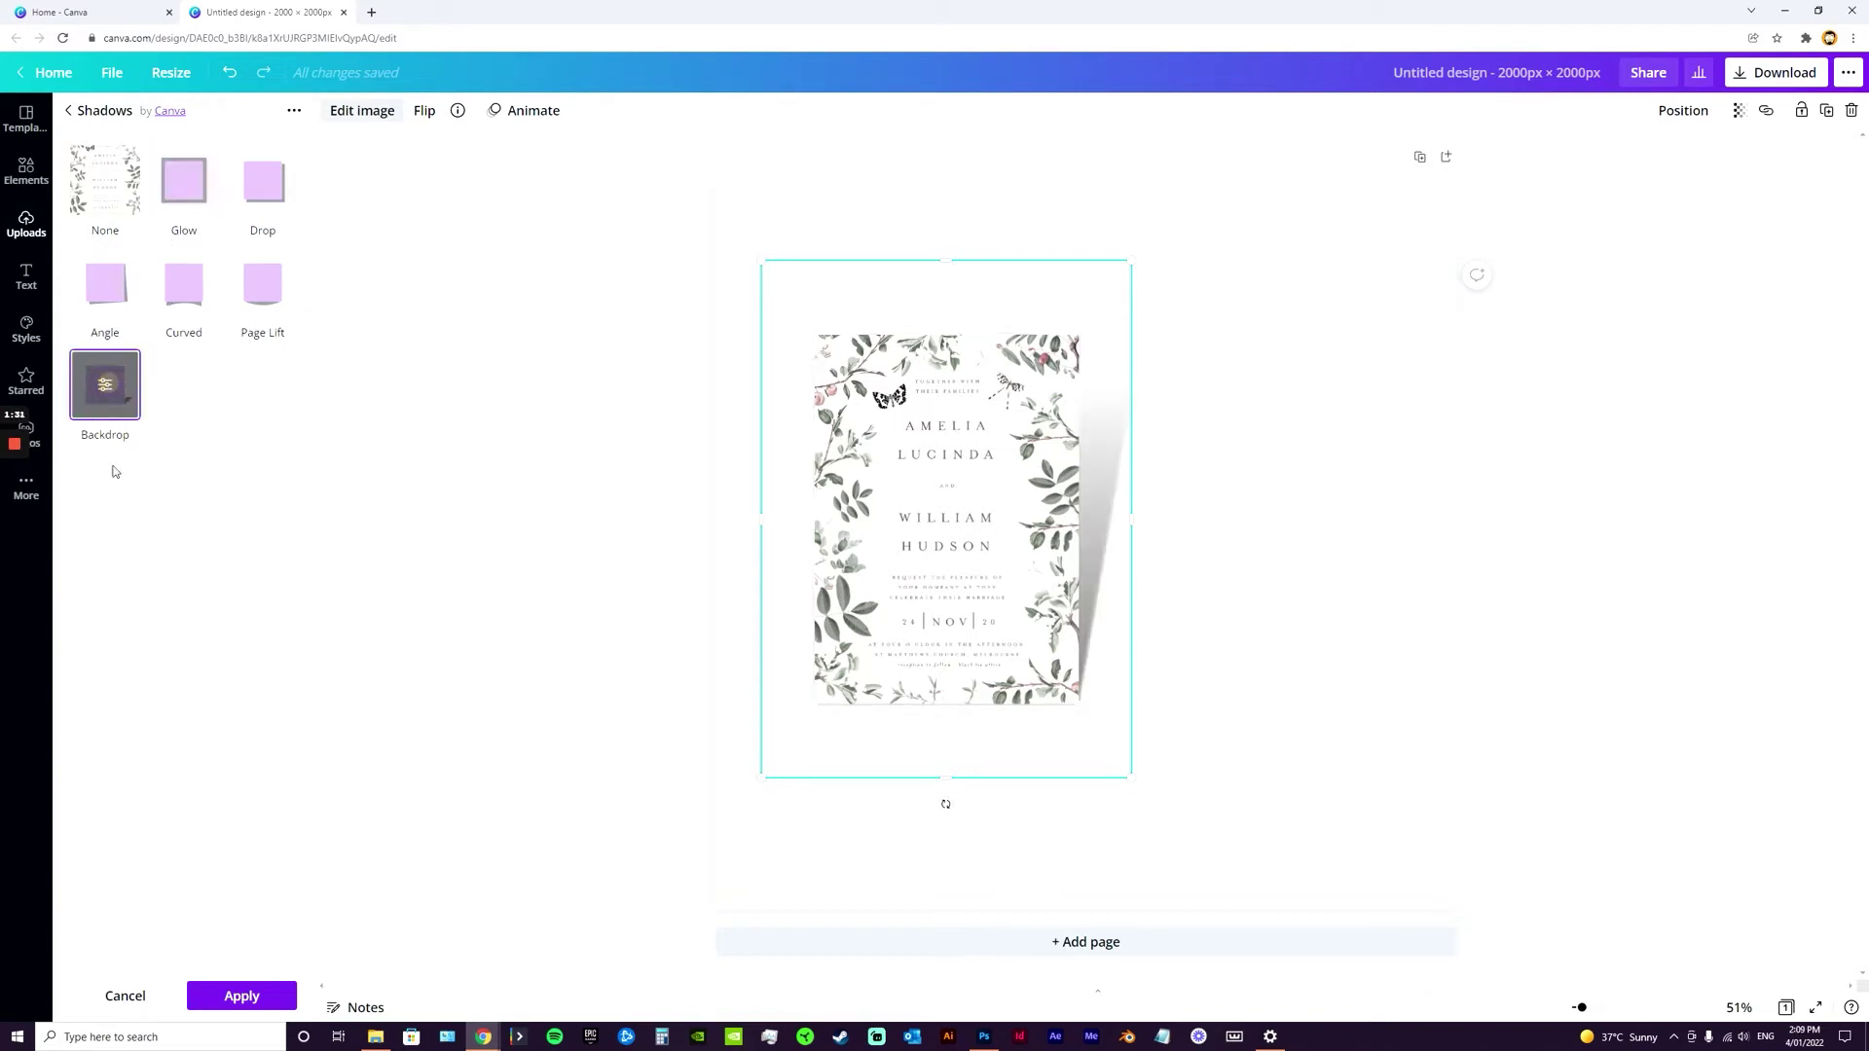
click(180, 284)
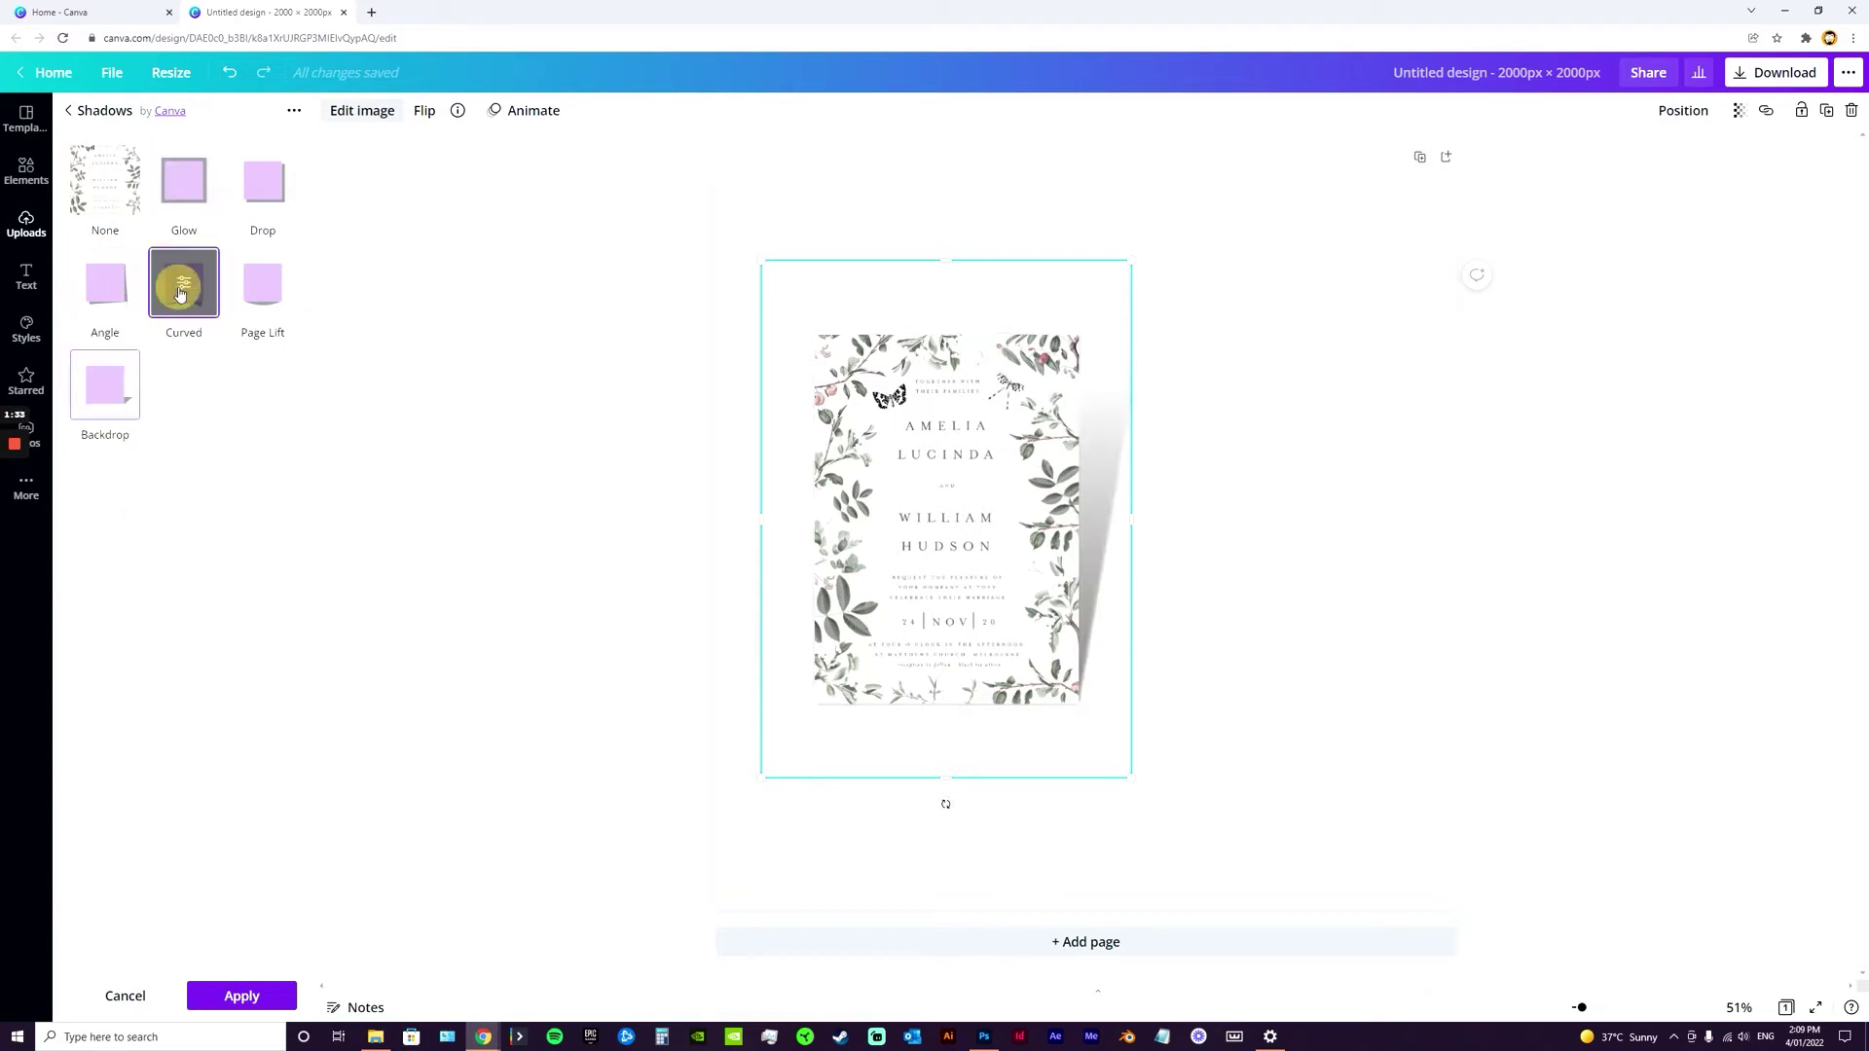
click(251, 993)
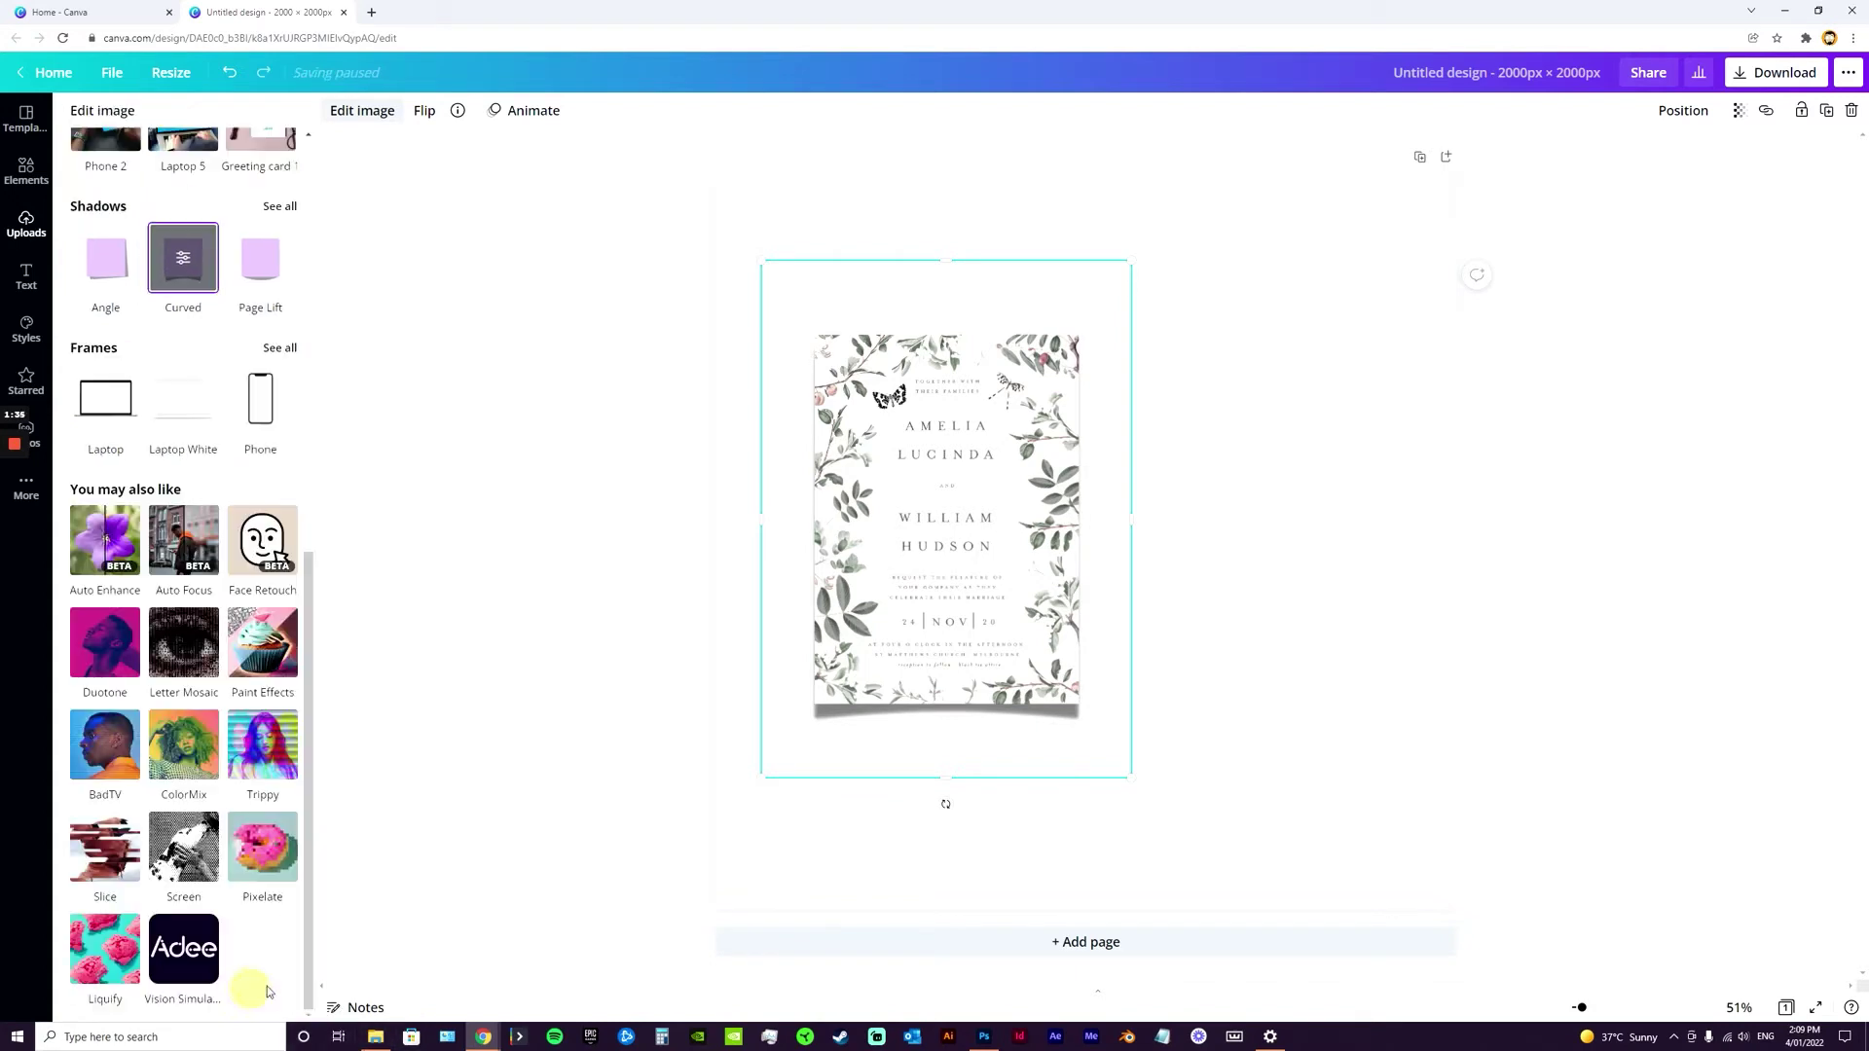
Move the shadowed invitation to the upper right of page 1
click(585, 564)
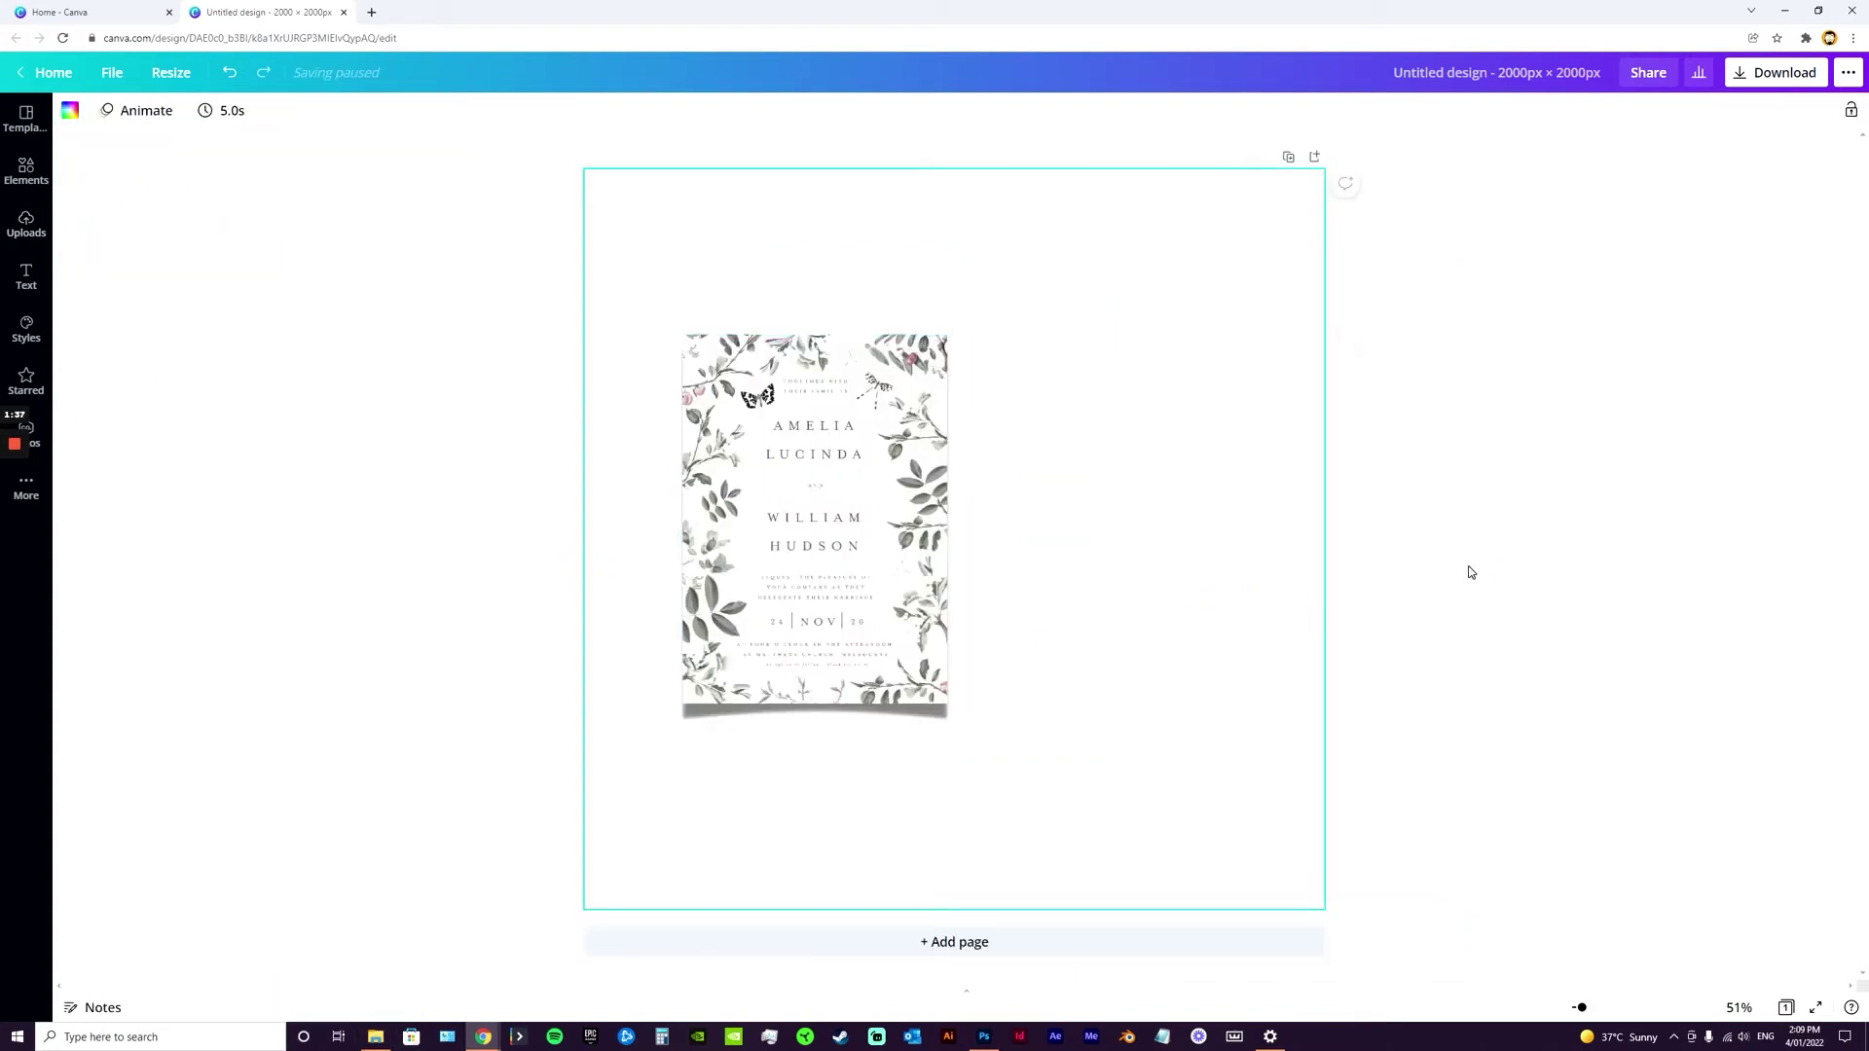
drag(913, 525, 1048, 453)
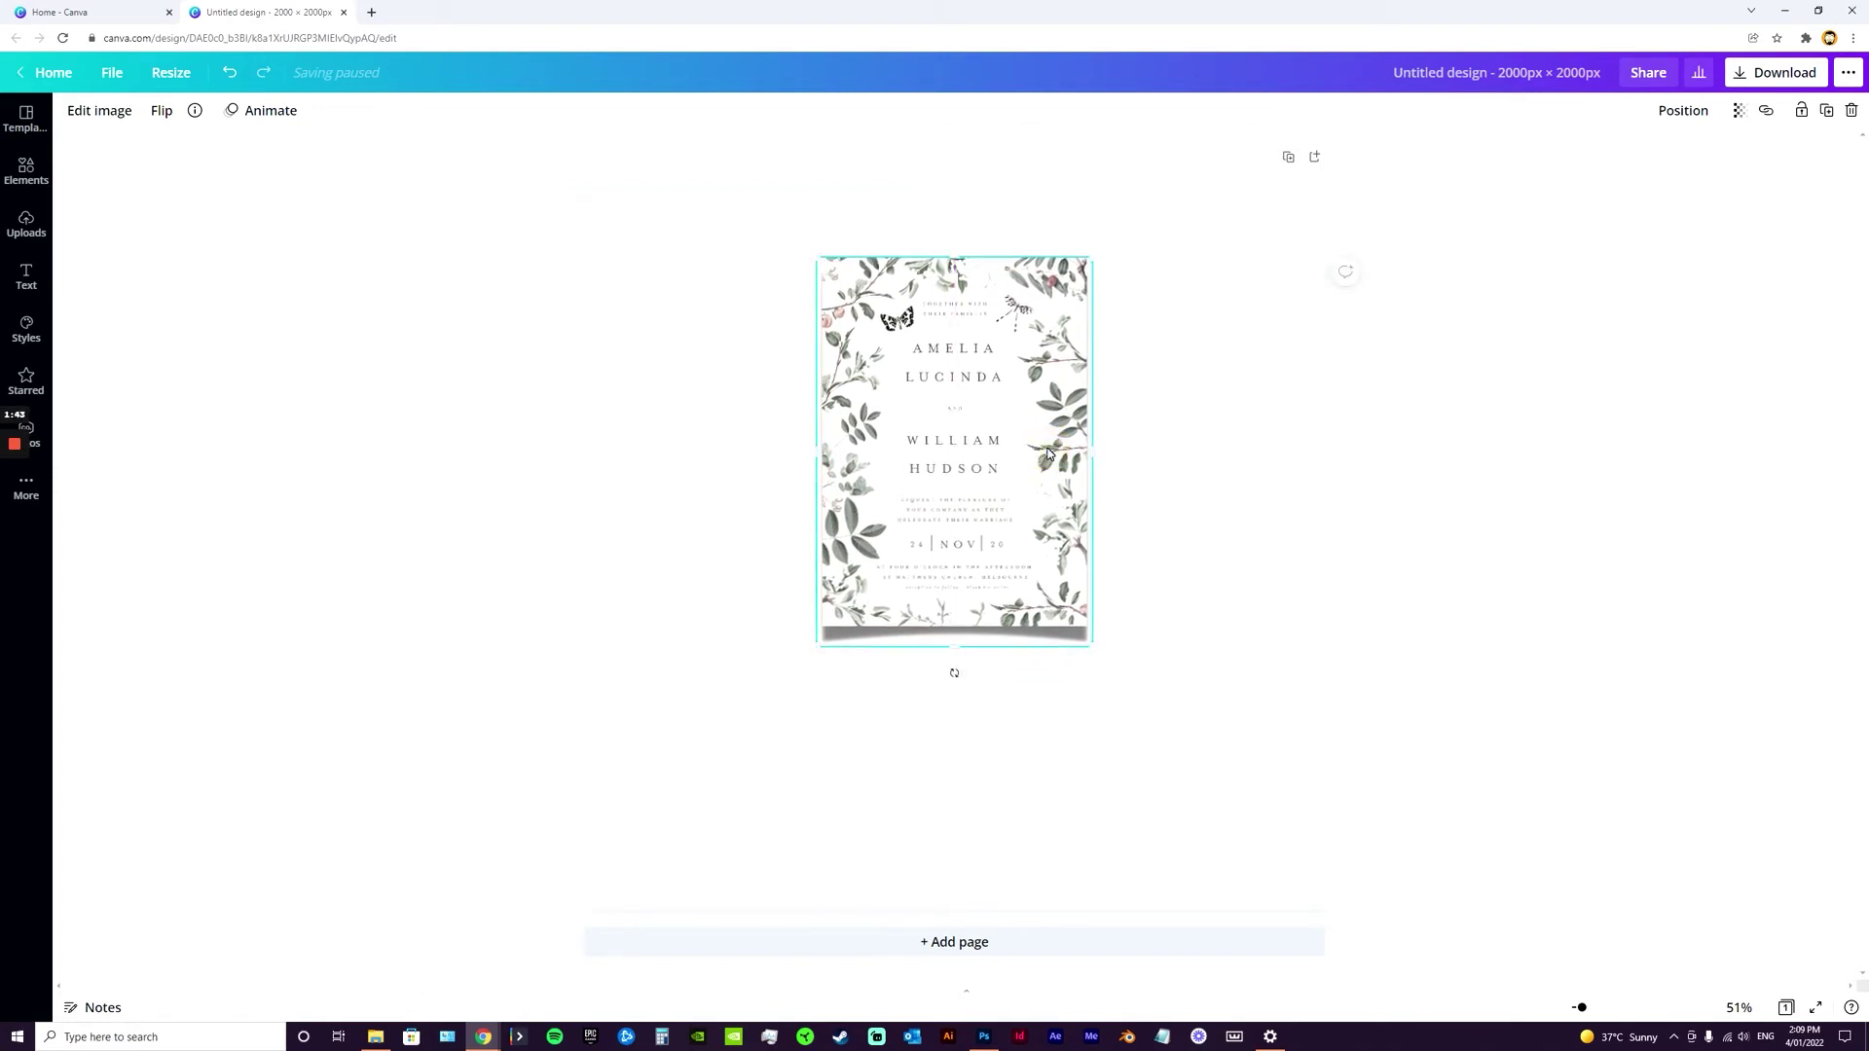
drag(1070, 488, 1197, 392)
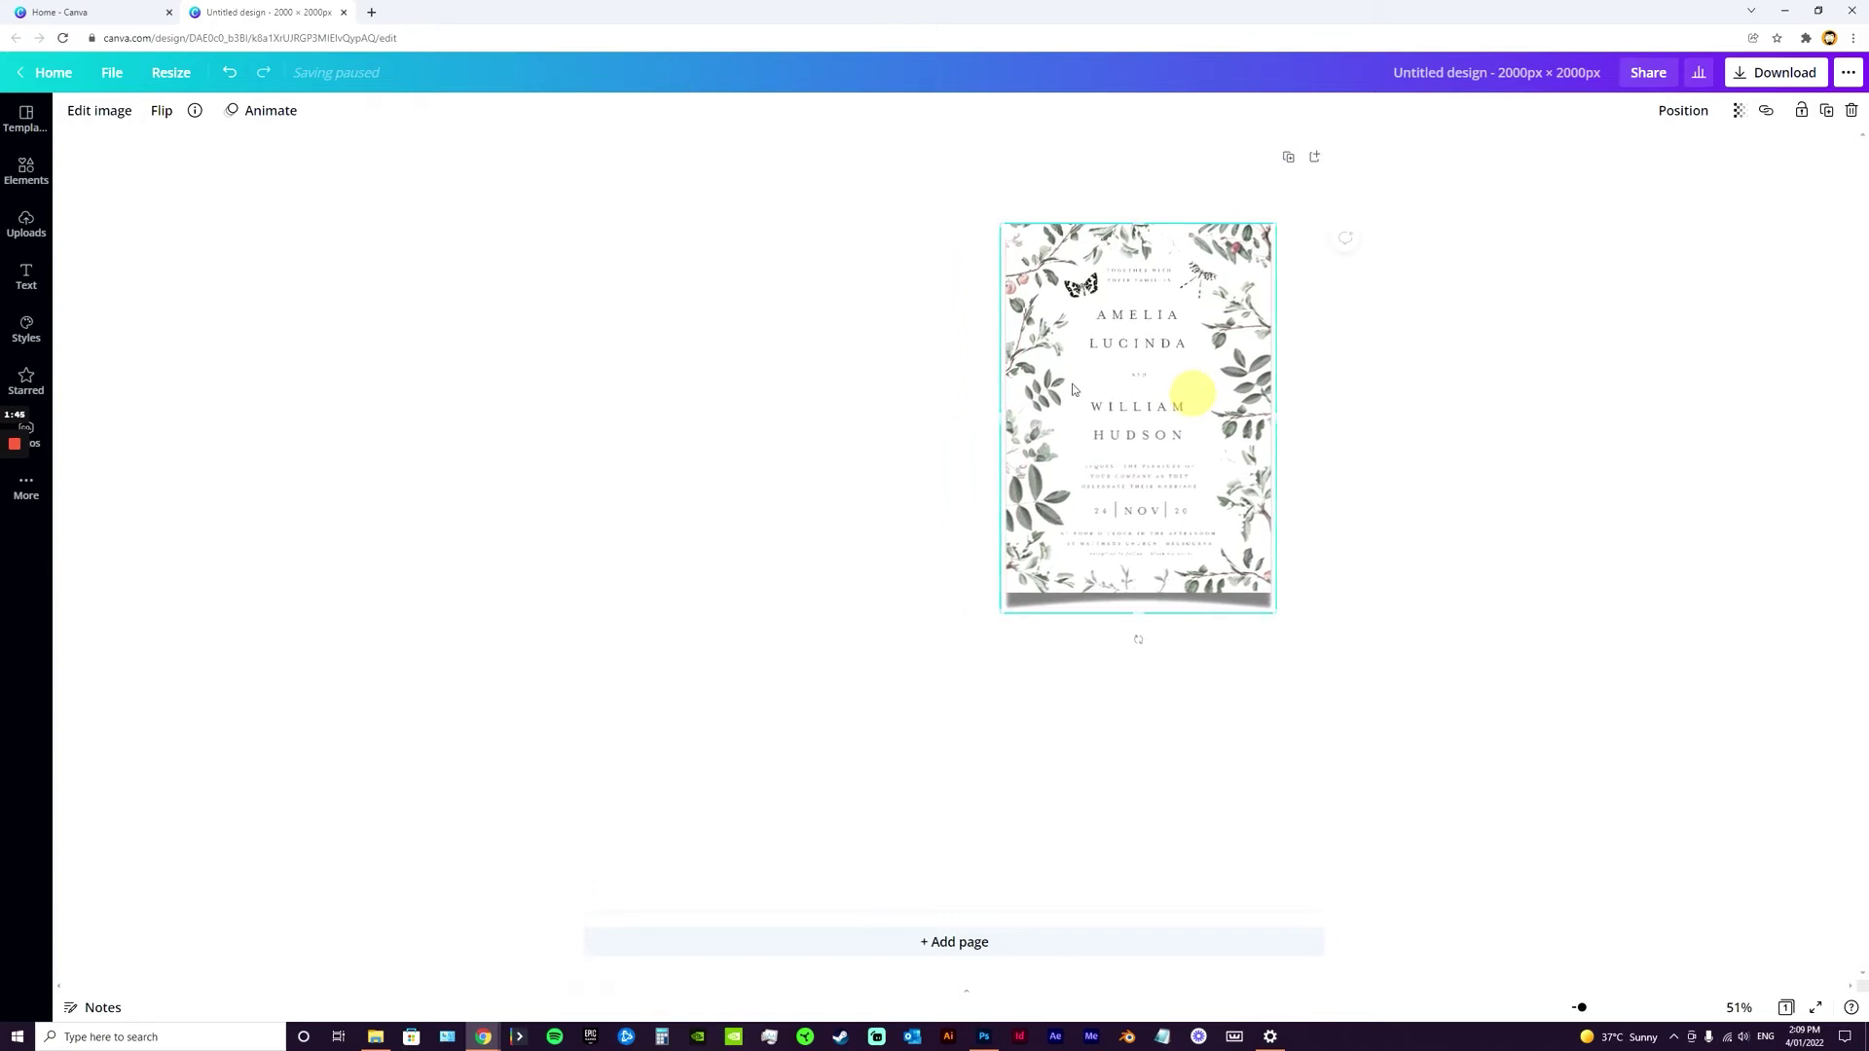
click(884, 367)
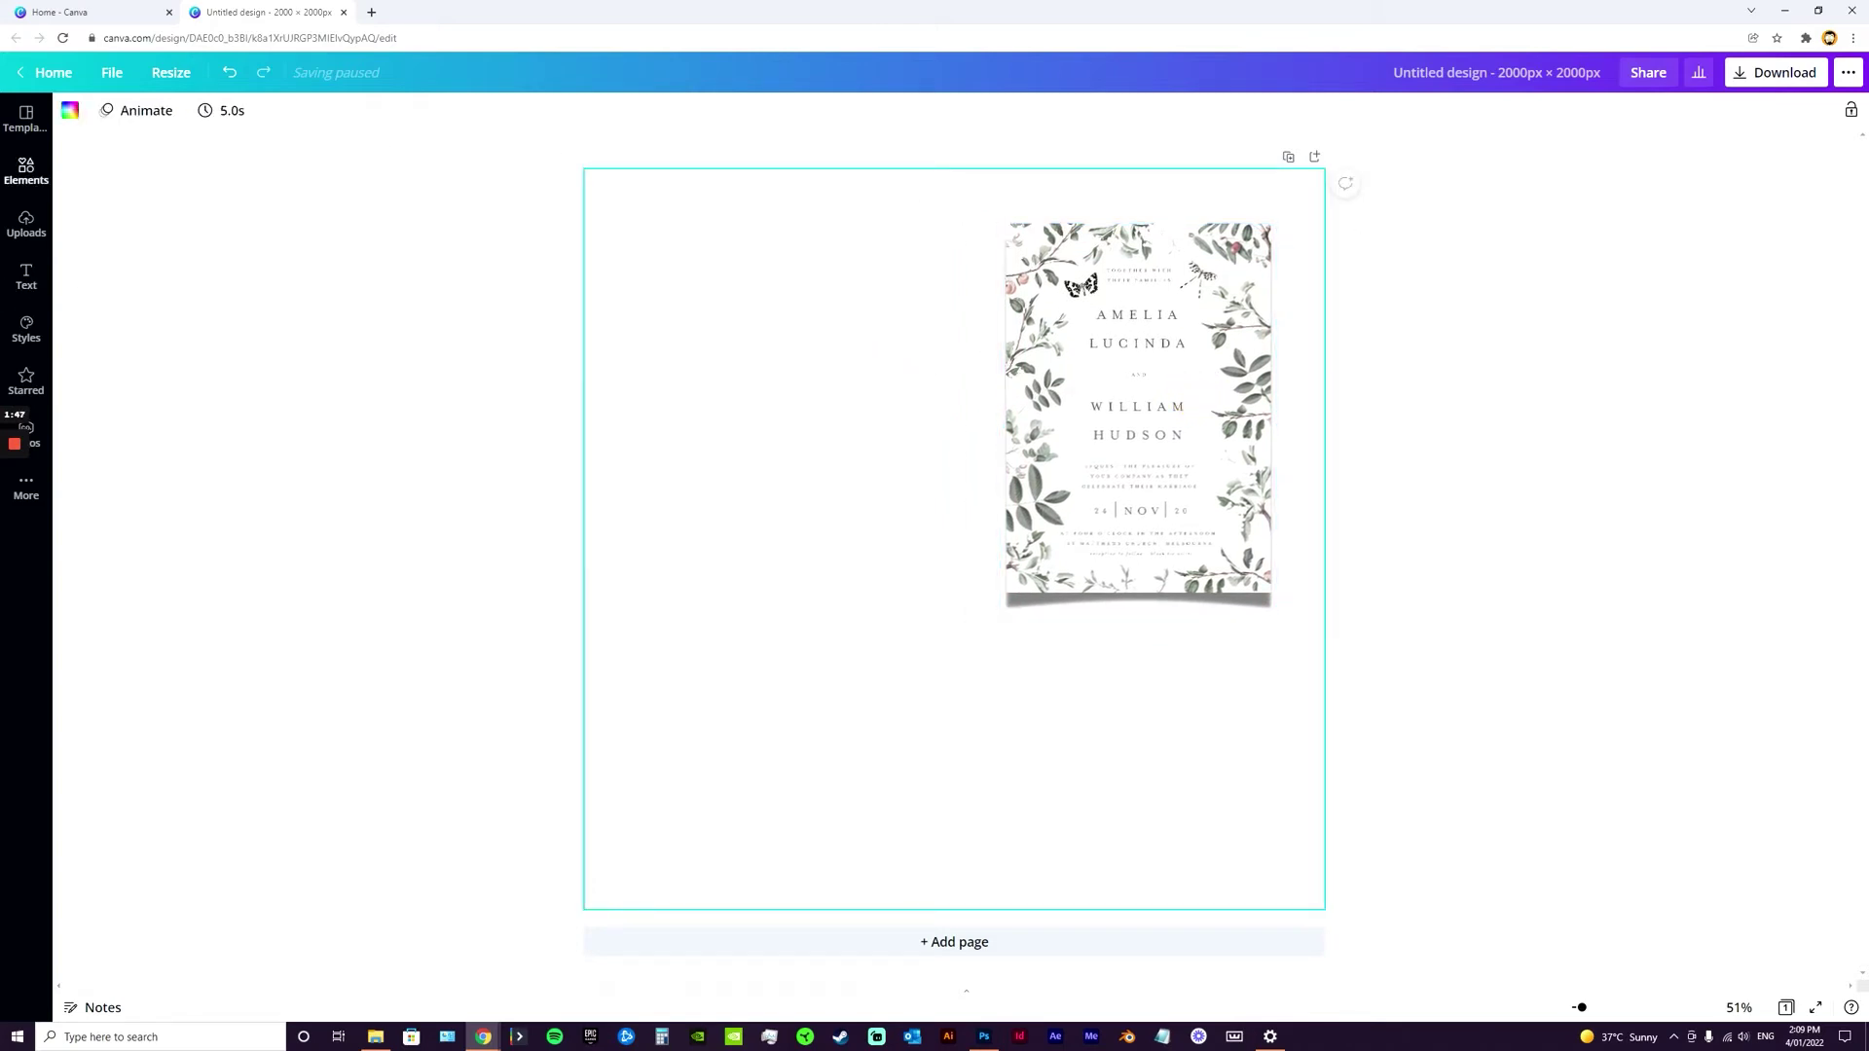
click(25, 222)
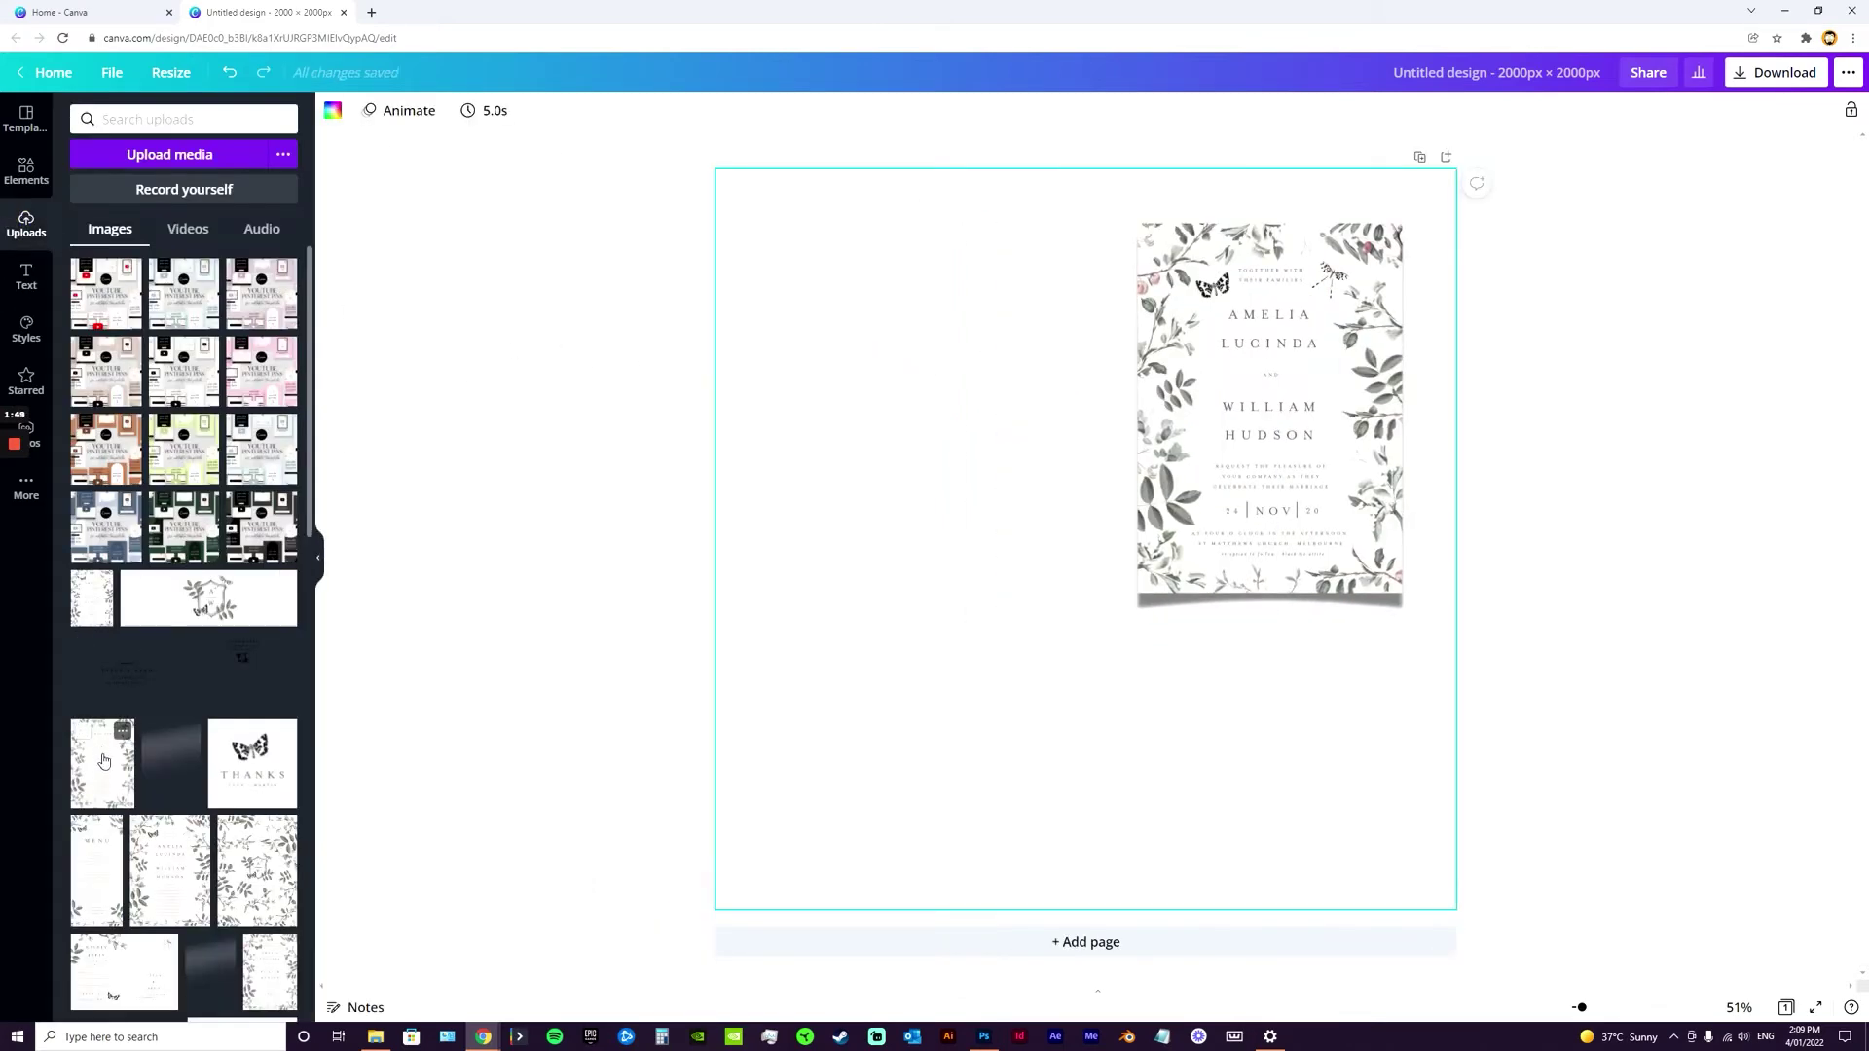
Add the ceremony-order invitation to page 1, shrink it, and move it down-left
click(146, 837)
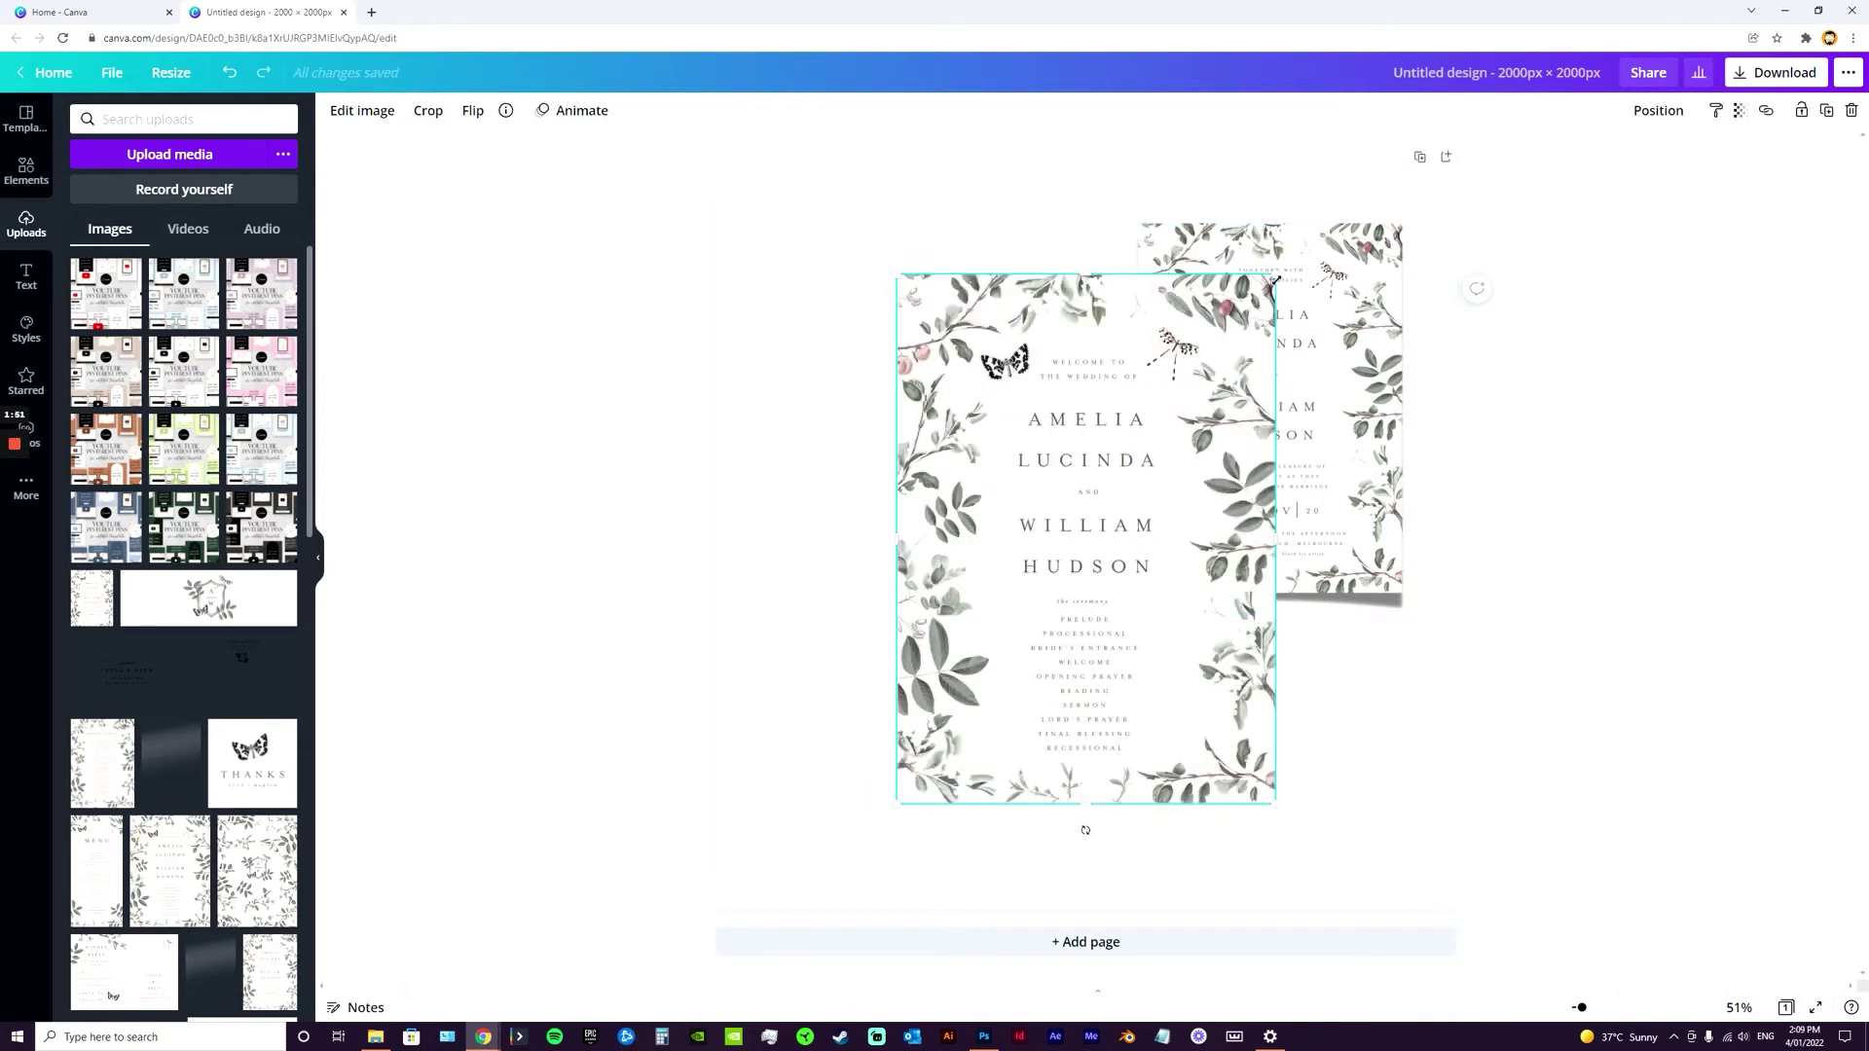
drag(1275, 274, 1091, 455)
drag(1070, 545, 972, 596)
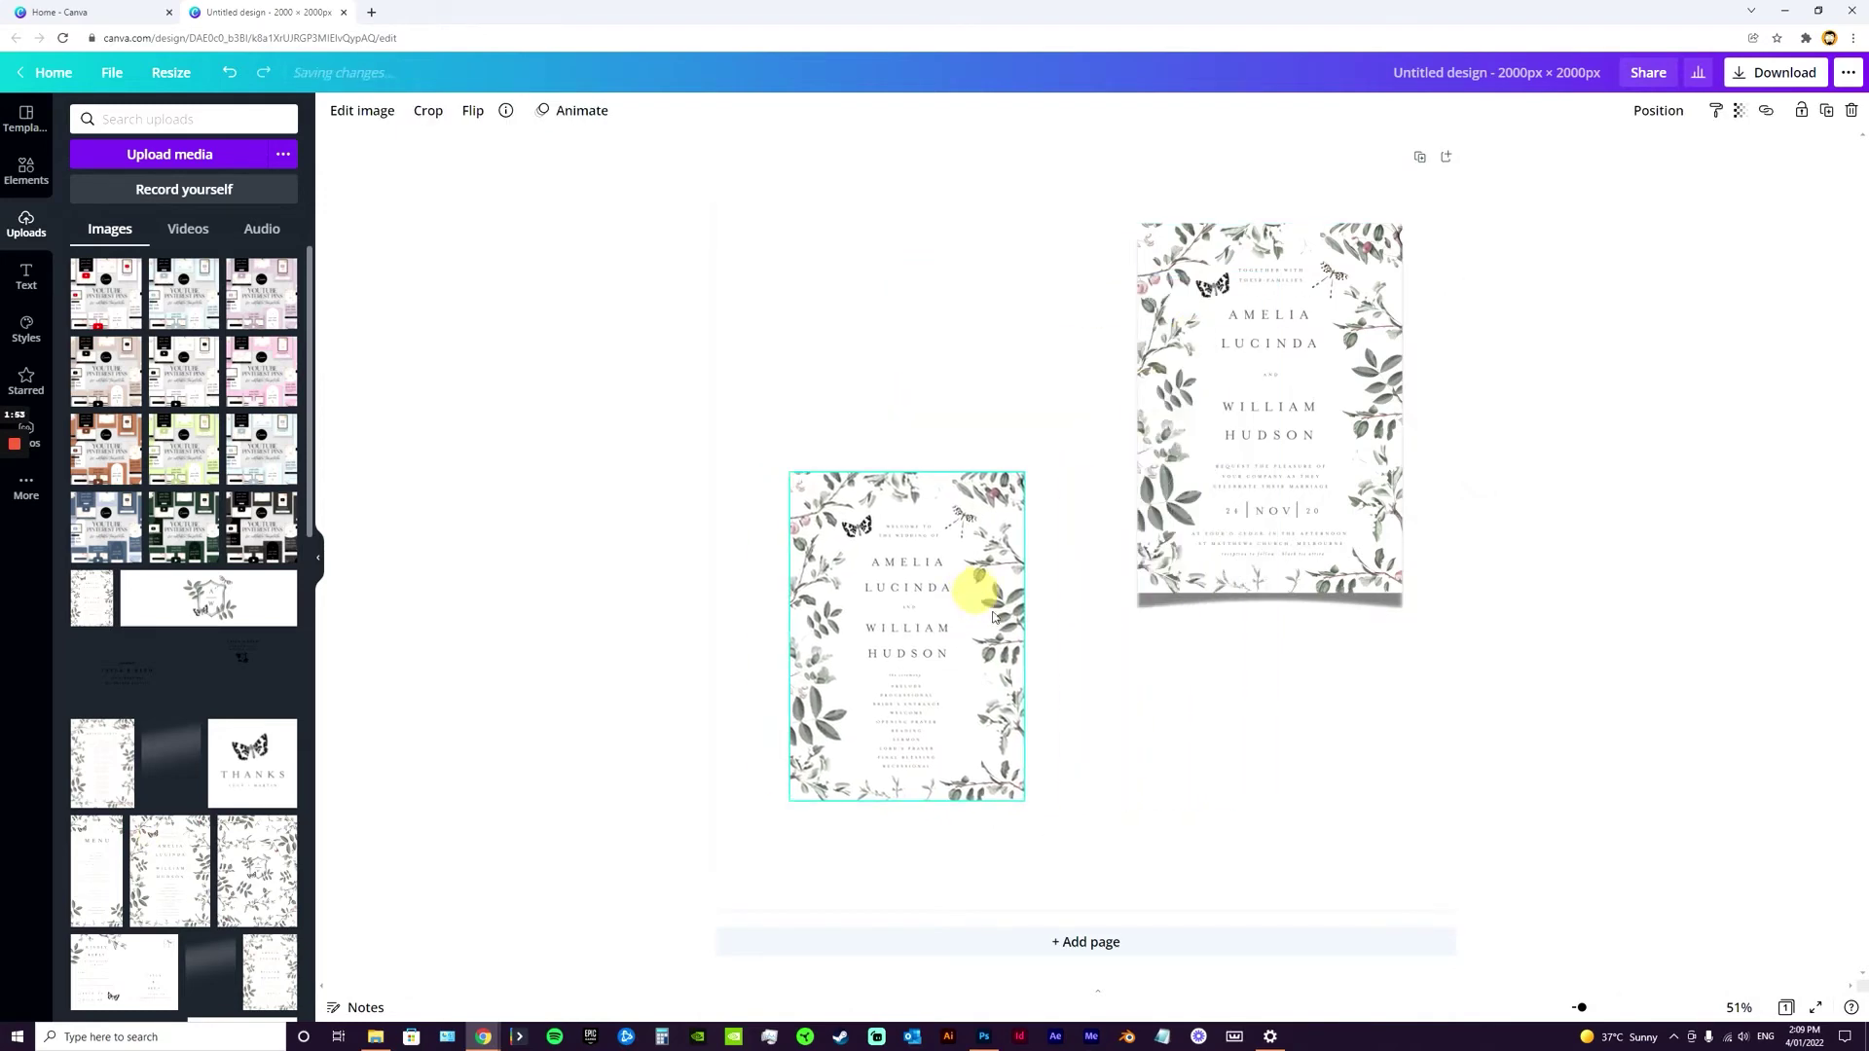
Add Page 2 and paste a copy of the ceremony-order invitation there, enlarged and moved up-right
click(1085, 941)
scroll(1046, 631, up, 8)
click(901, 492)
key(ctrl+c)
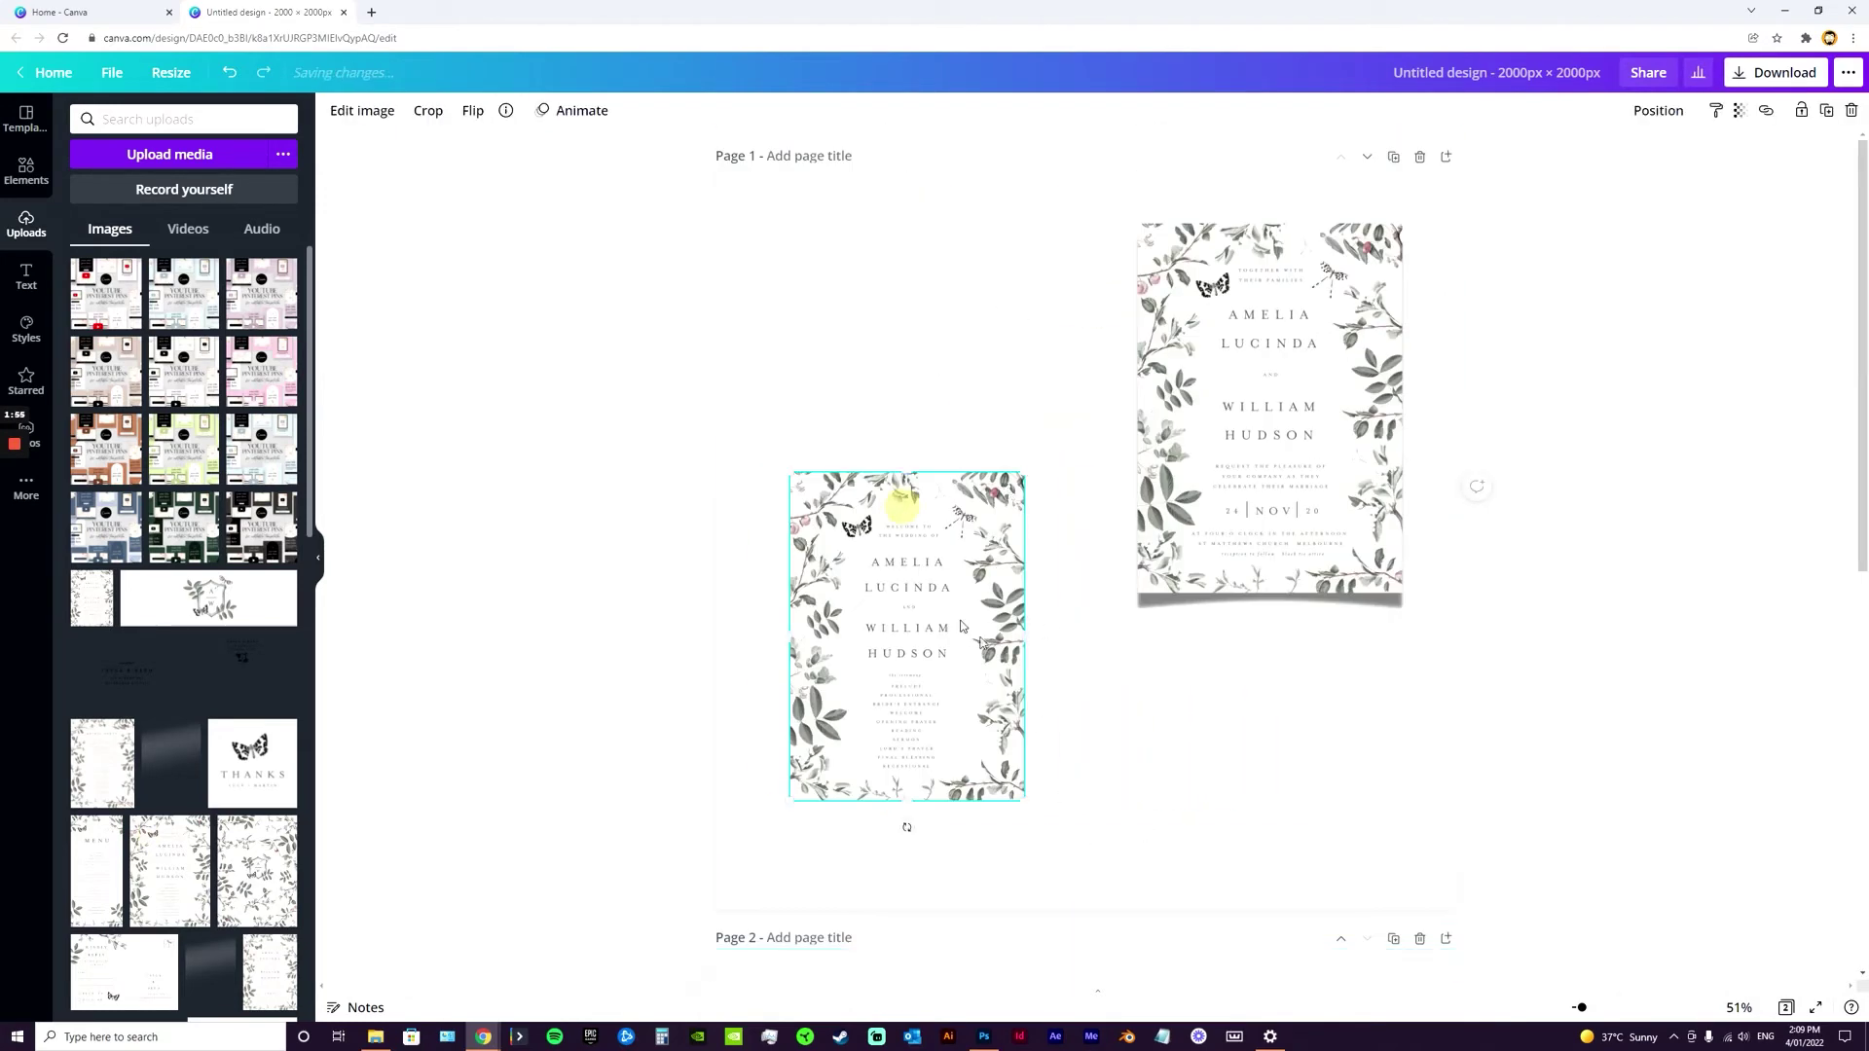
scroll(1022, 659, down, 8)
key(ctrl+v)
drag(1024, 473, 1067, 418)
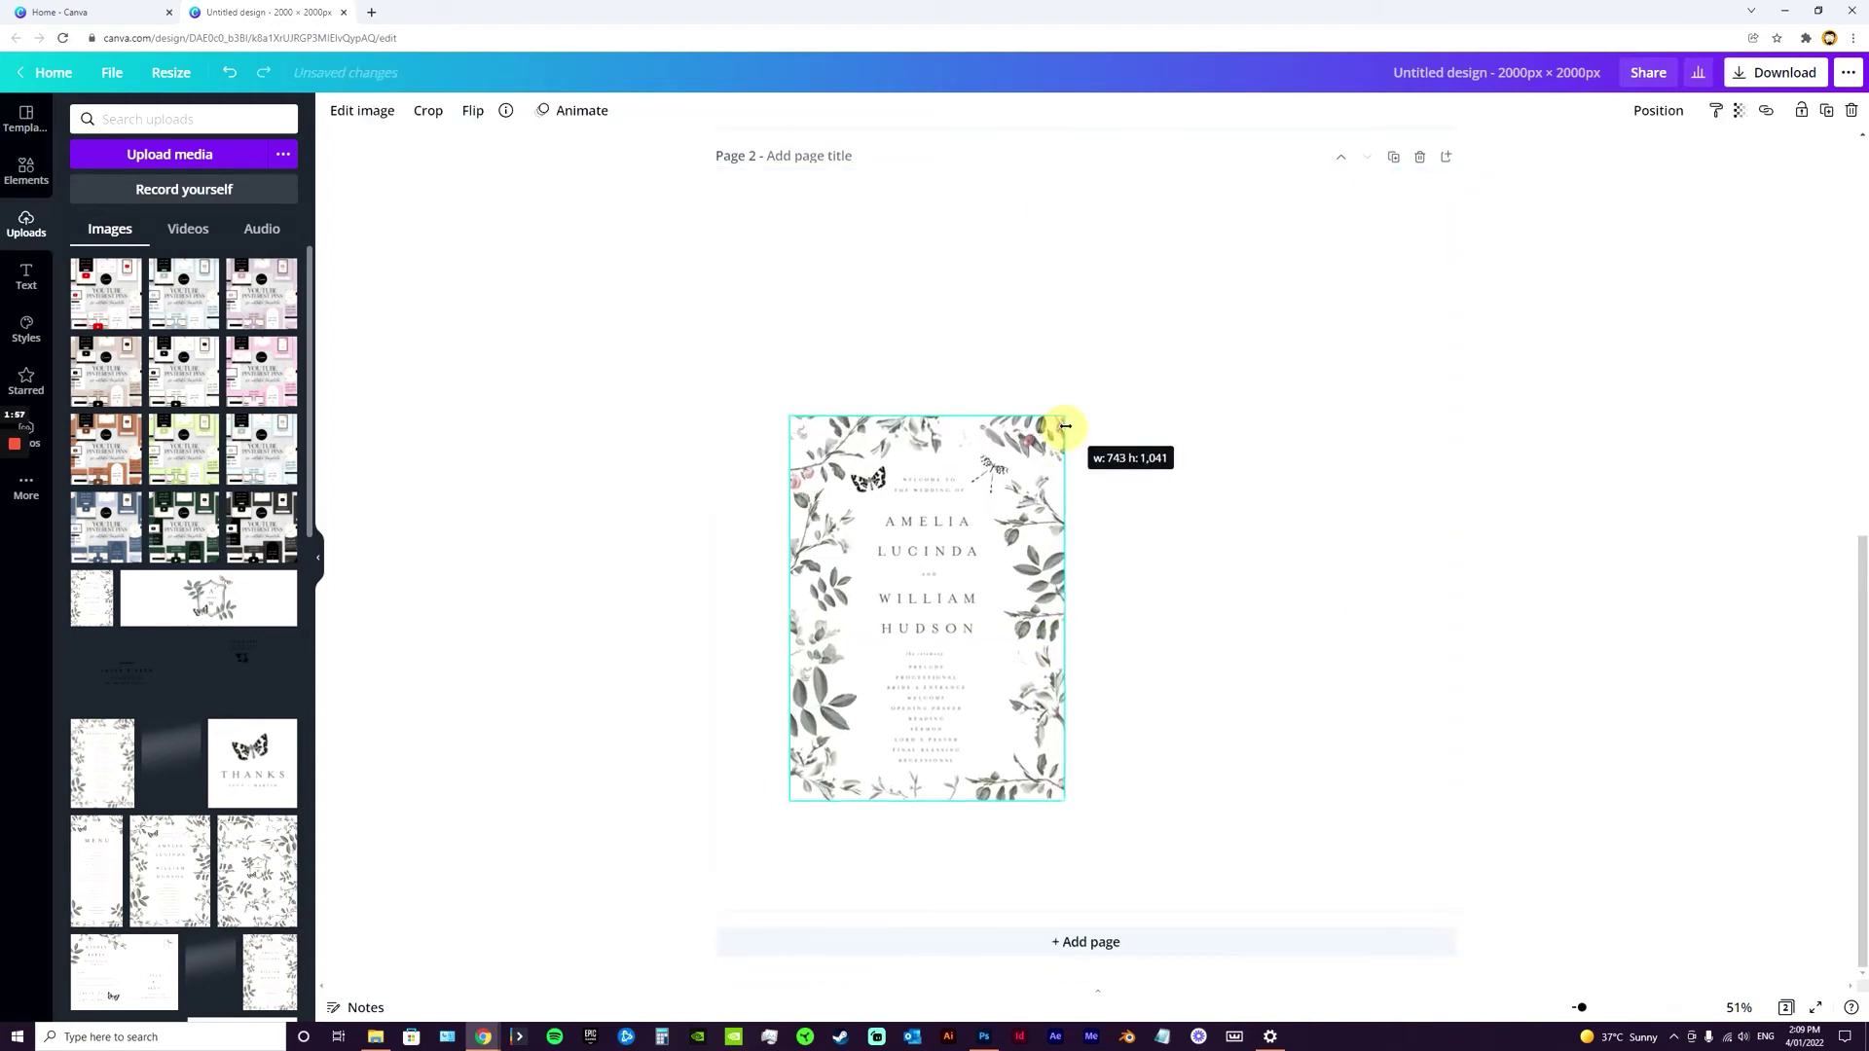
drag(1027, 517, 1181, 430)
click(834, 467)
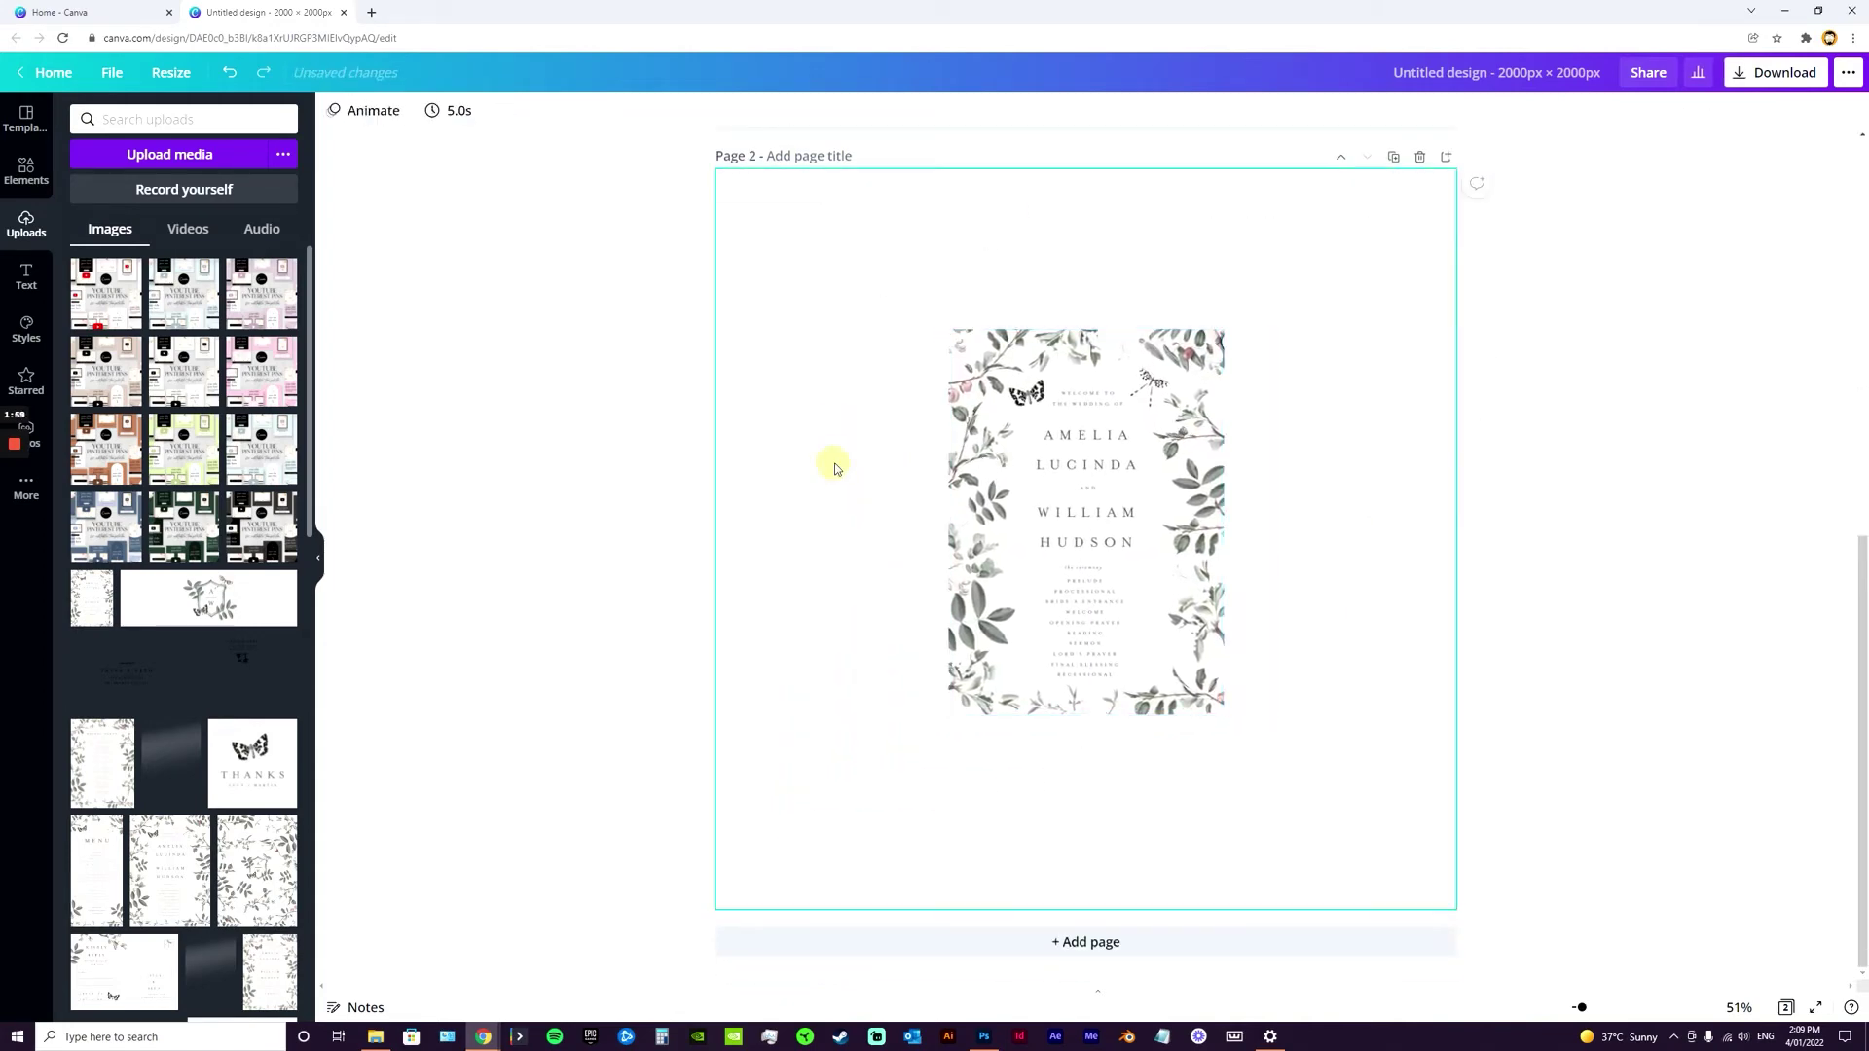
Search the elements for 'shadow' and add the white shadow-box graphic to Page 2
click(27, 176)
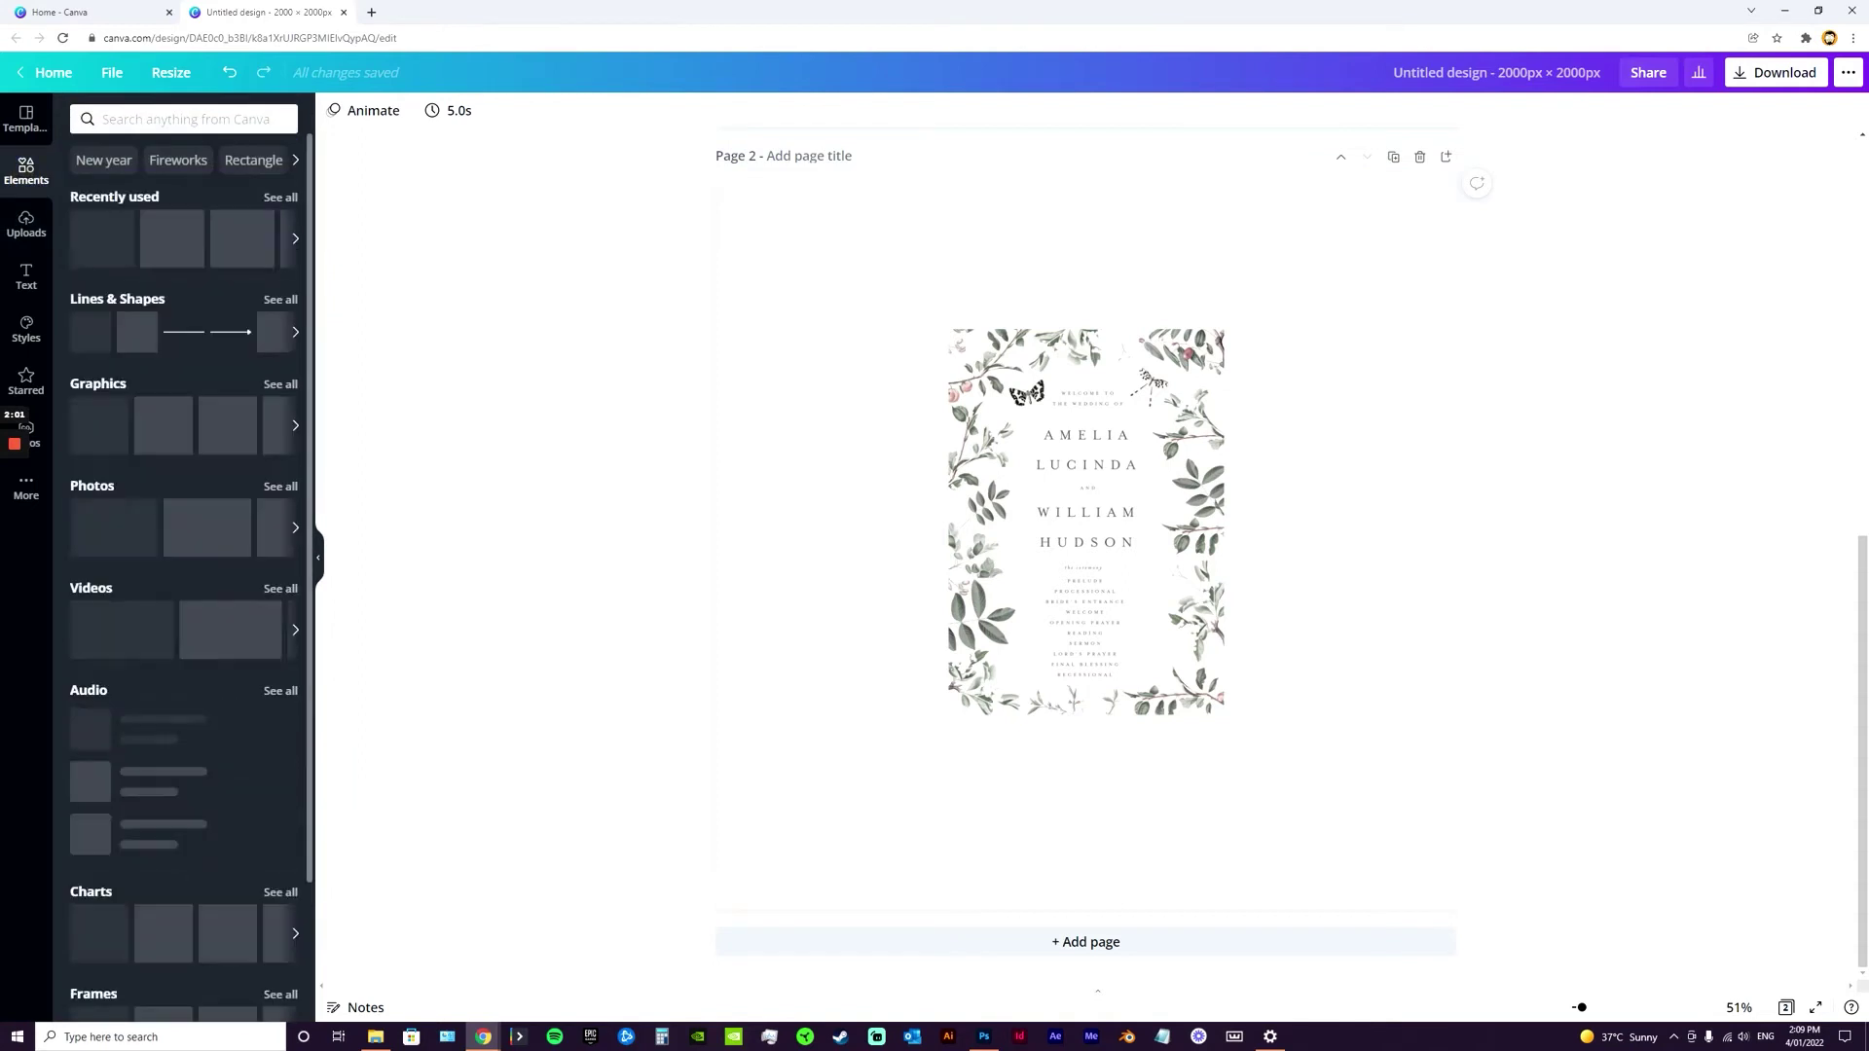
click(185, 119)
text(shadow)
key(Return)
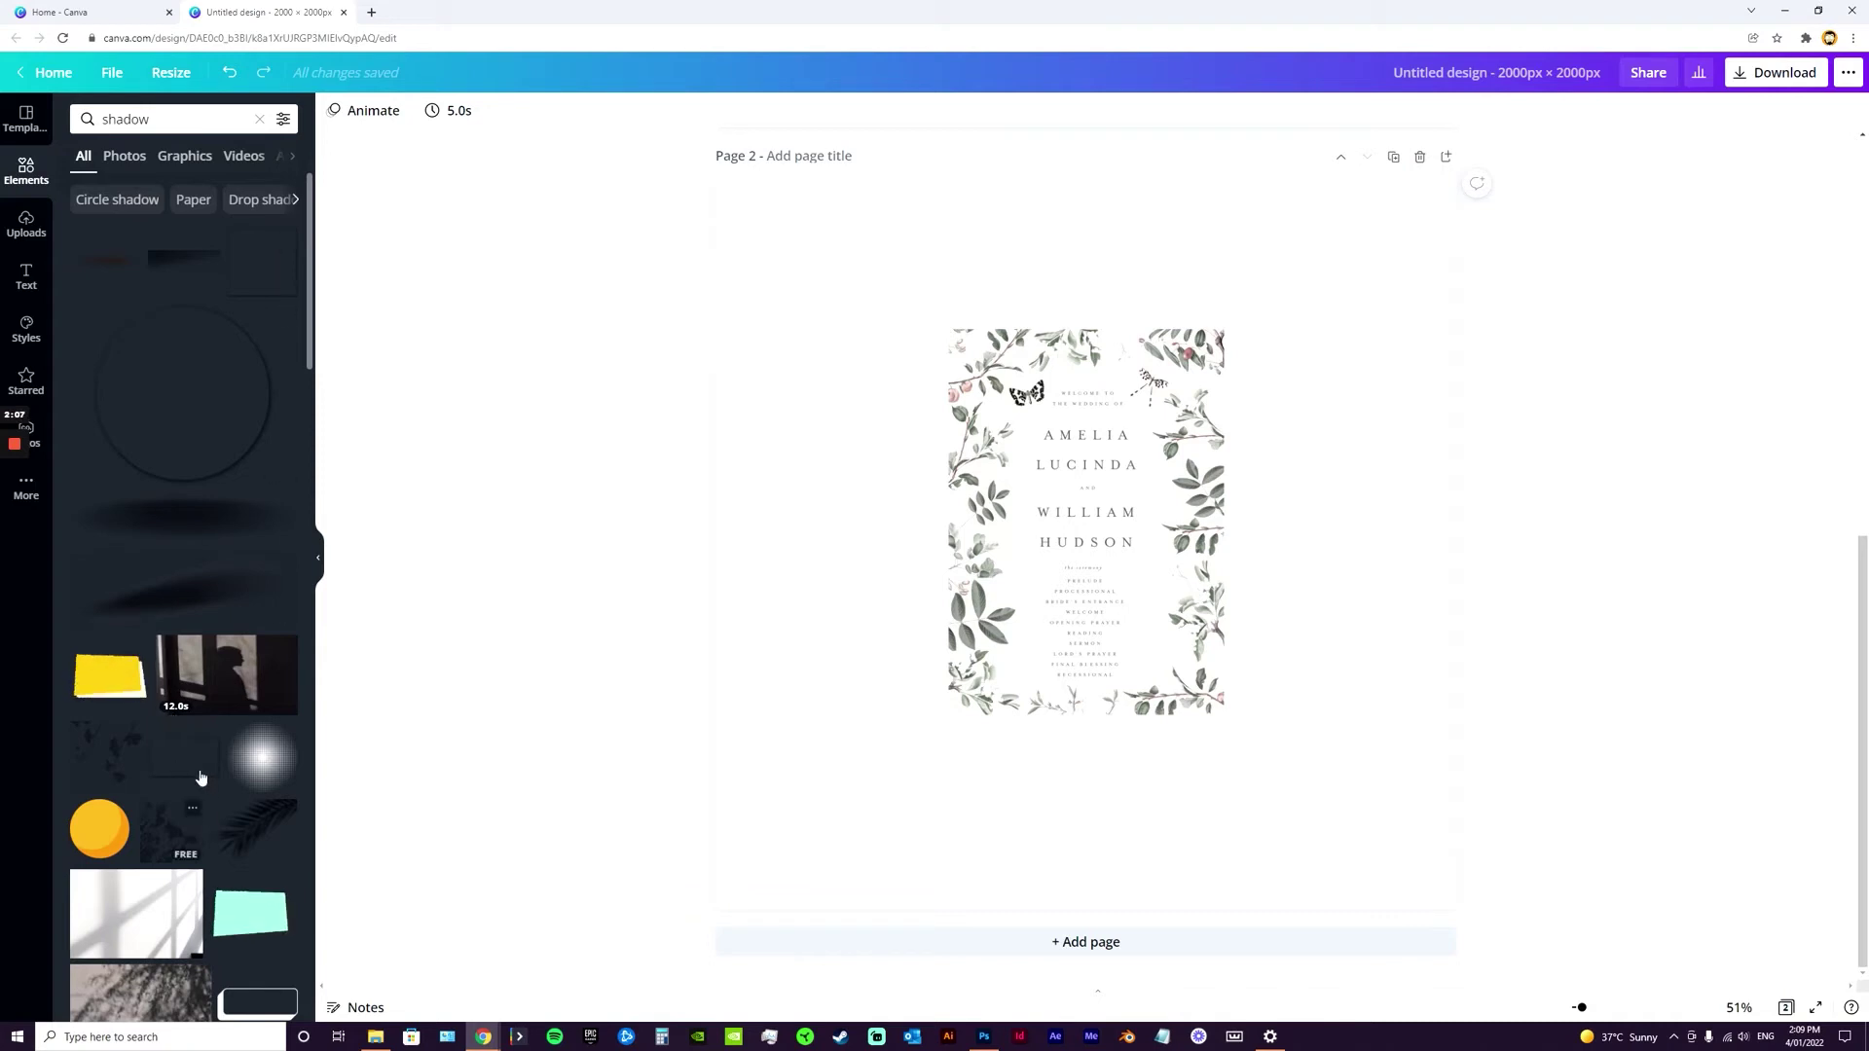
click(260, 267)
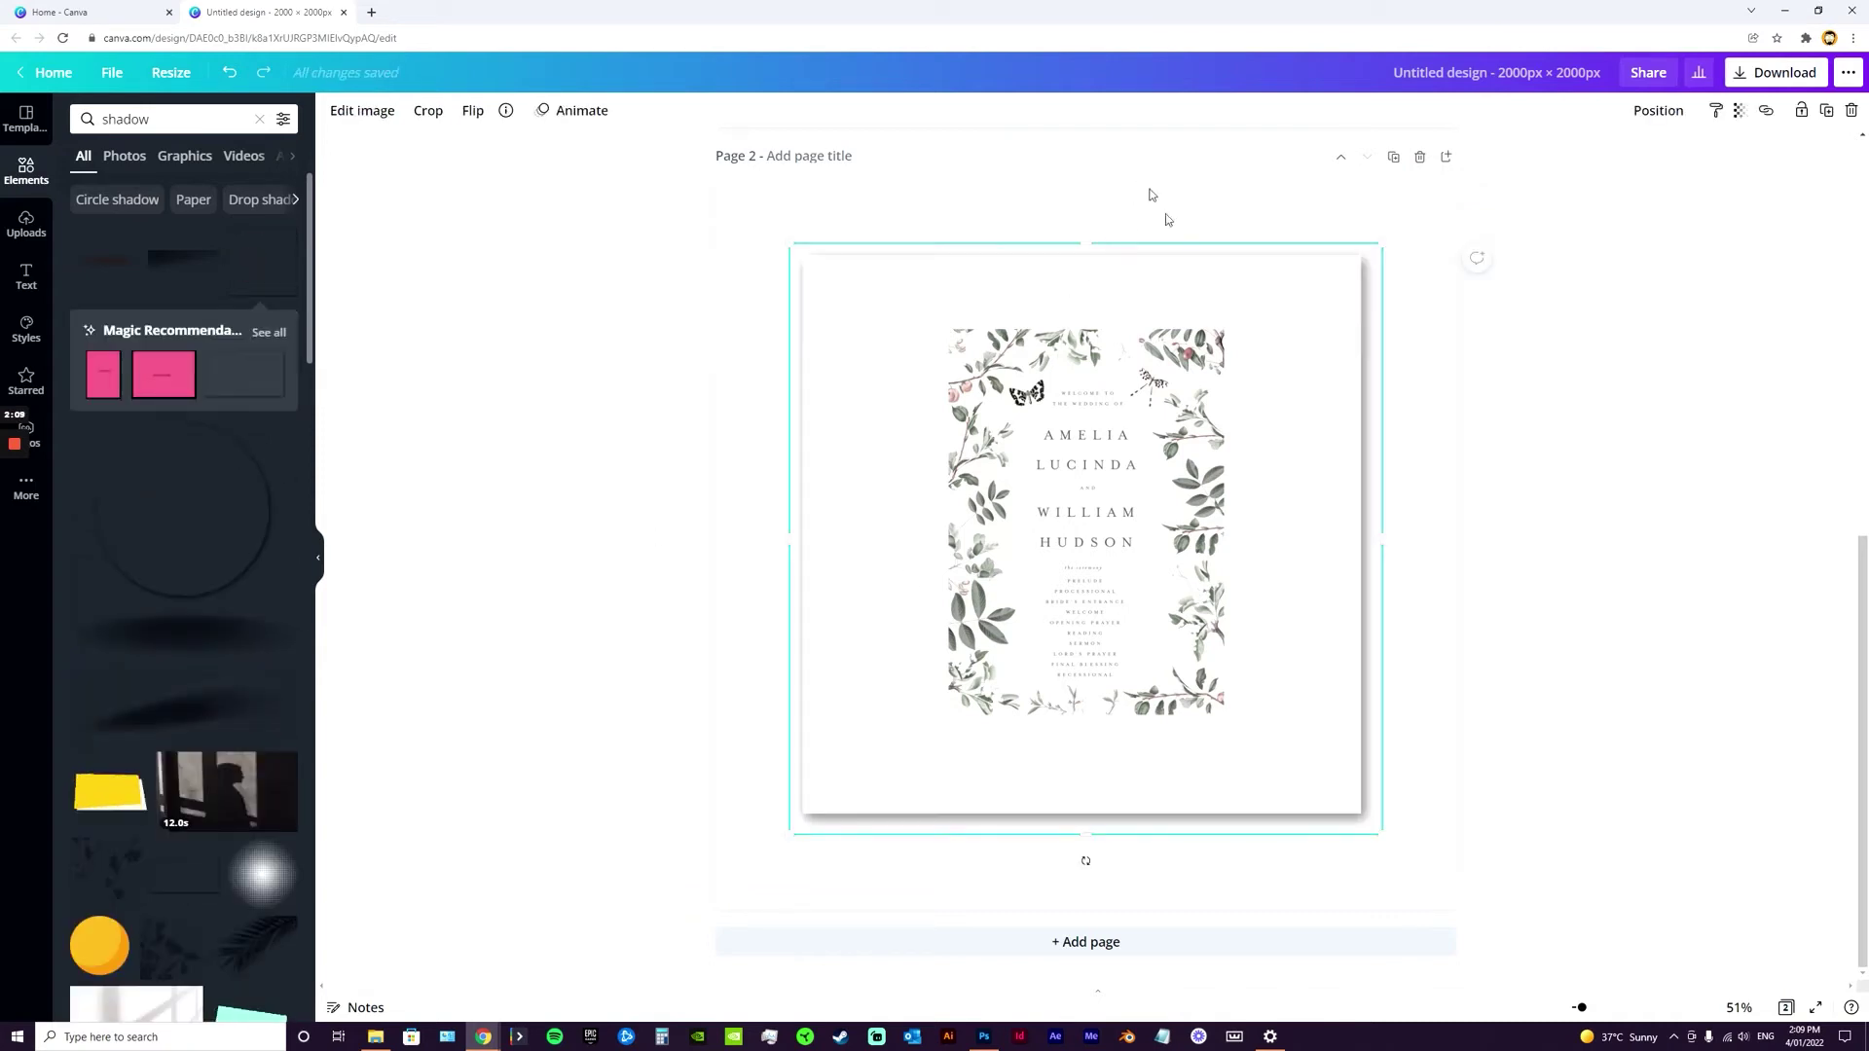
Shrink the shadow box to 786 × 785 and position it over the Page 2 invitation
drag(1379, 832, 1120, 572)
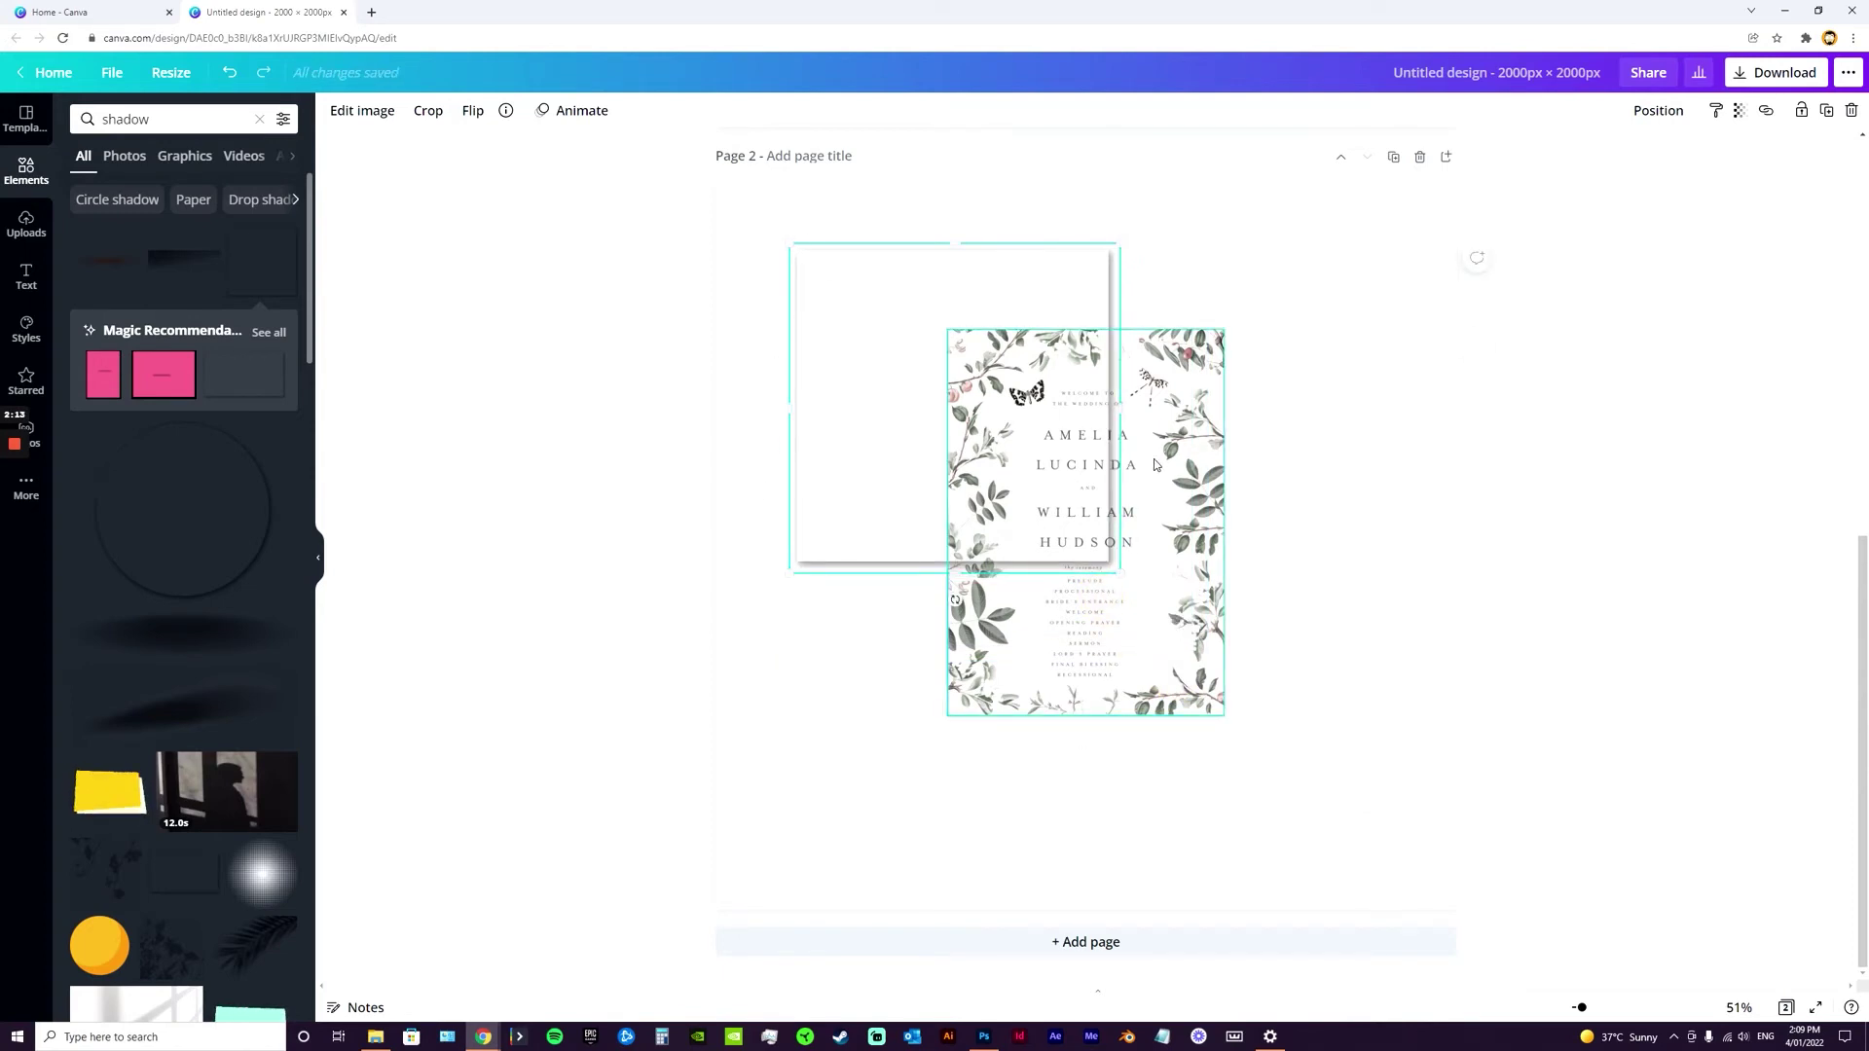
drag(1161, 453, 1293, 531)
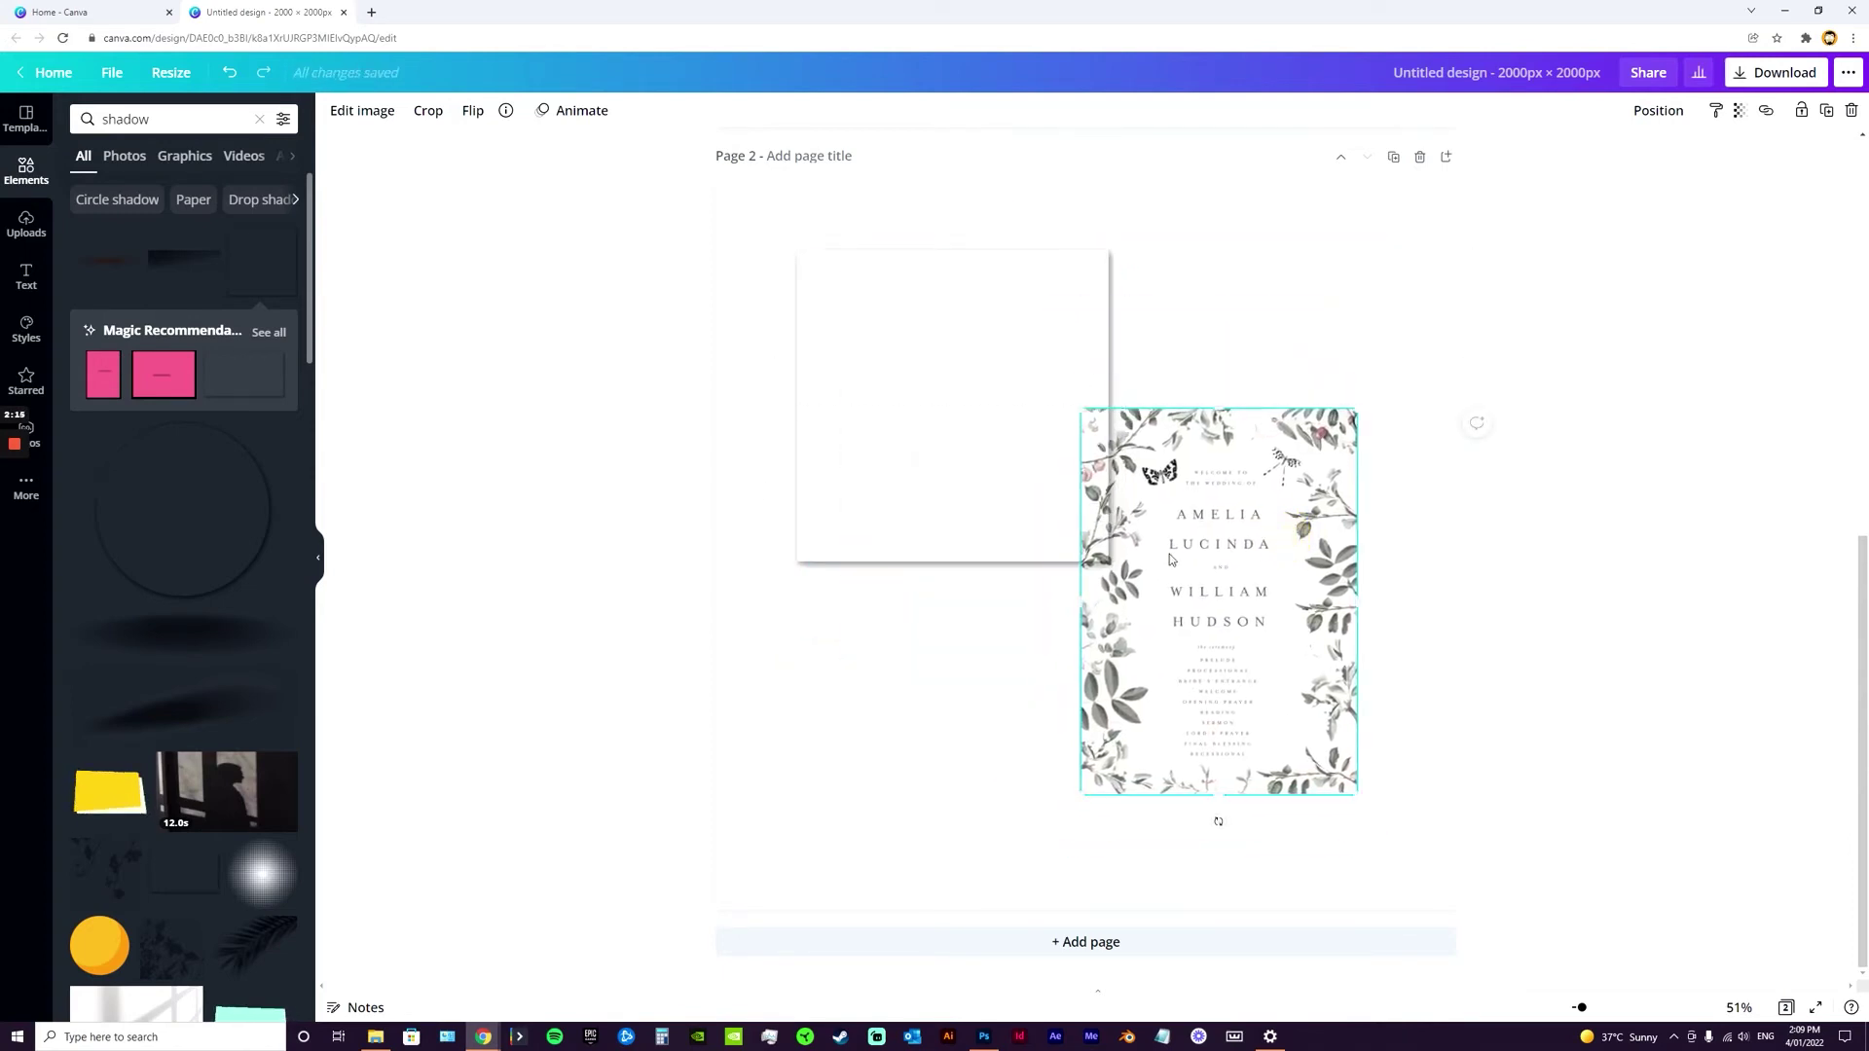
drag(982, 424, 1216, 646)
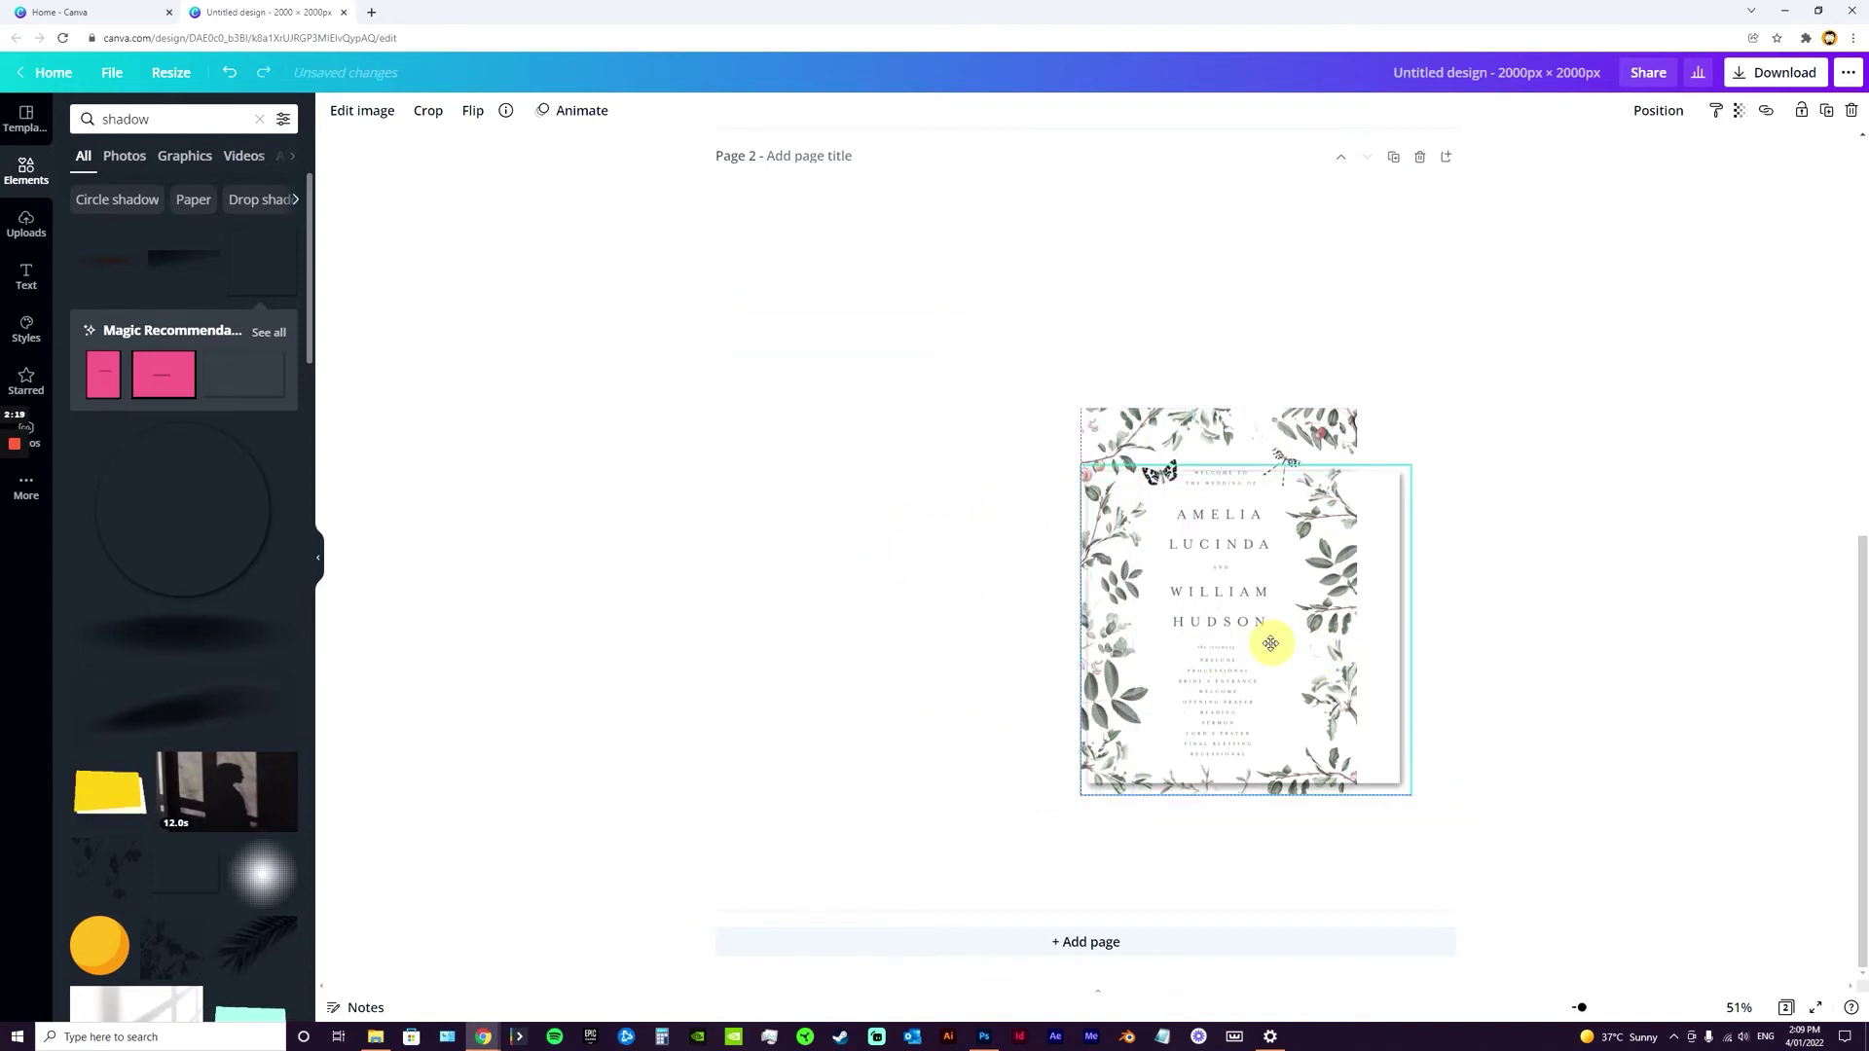
drag(1270, 644, 1265, 654)
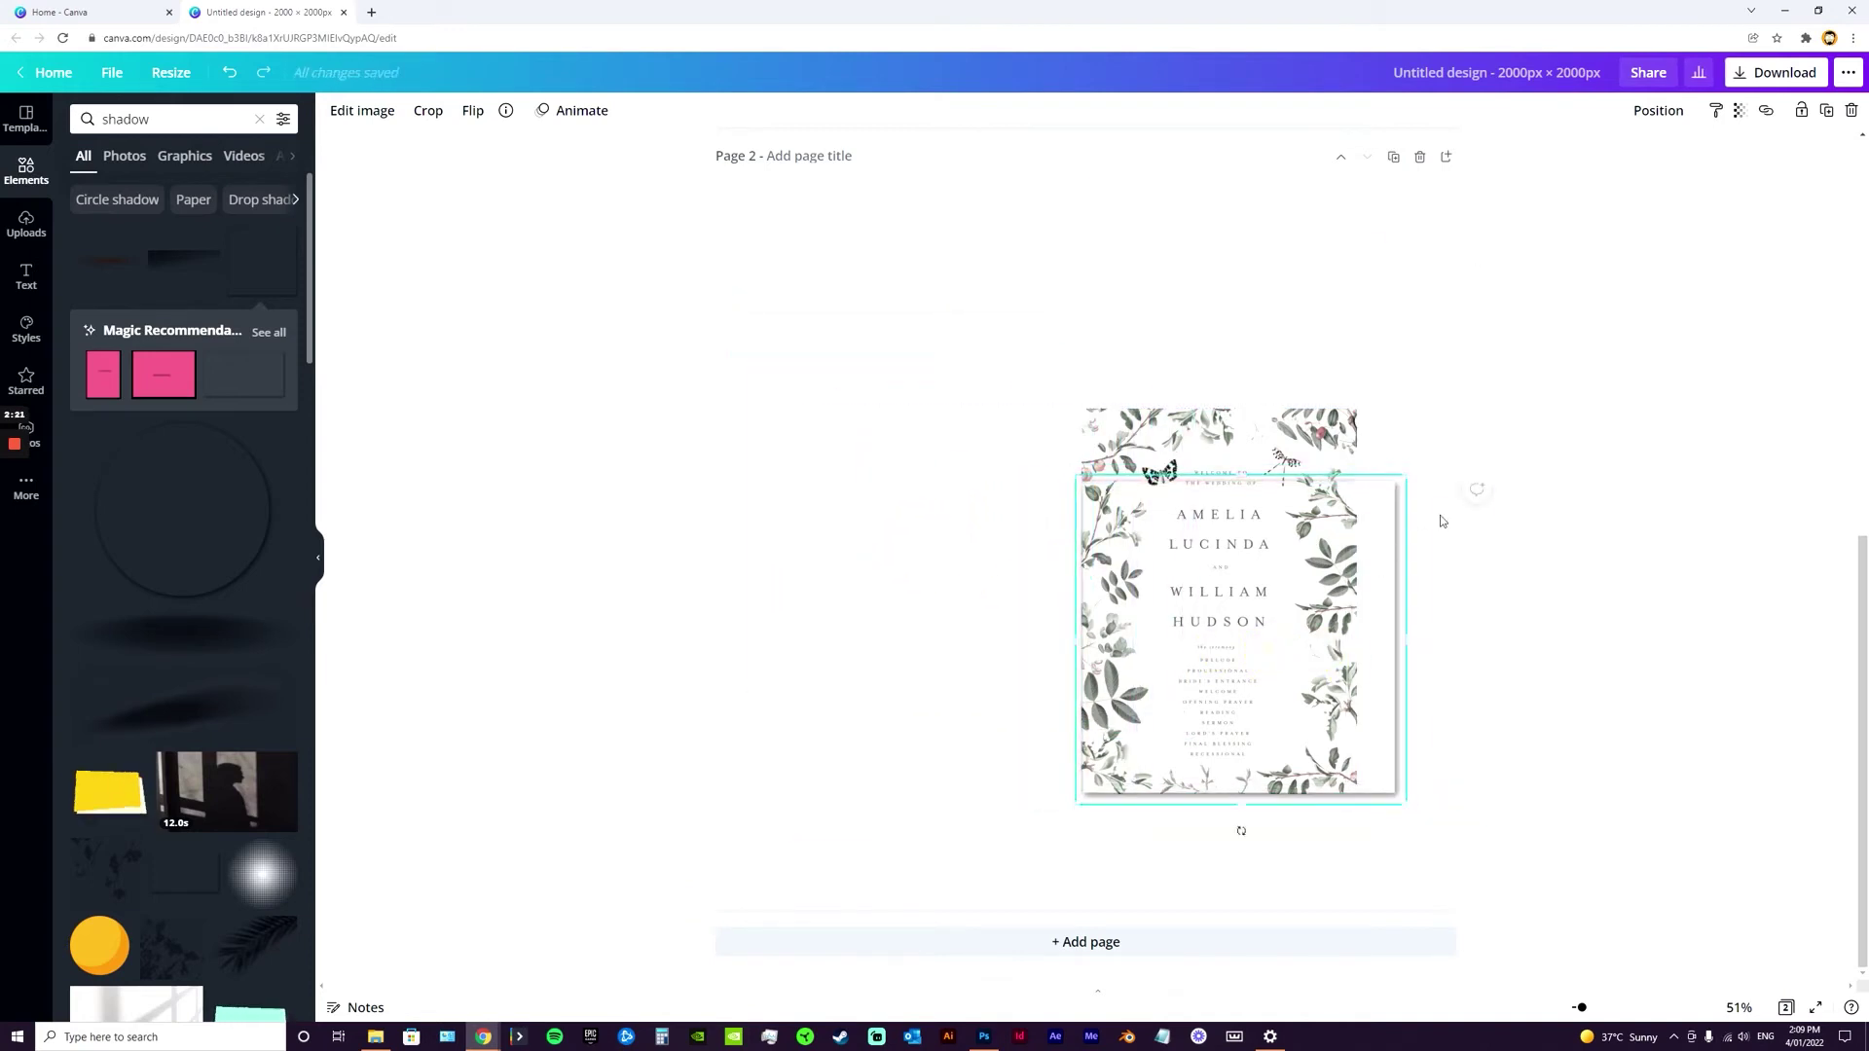
drag(1411, 474, 1363, 511)
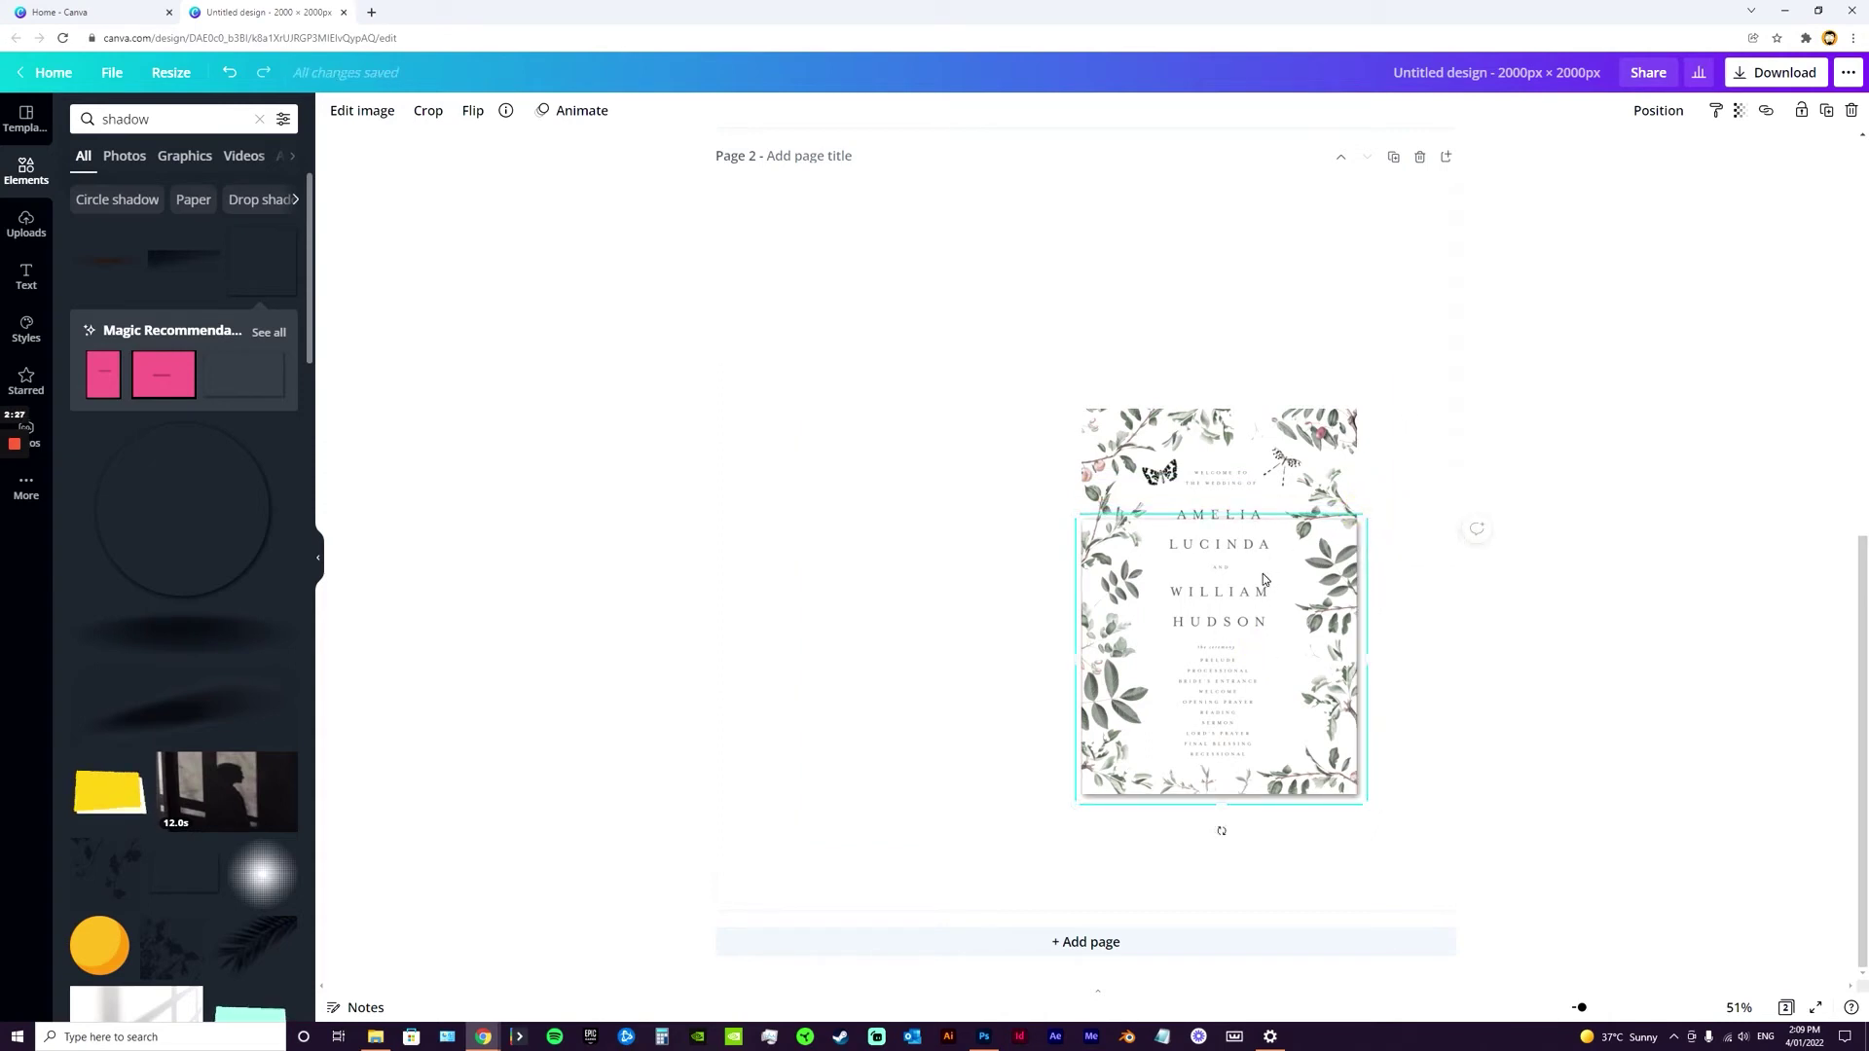
right_click(1263, 578)
Send the shadow box behind the invitation and offset it down and right
click(1341, 723)
drag(1431, 743, 1095, 519)
click(1412, 596)
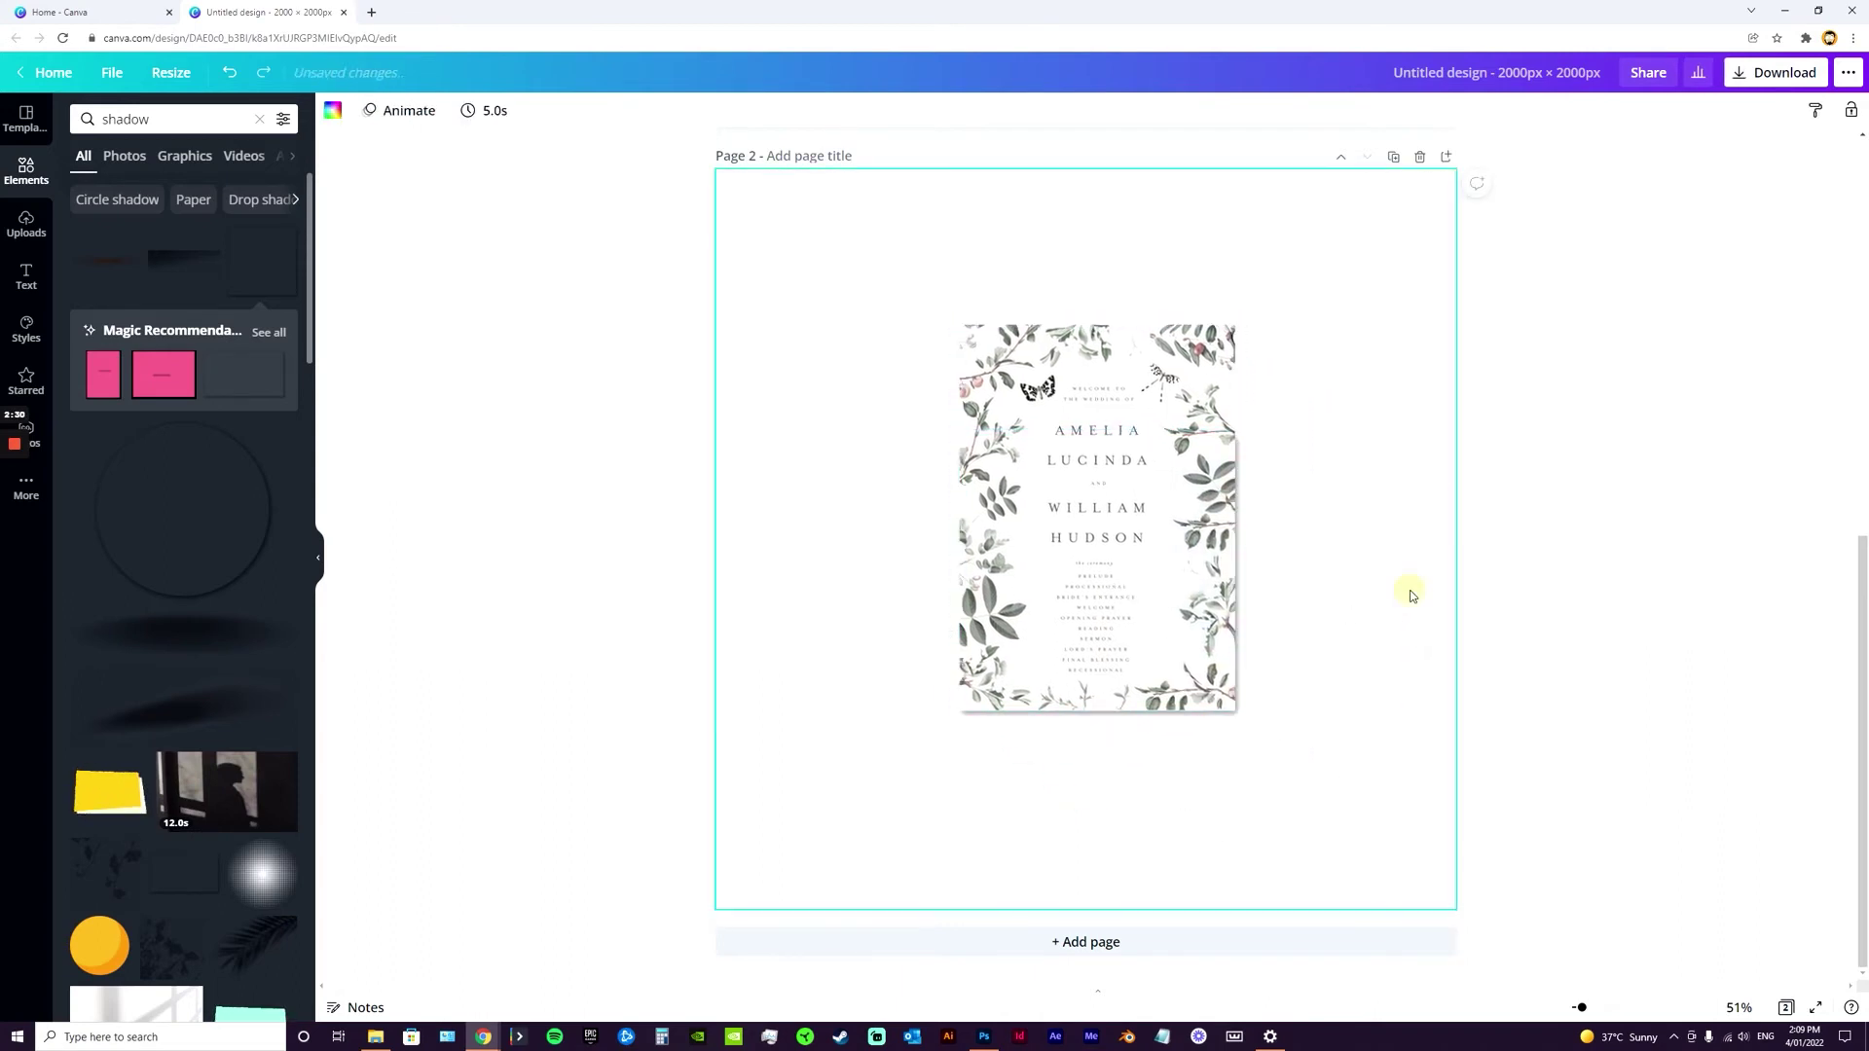
click(1234, 487)
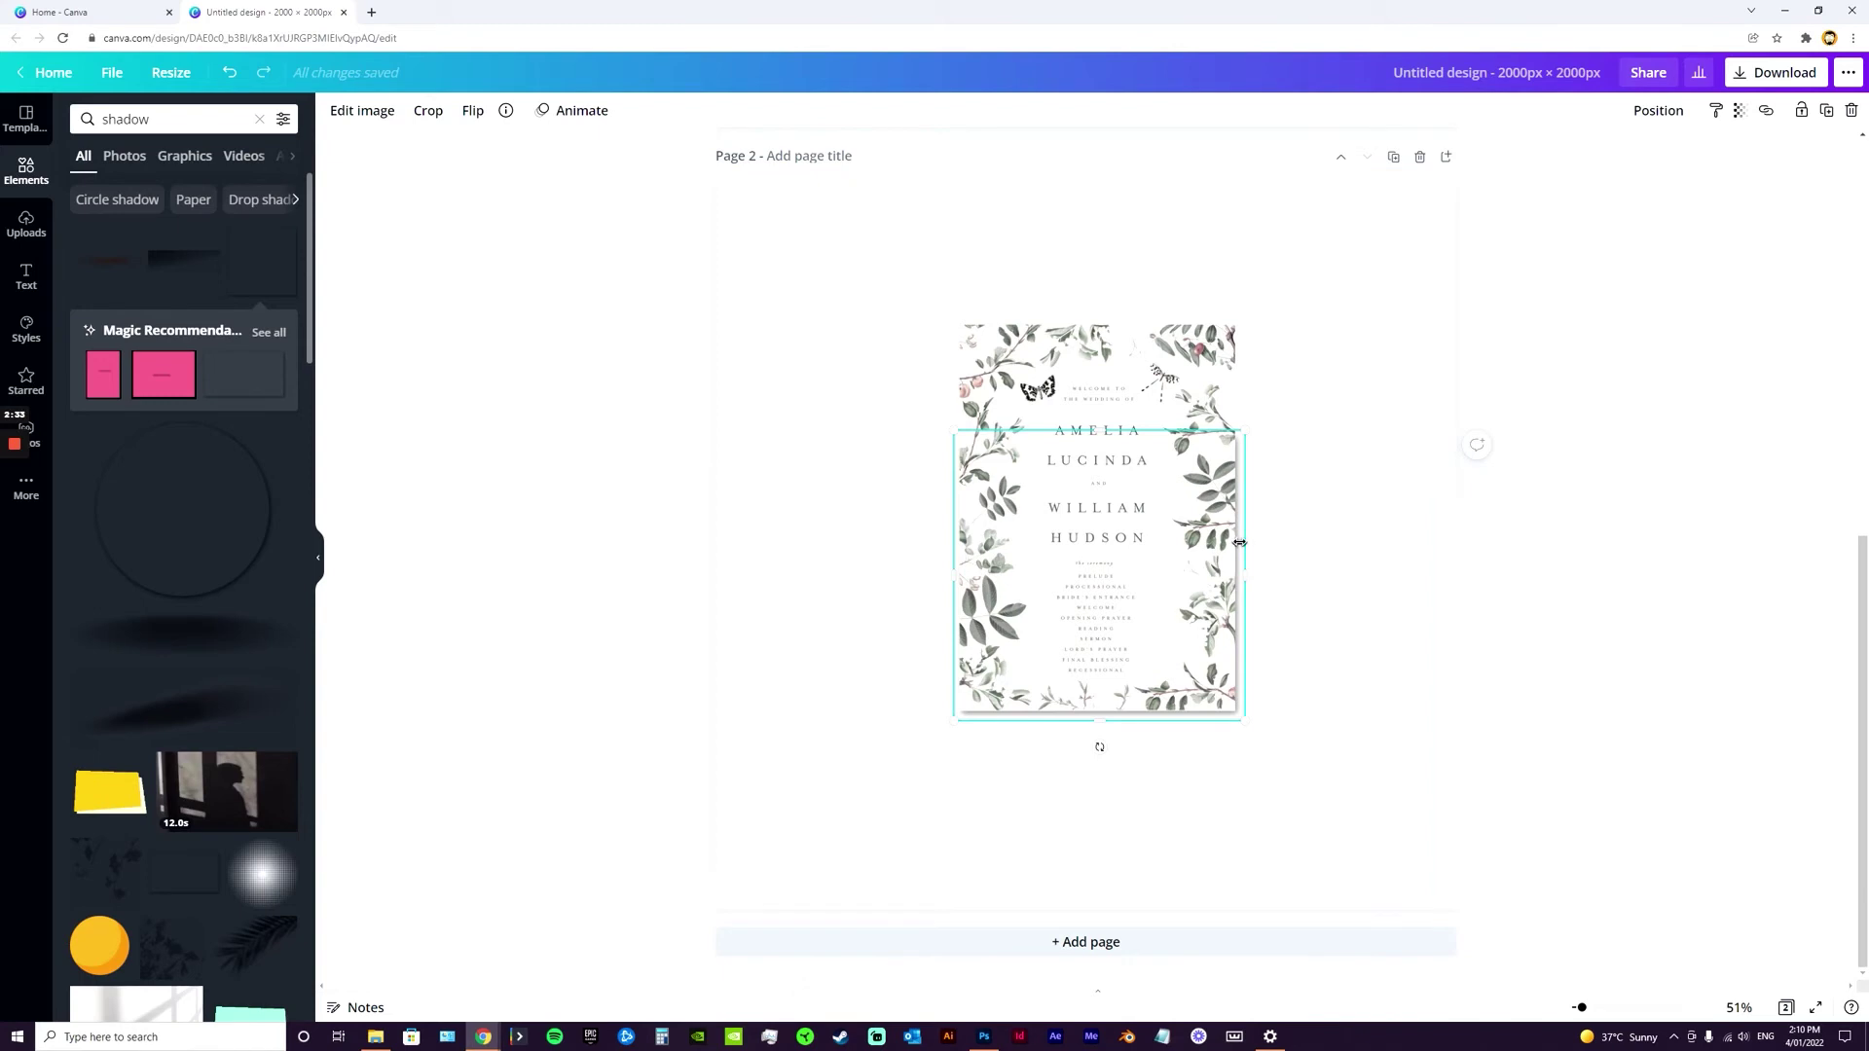
click(1318, 584)
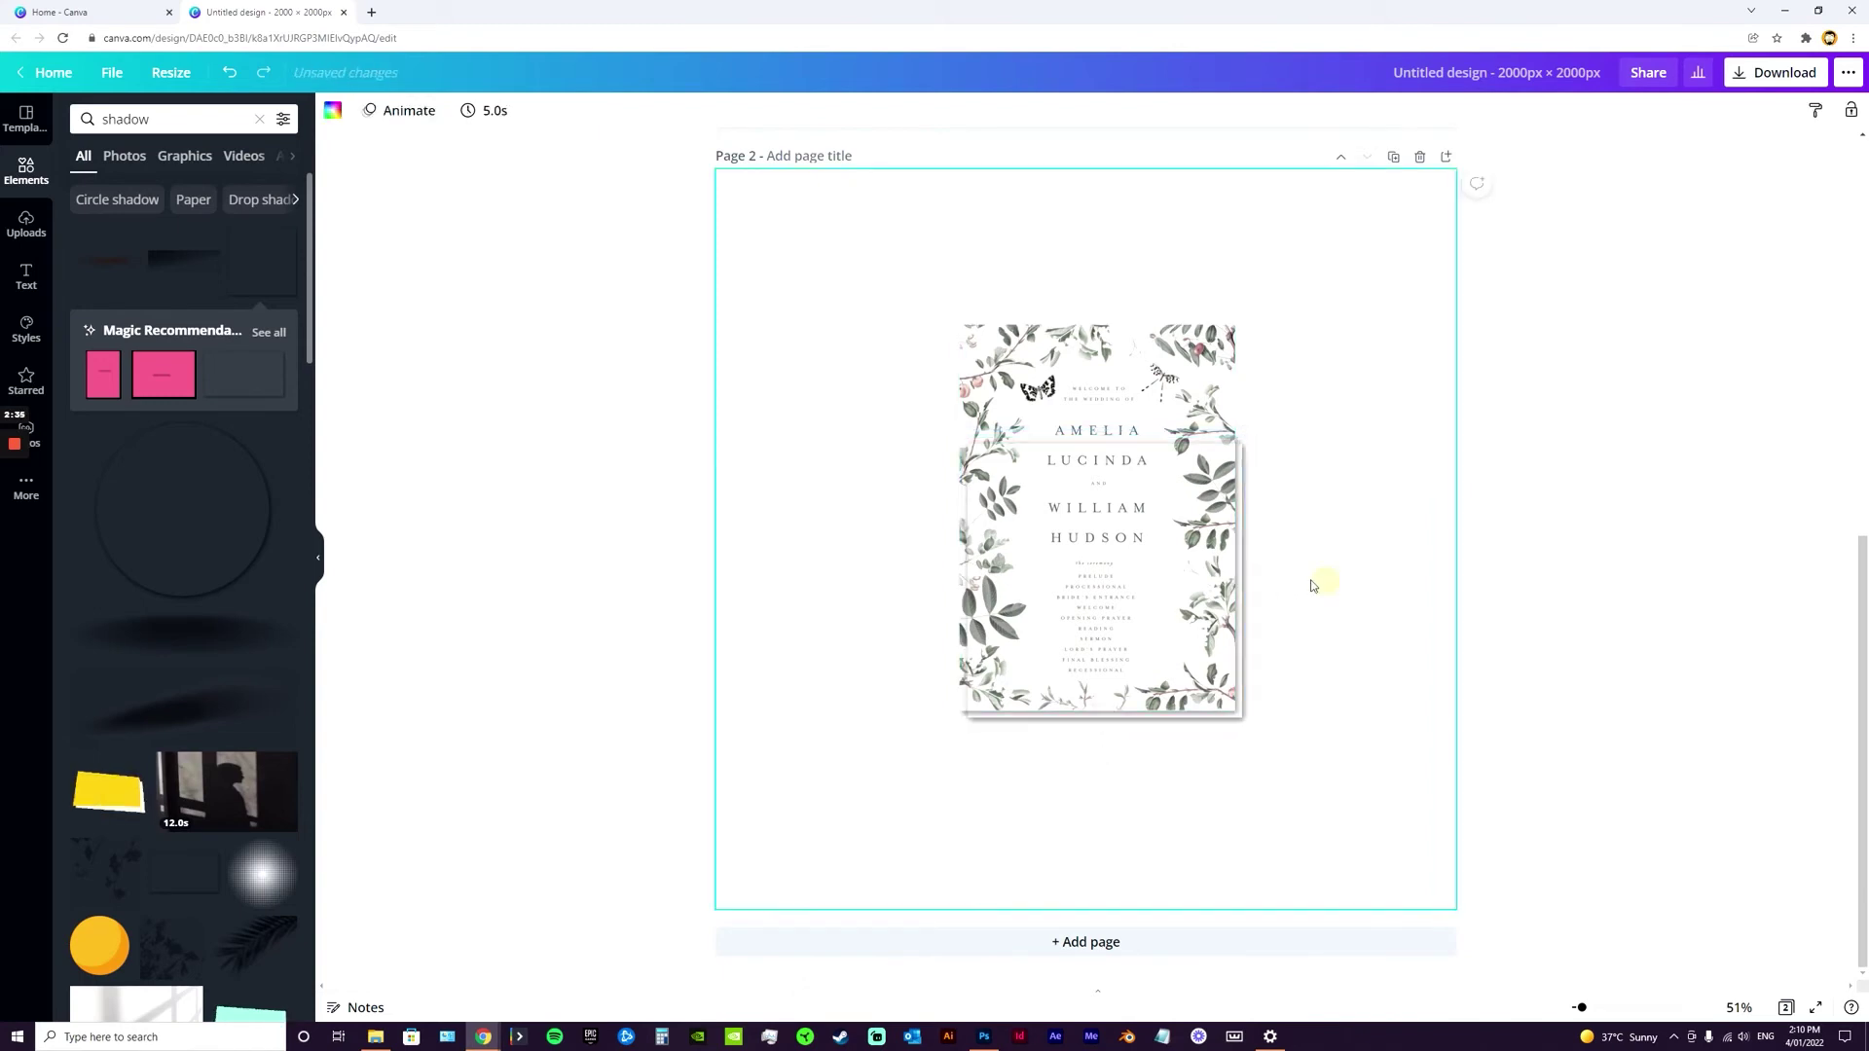
drag(1231, 555, 1172, 460)
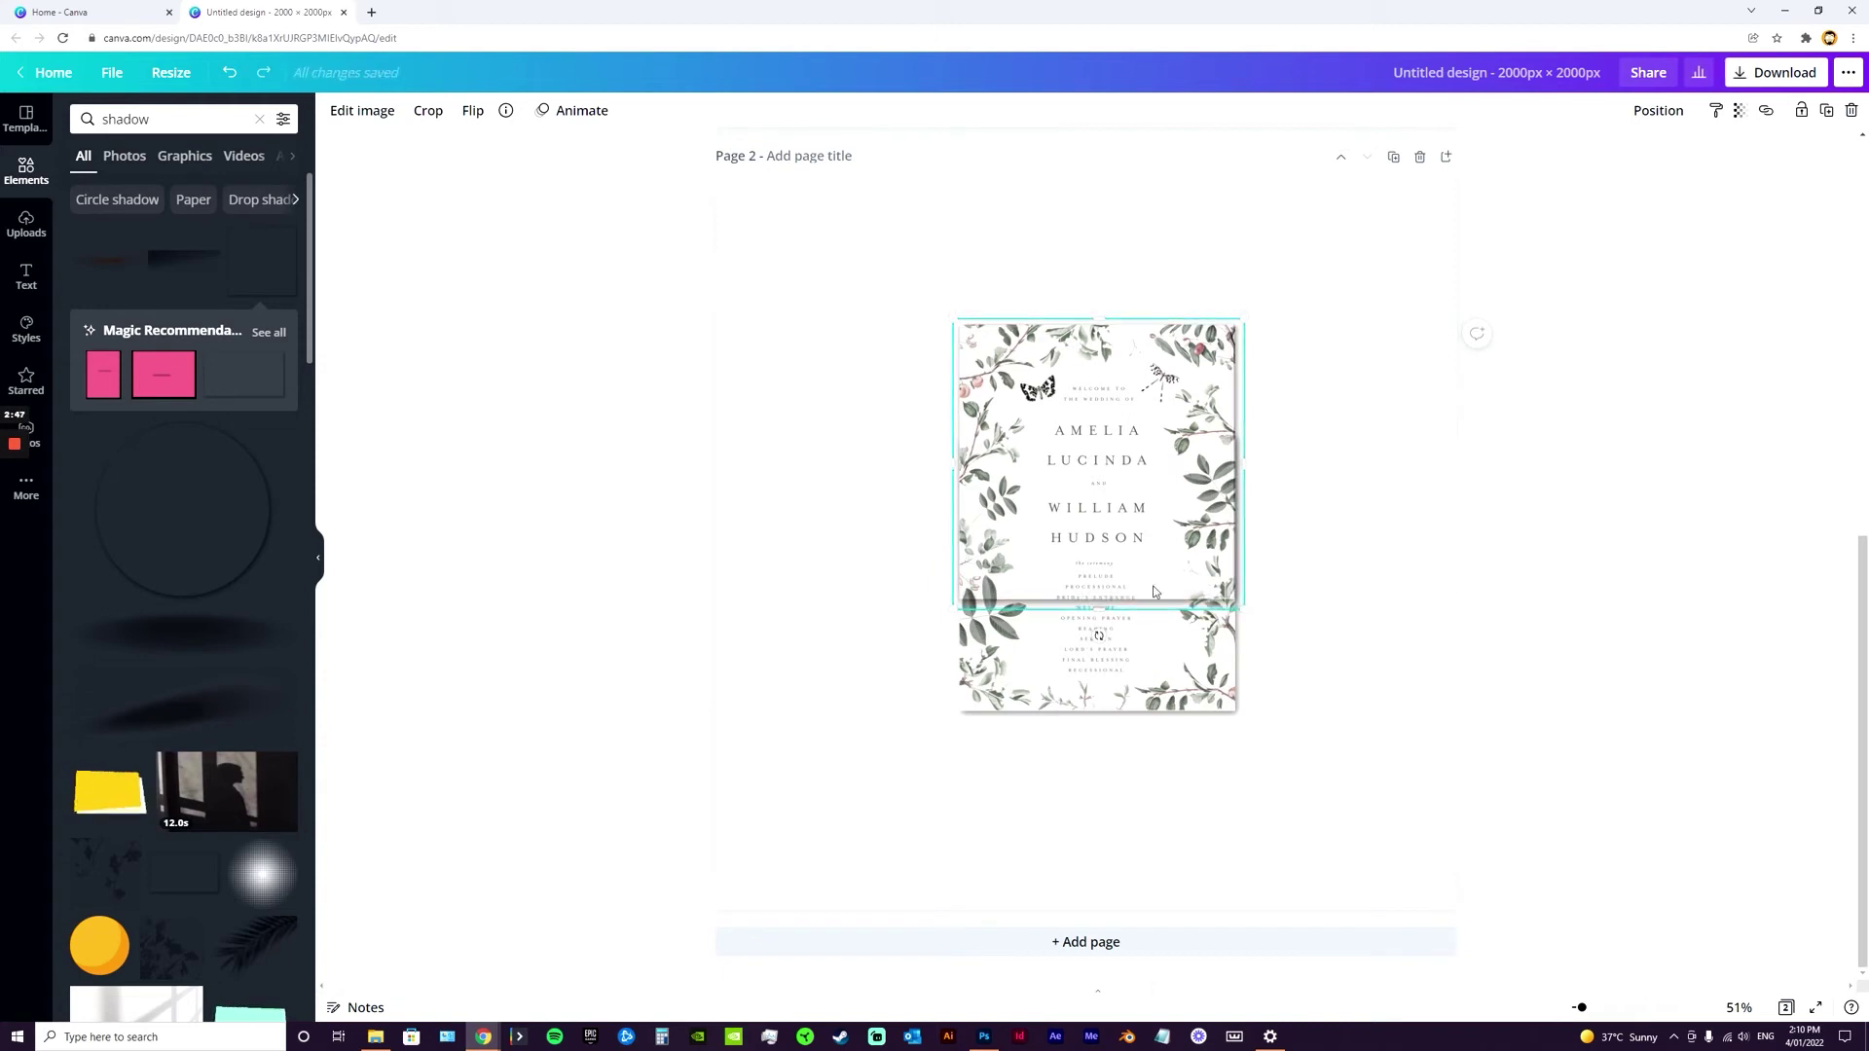
click(1386, 524)
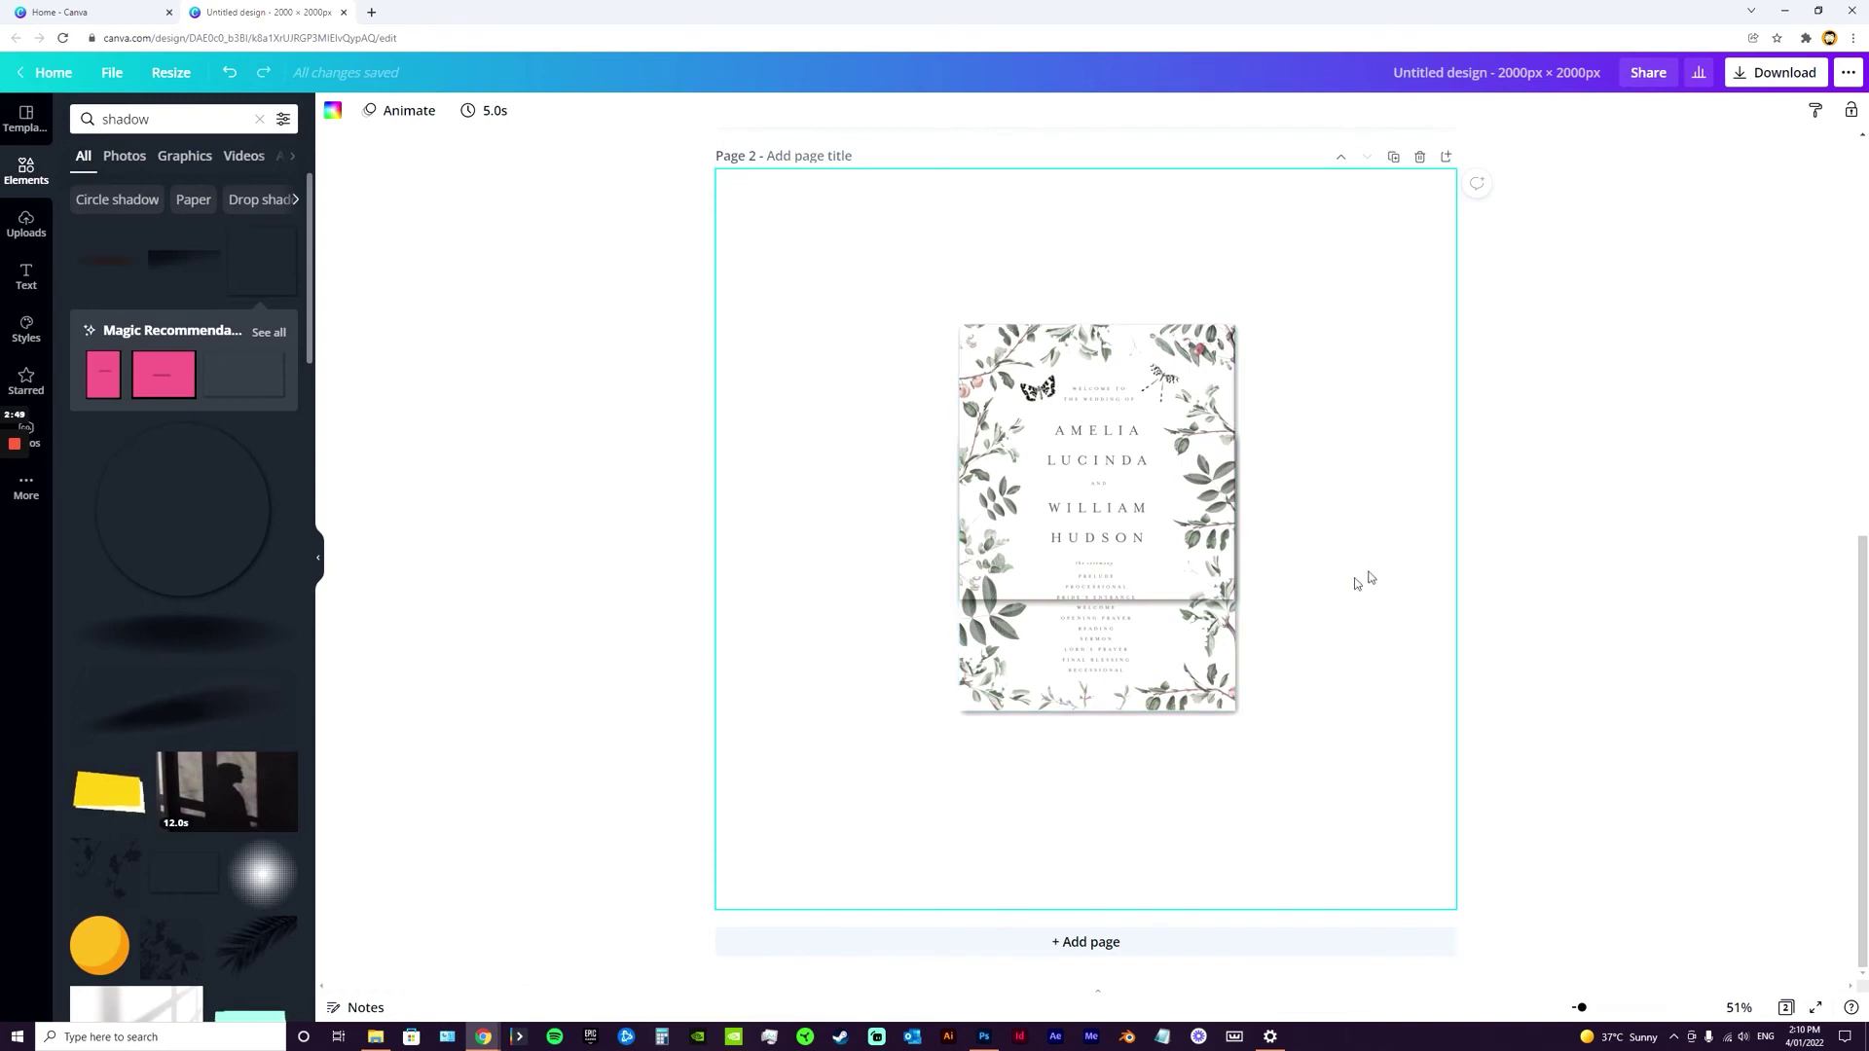
Trim the top invitation piece into a strip and shorten the lower piece from its top edge
click(1155, 373)
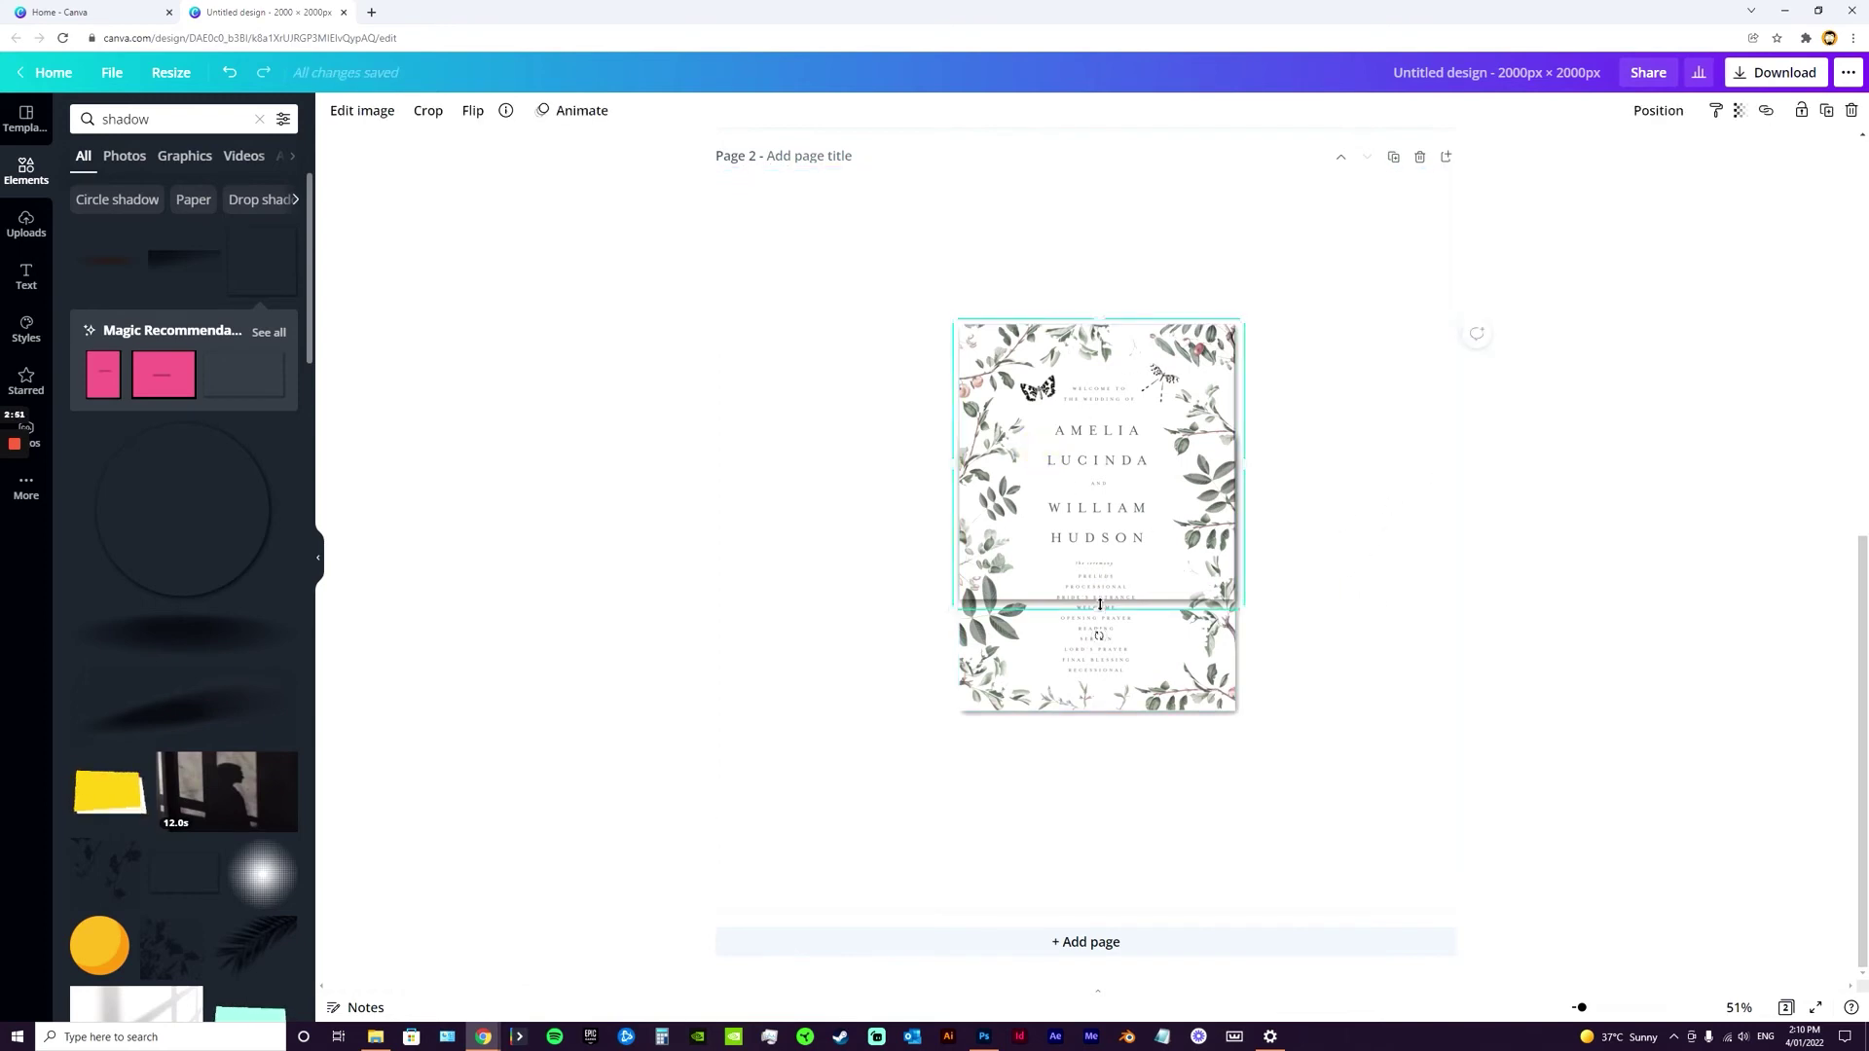
drag(1099, 604, 1119, 453)
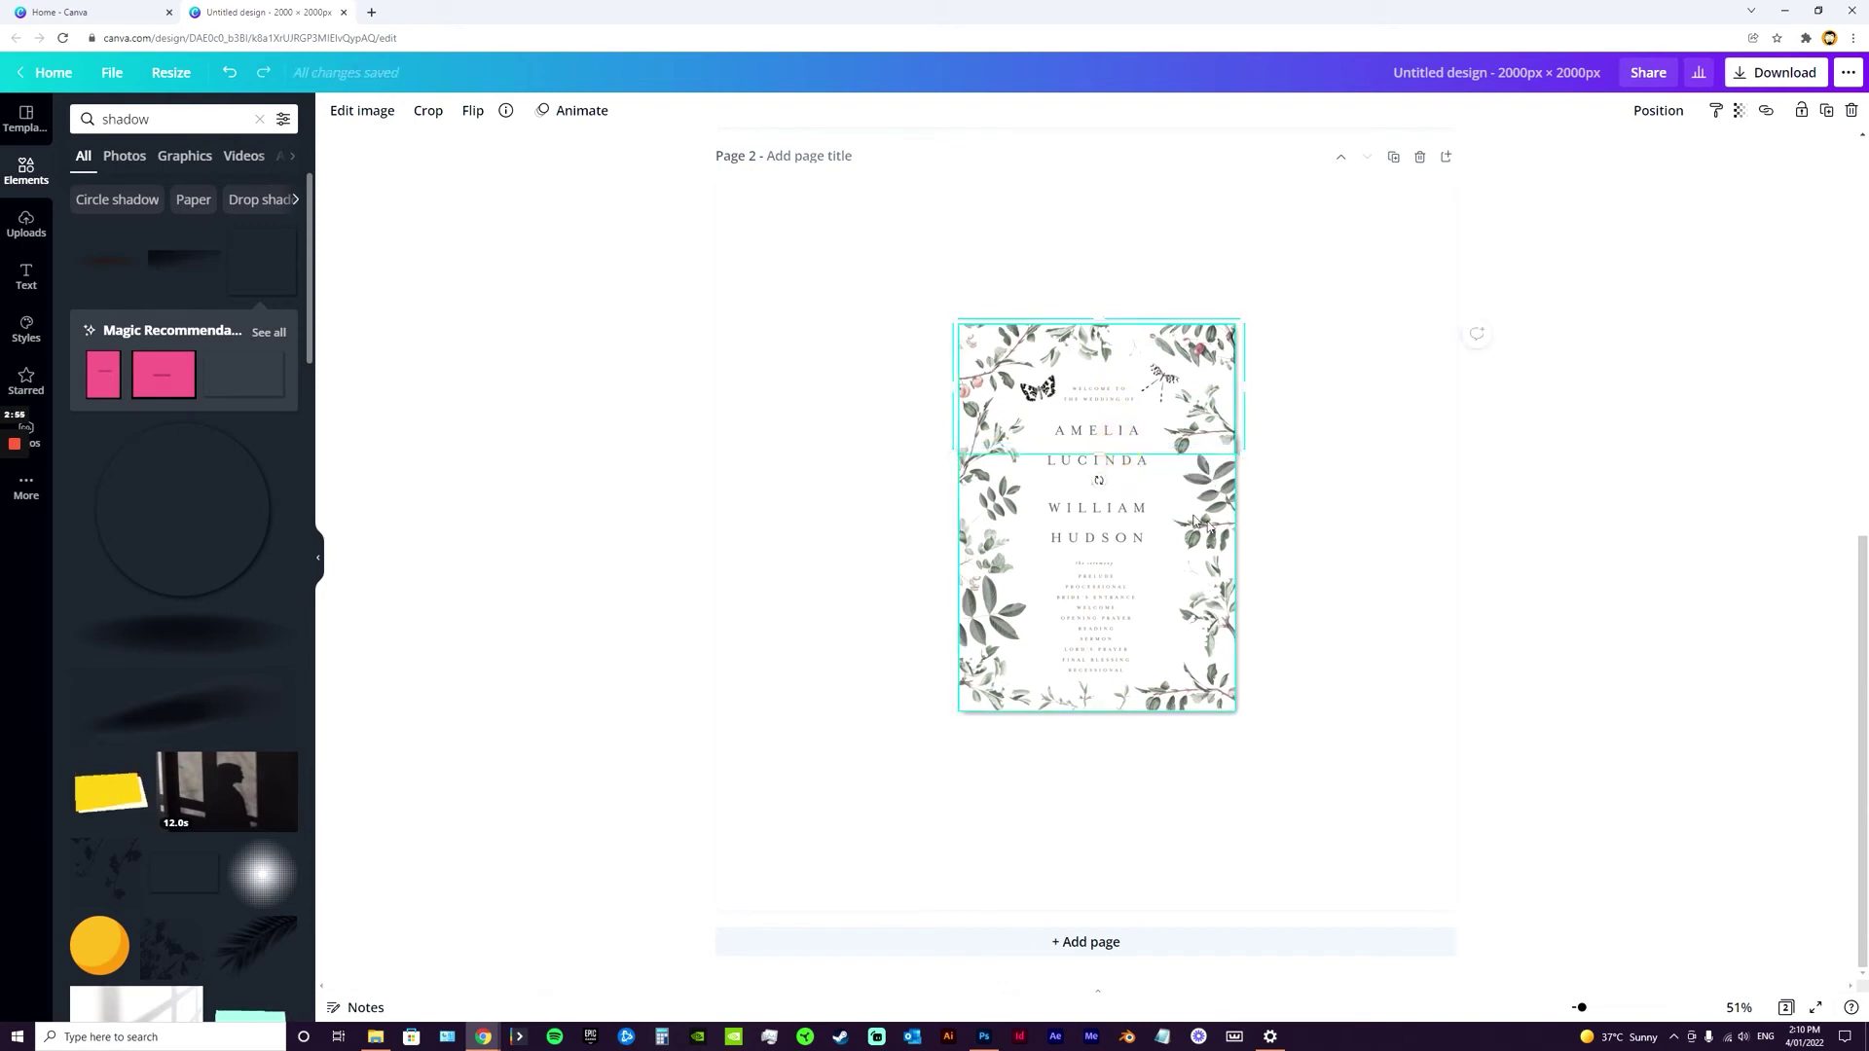
click(1203, 543)
click(1253, 588)
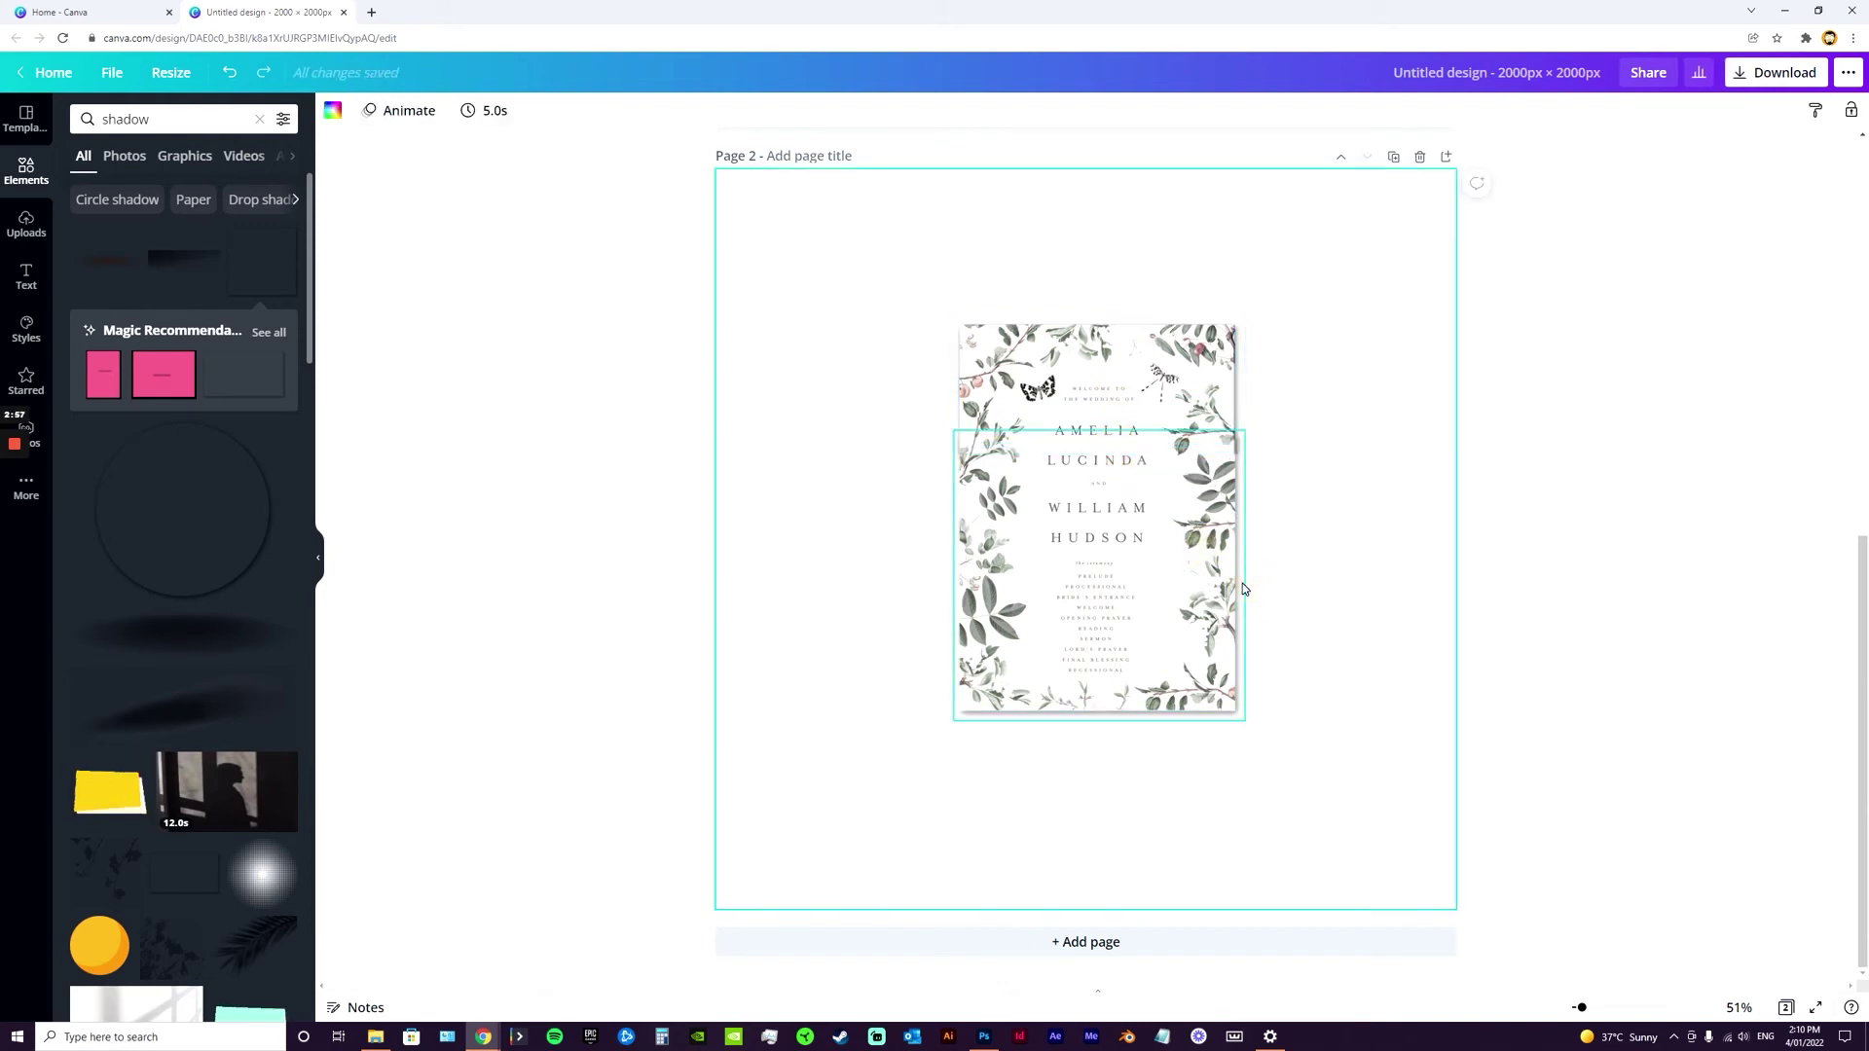
click(1167, 409)
drag(1097, 324, 1115, 459)
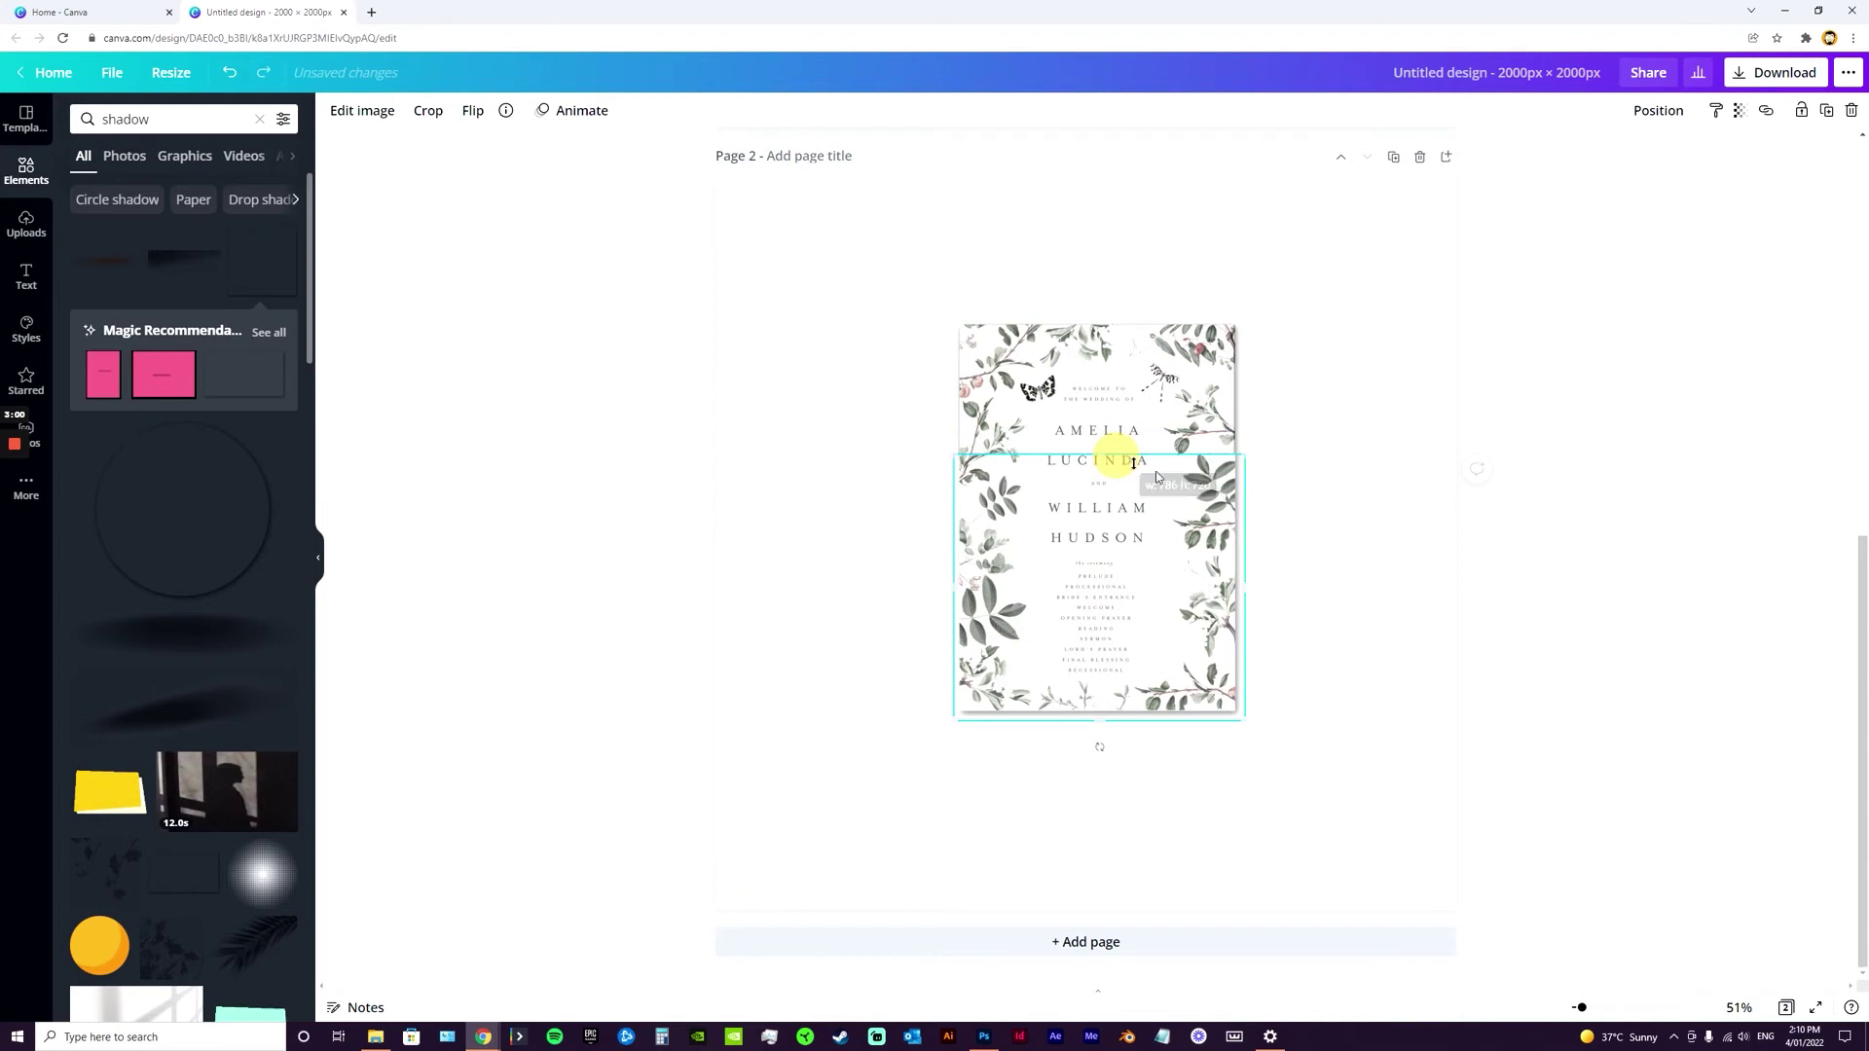
click(1317, 484)
Send the invitation image to the back, then select both invitation pieces together
click(1207, 531)
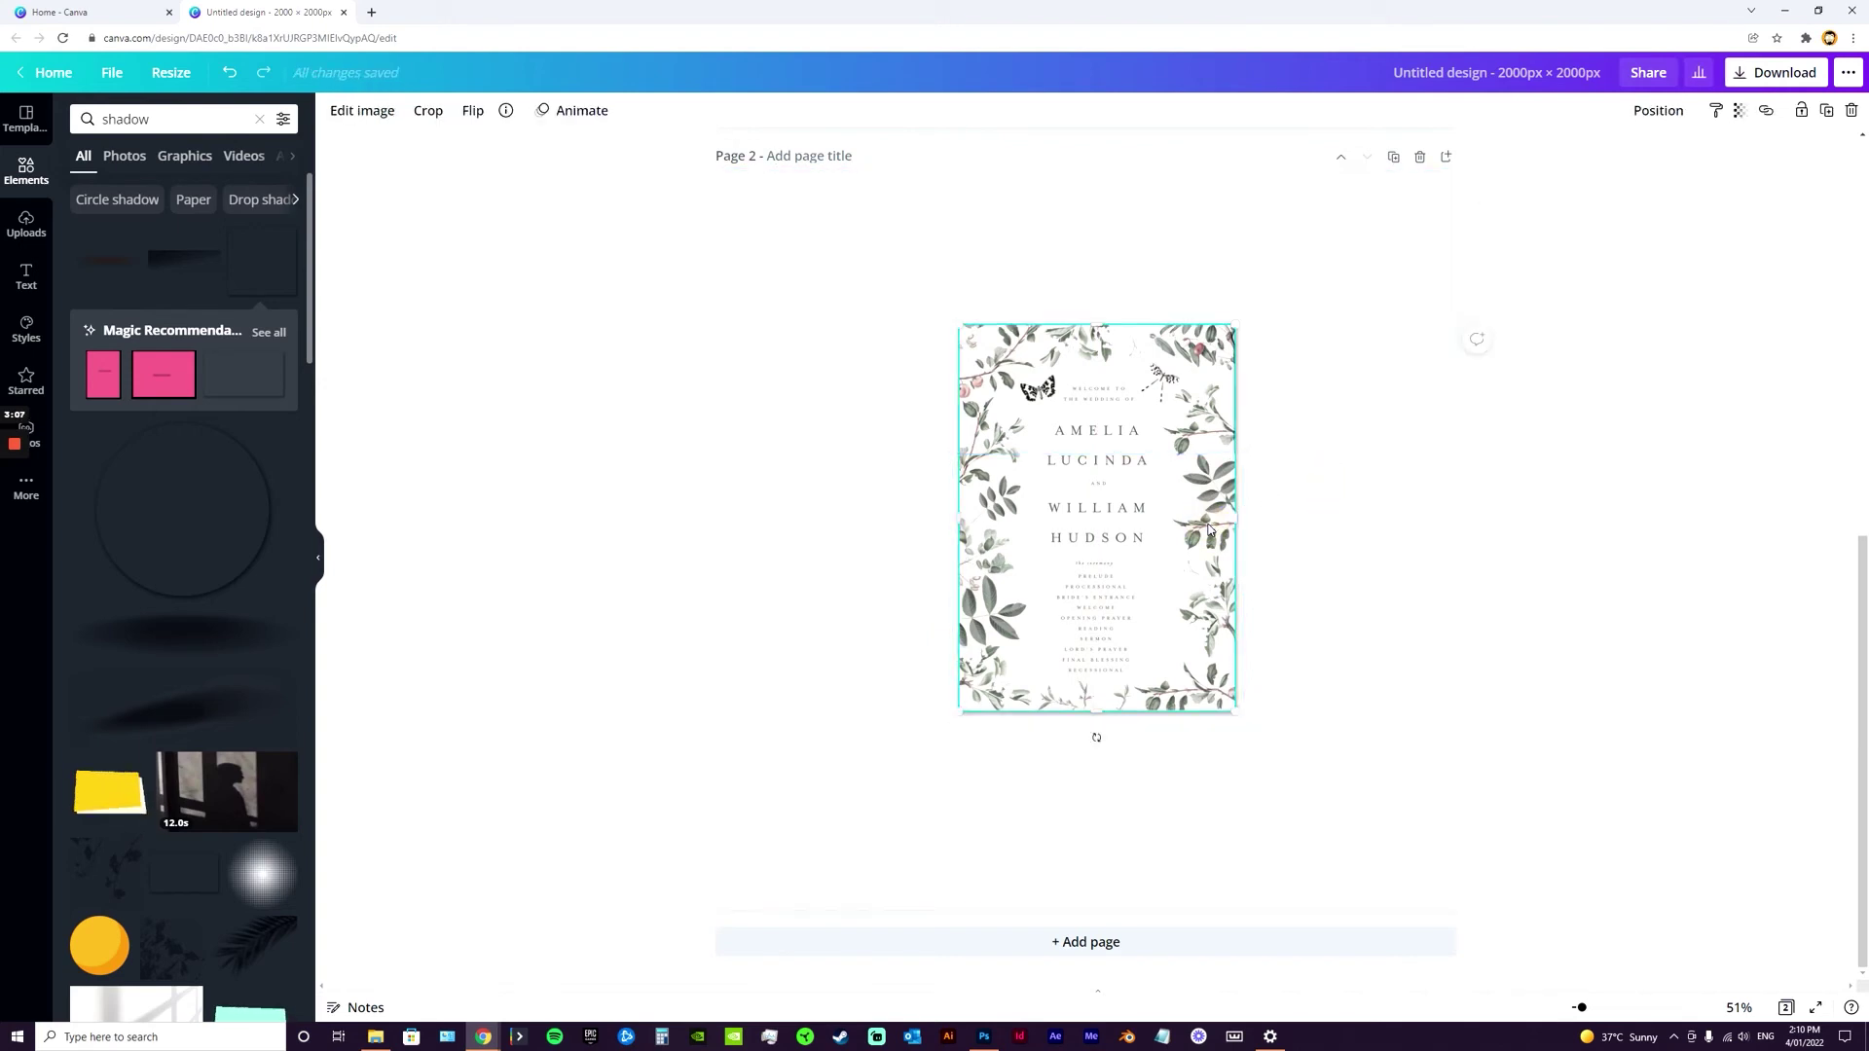
right_click(1210, 530)
click(1296, 684)
click(1296, 732)
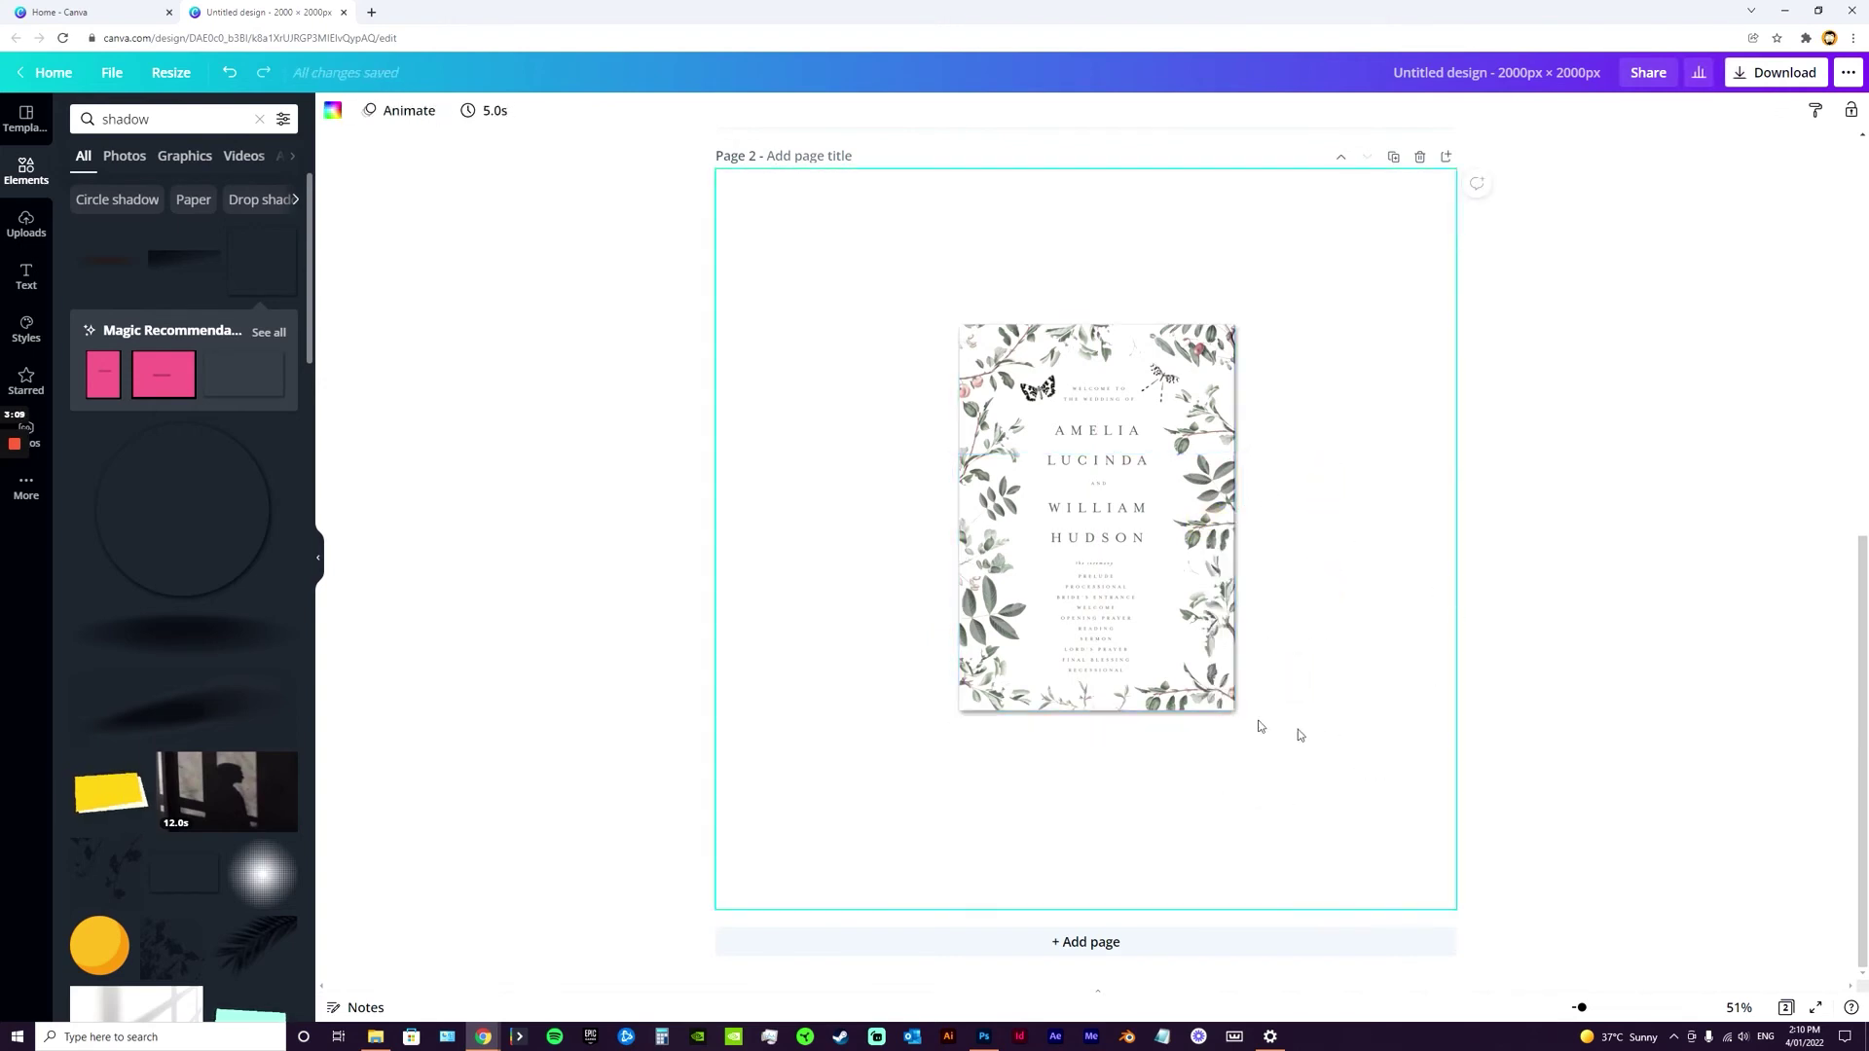
click(1188, 610)
click(1293, 586)
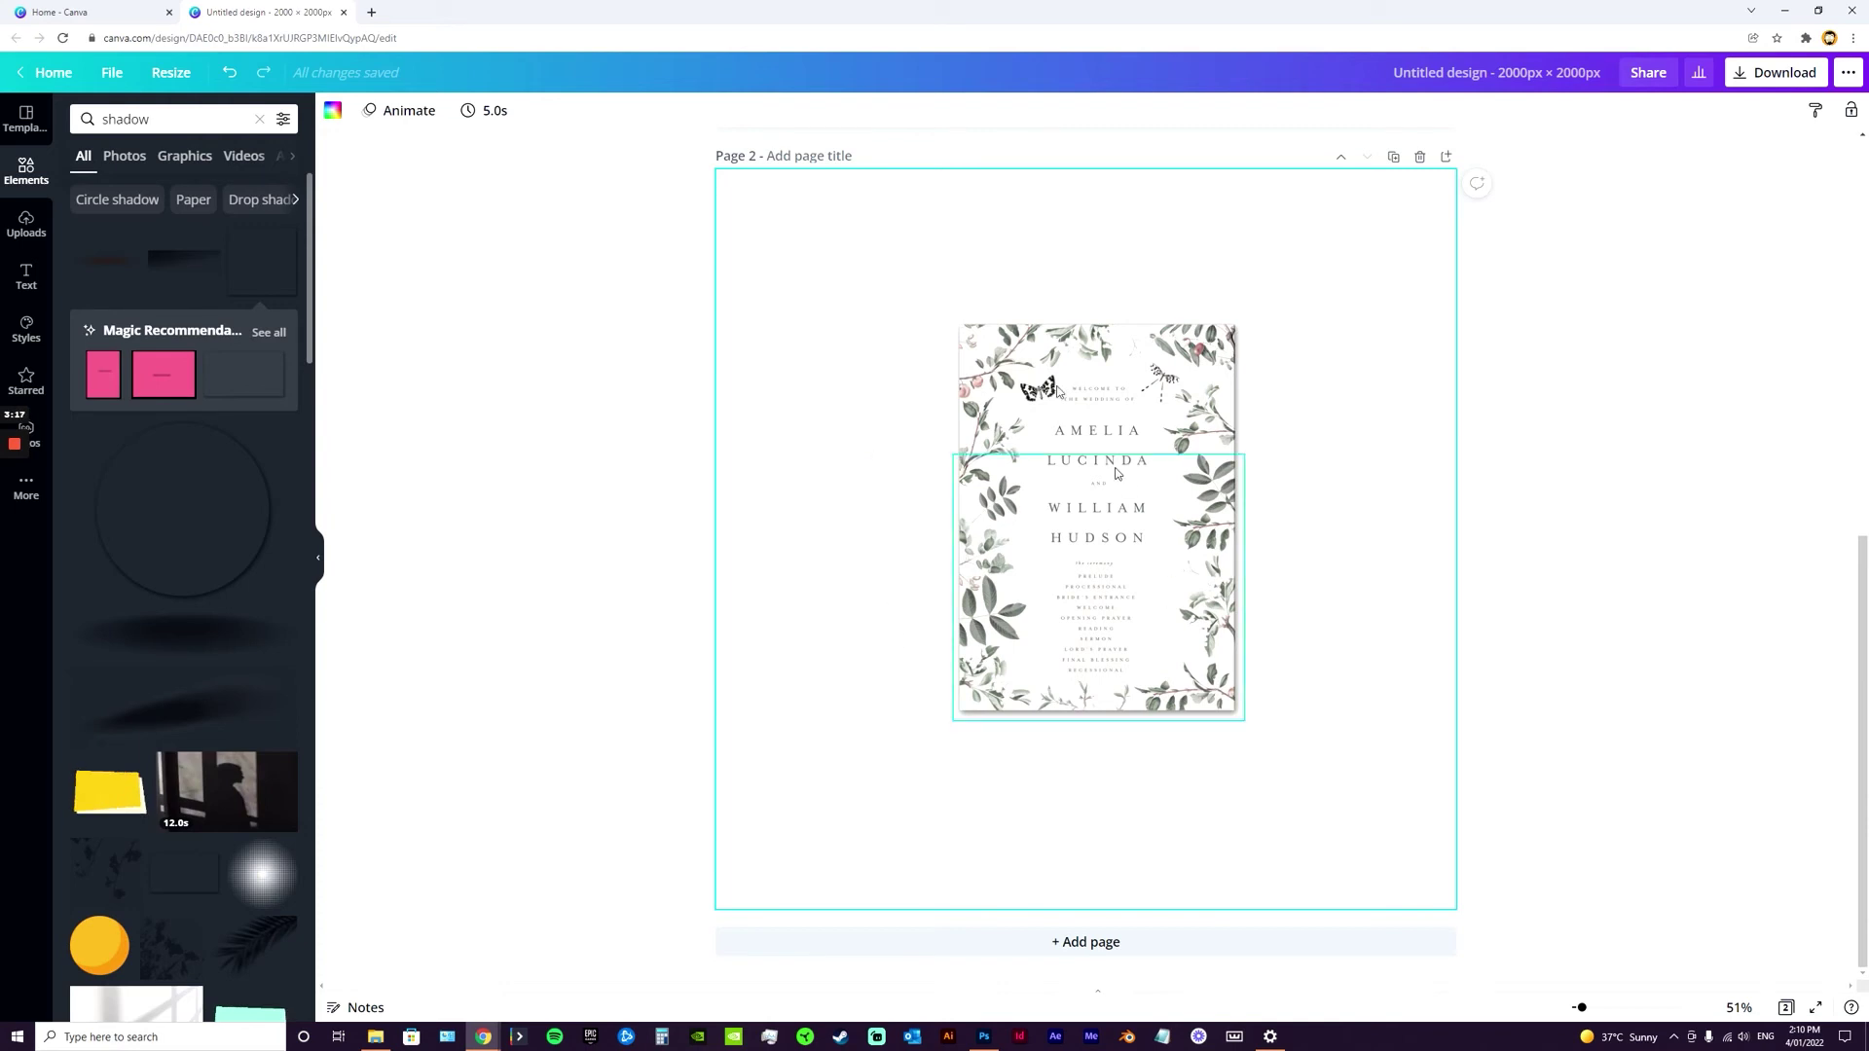
click(1077, 572)
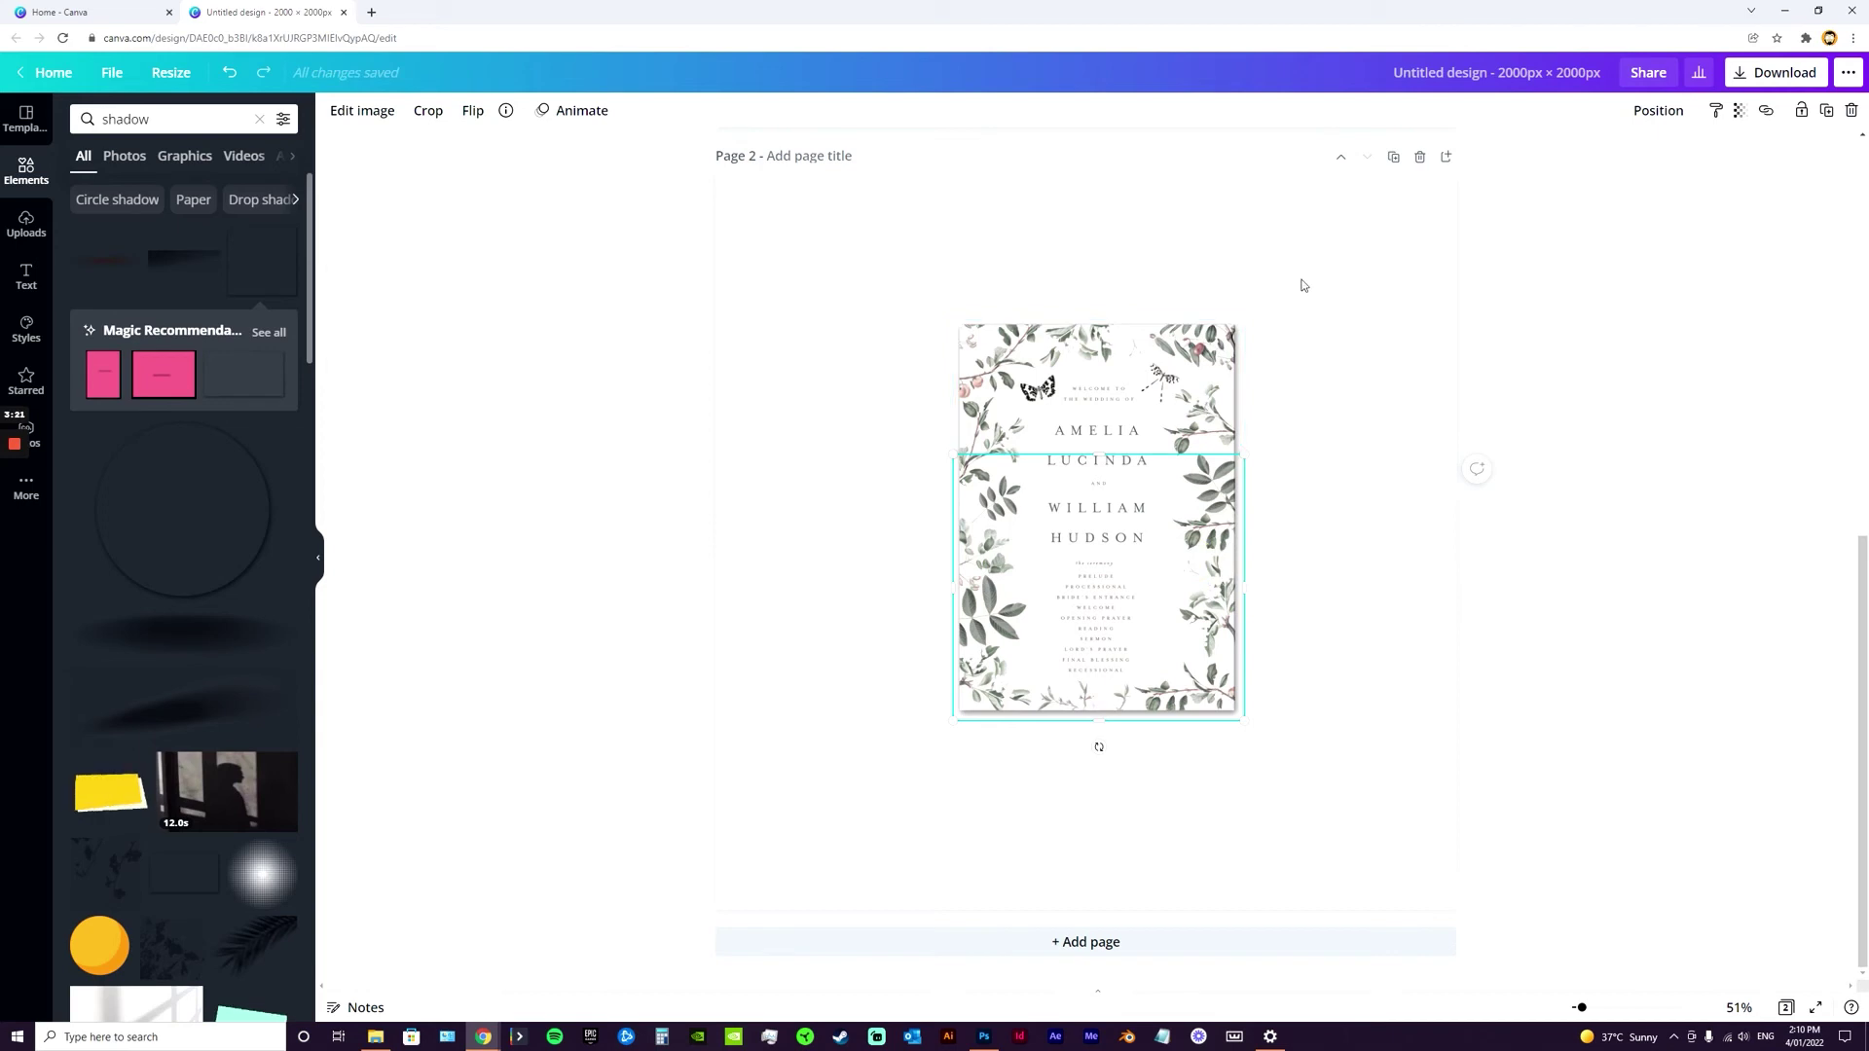
drag(1297, 283, 890, 829)
Shift both invitation pieces together to the left on page 2
drag(1108, 604, 946, 605)
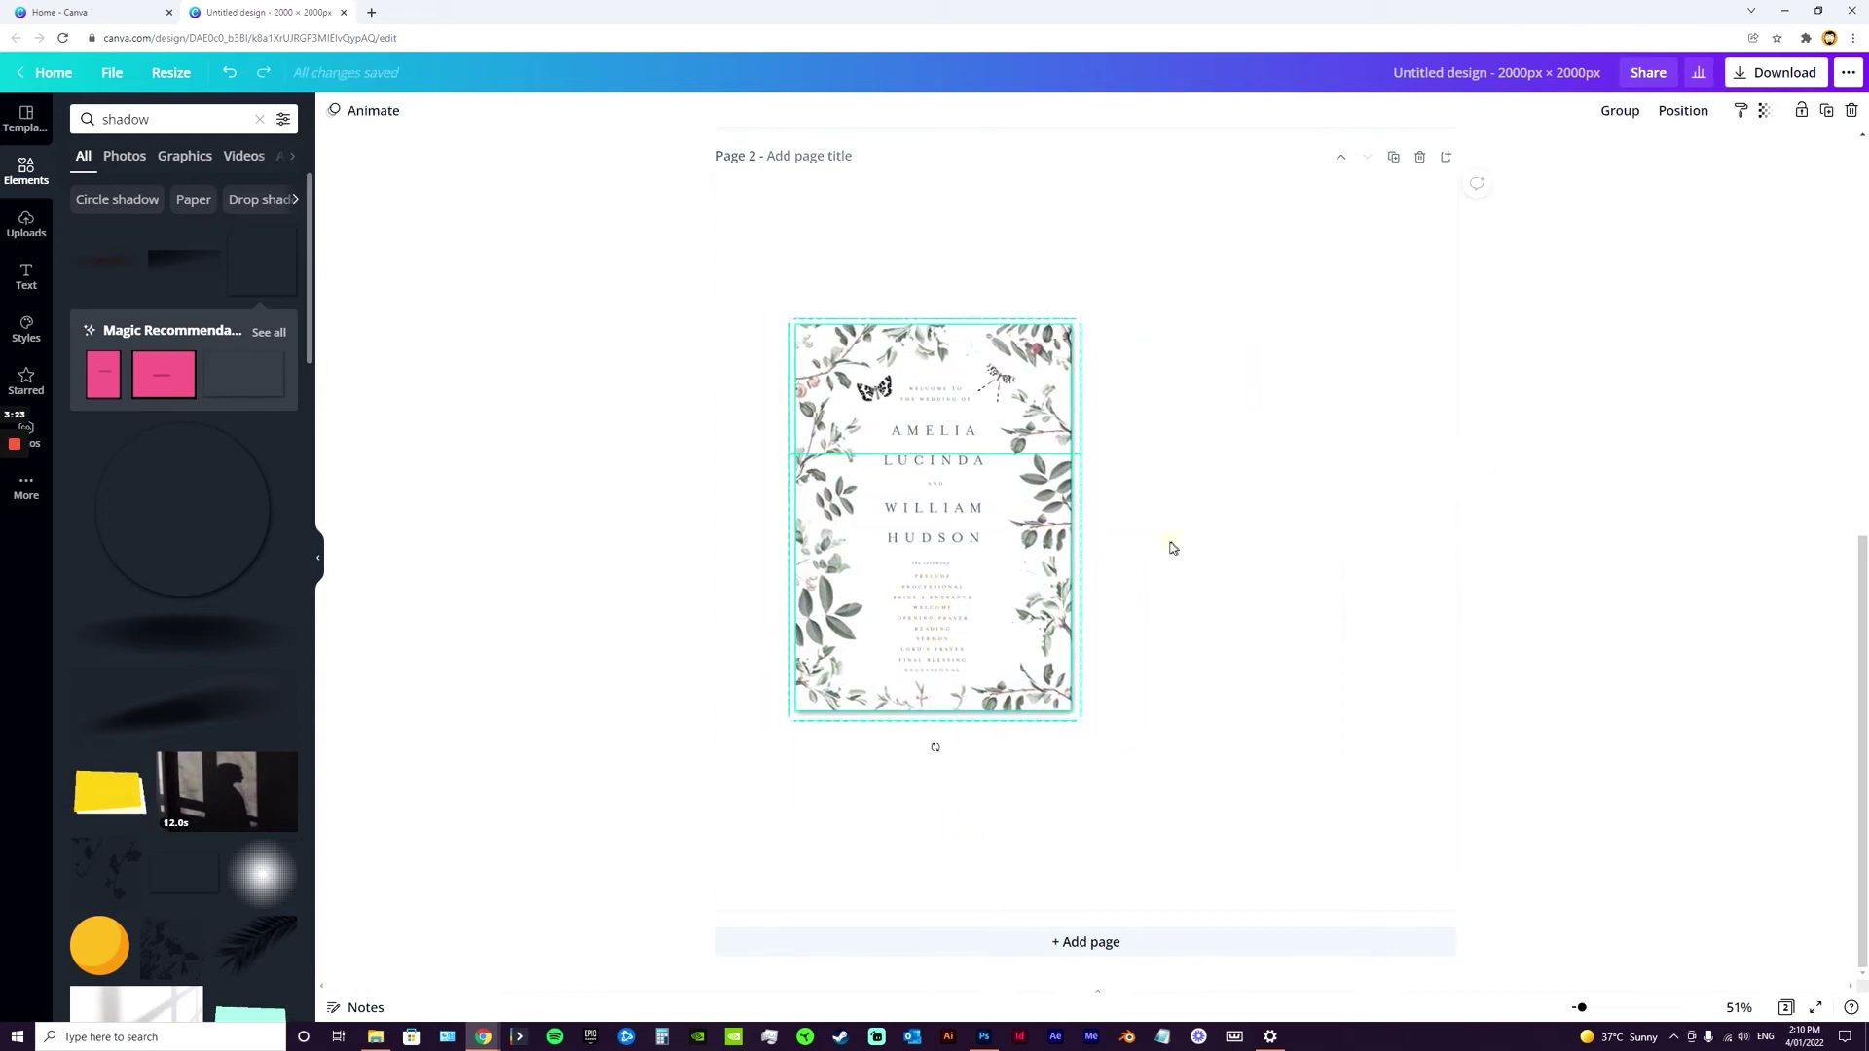
click(951, 572)
click(1225, 524)
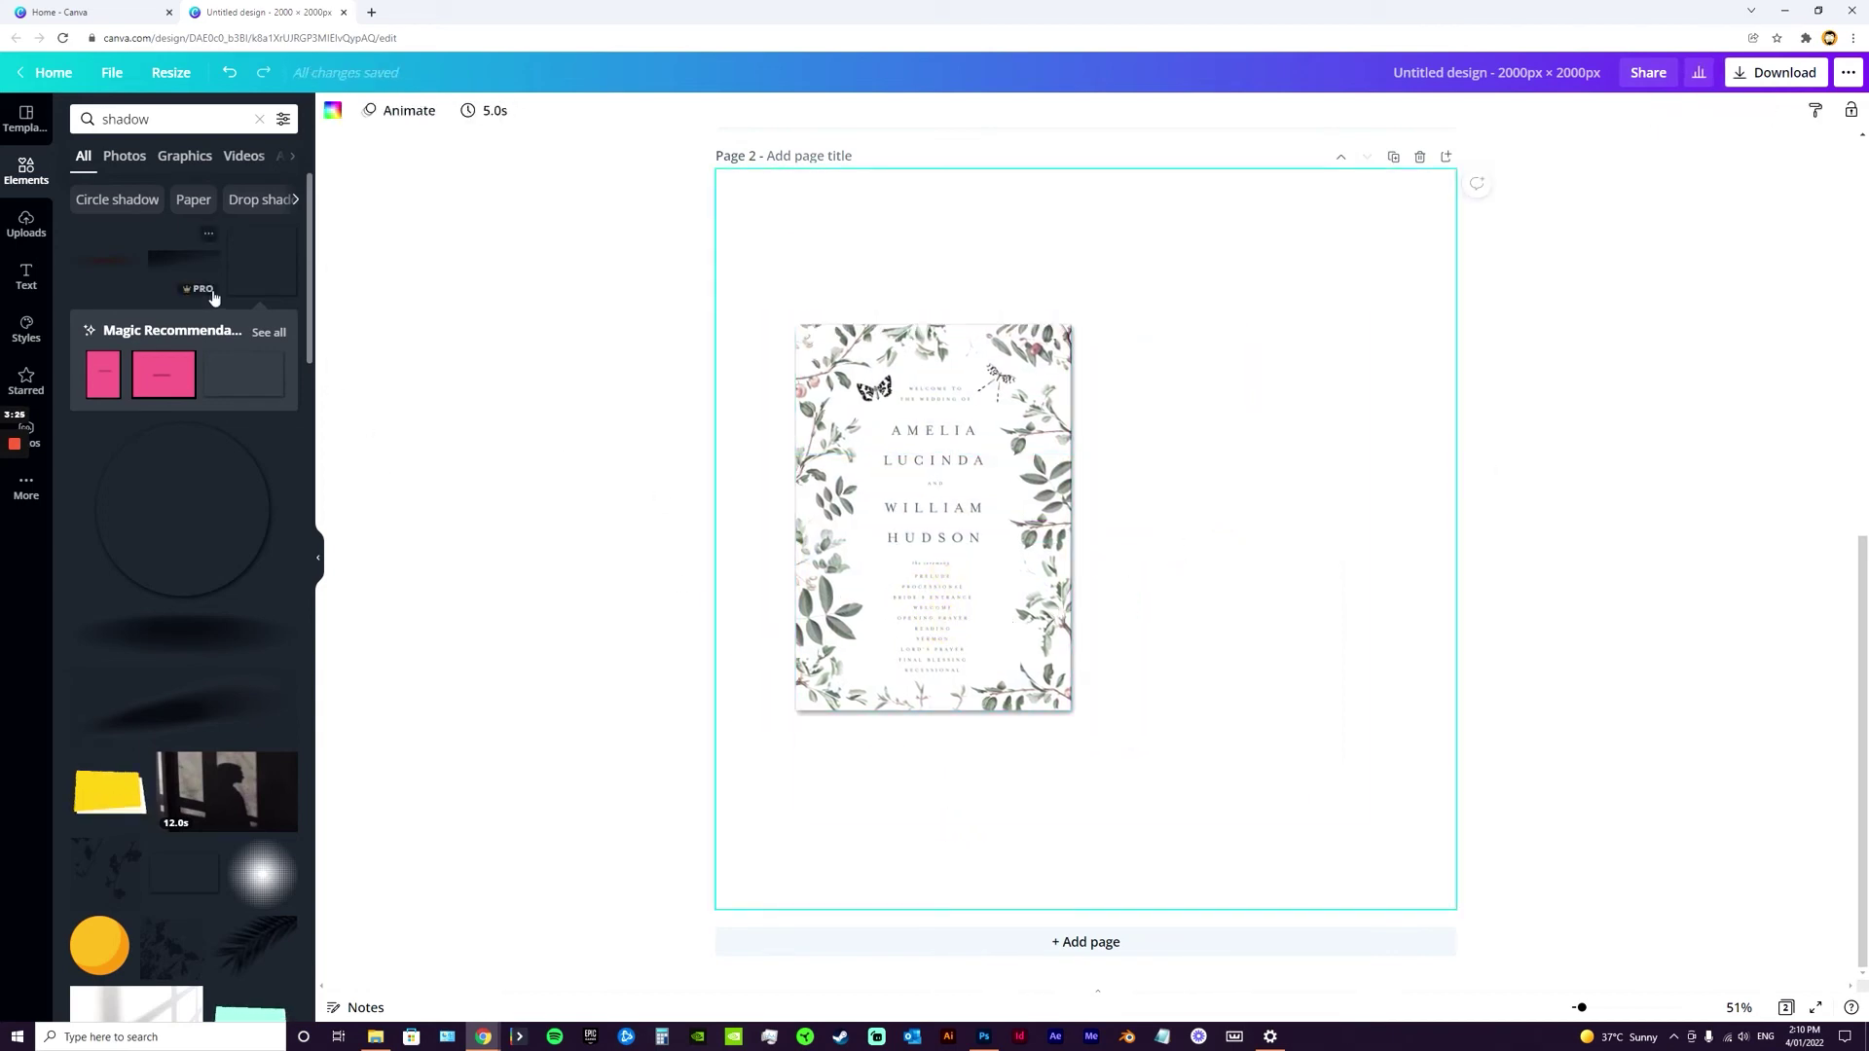
Add a shadow-box element from Elements and place it right of the invitation
click(253, 259)
drag(1126, 496, 1234, 604)
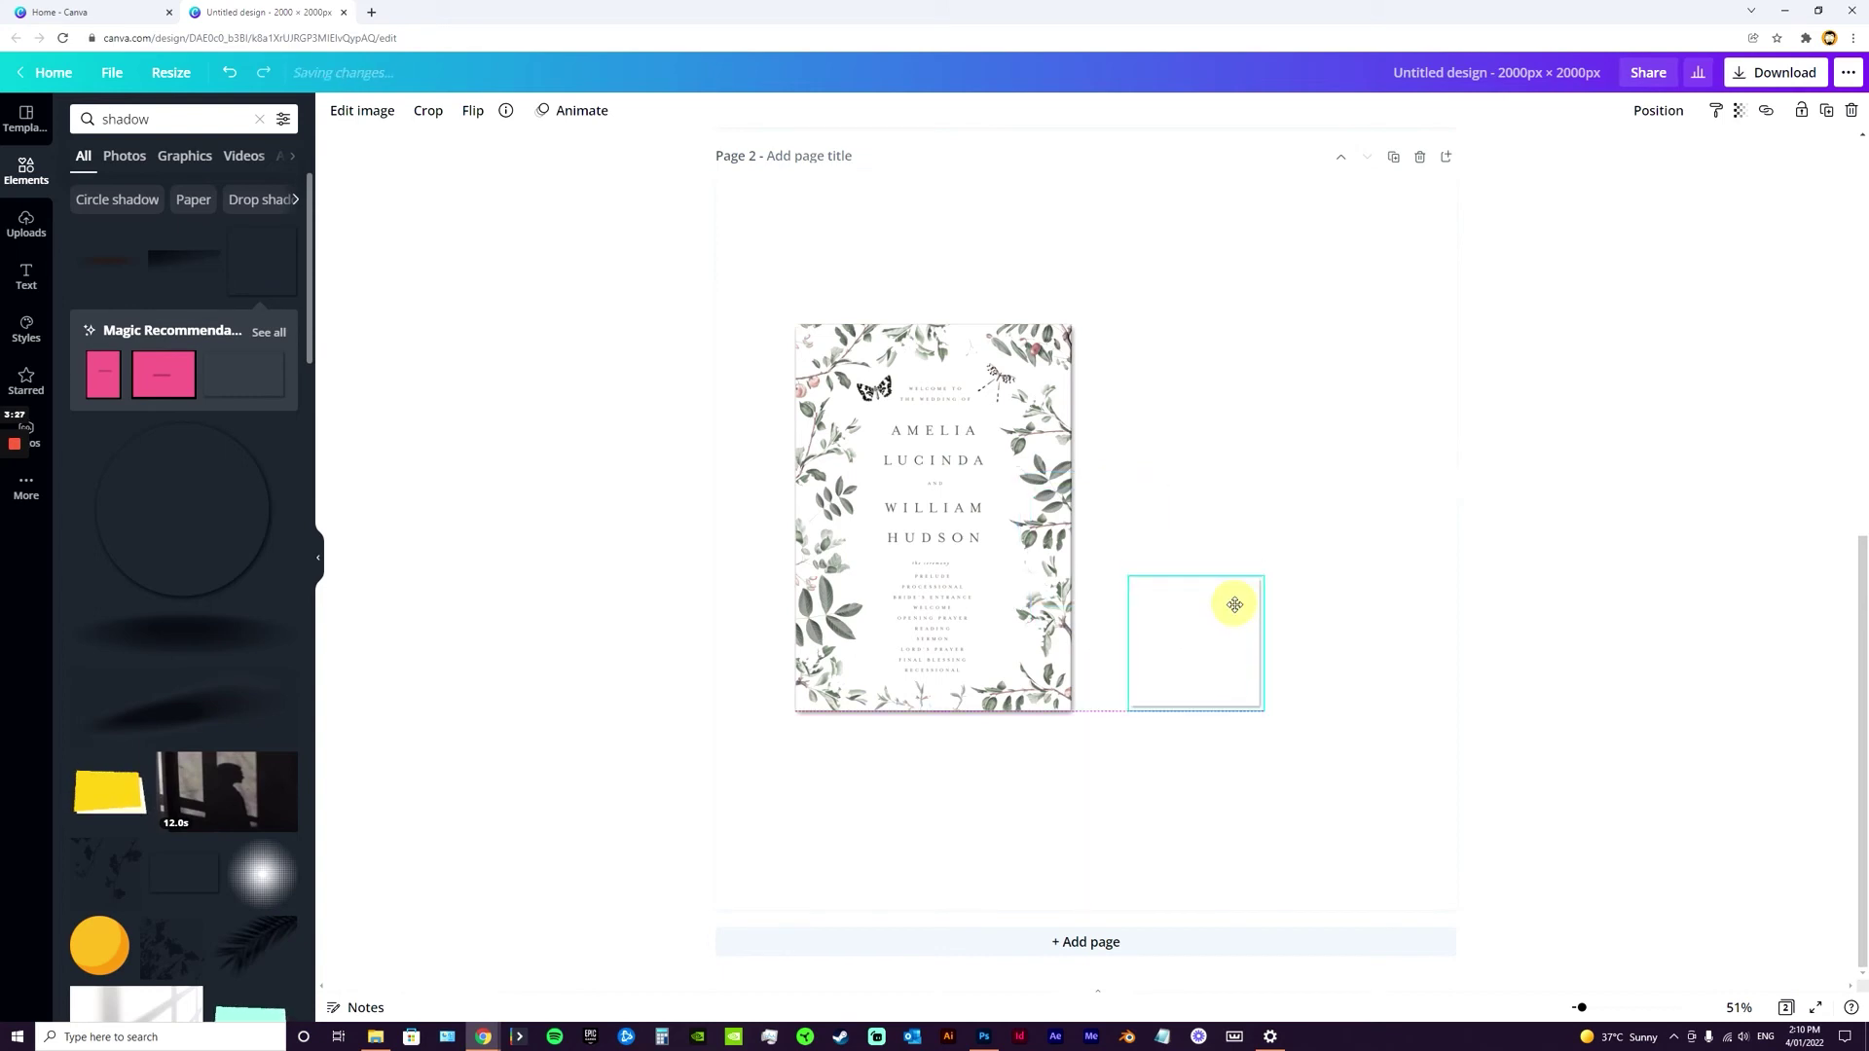
click(964, 539)
click(1164, 434)
click(1003, 417)
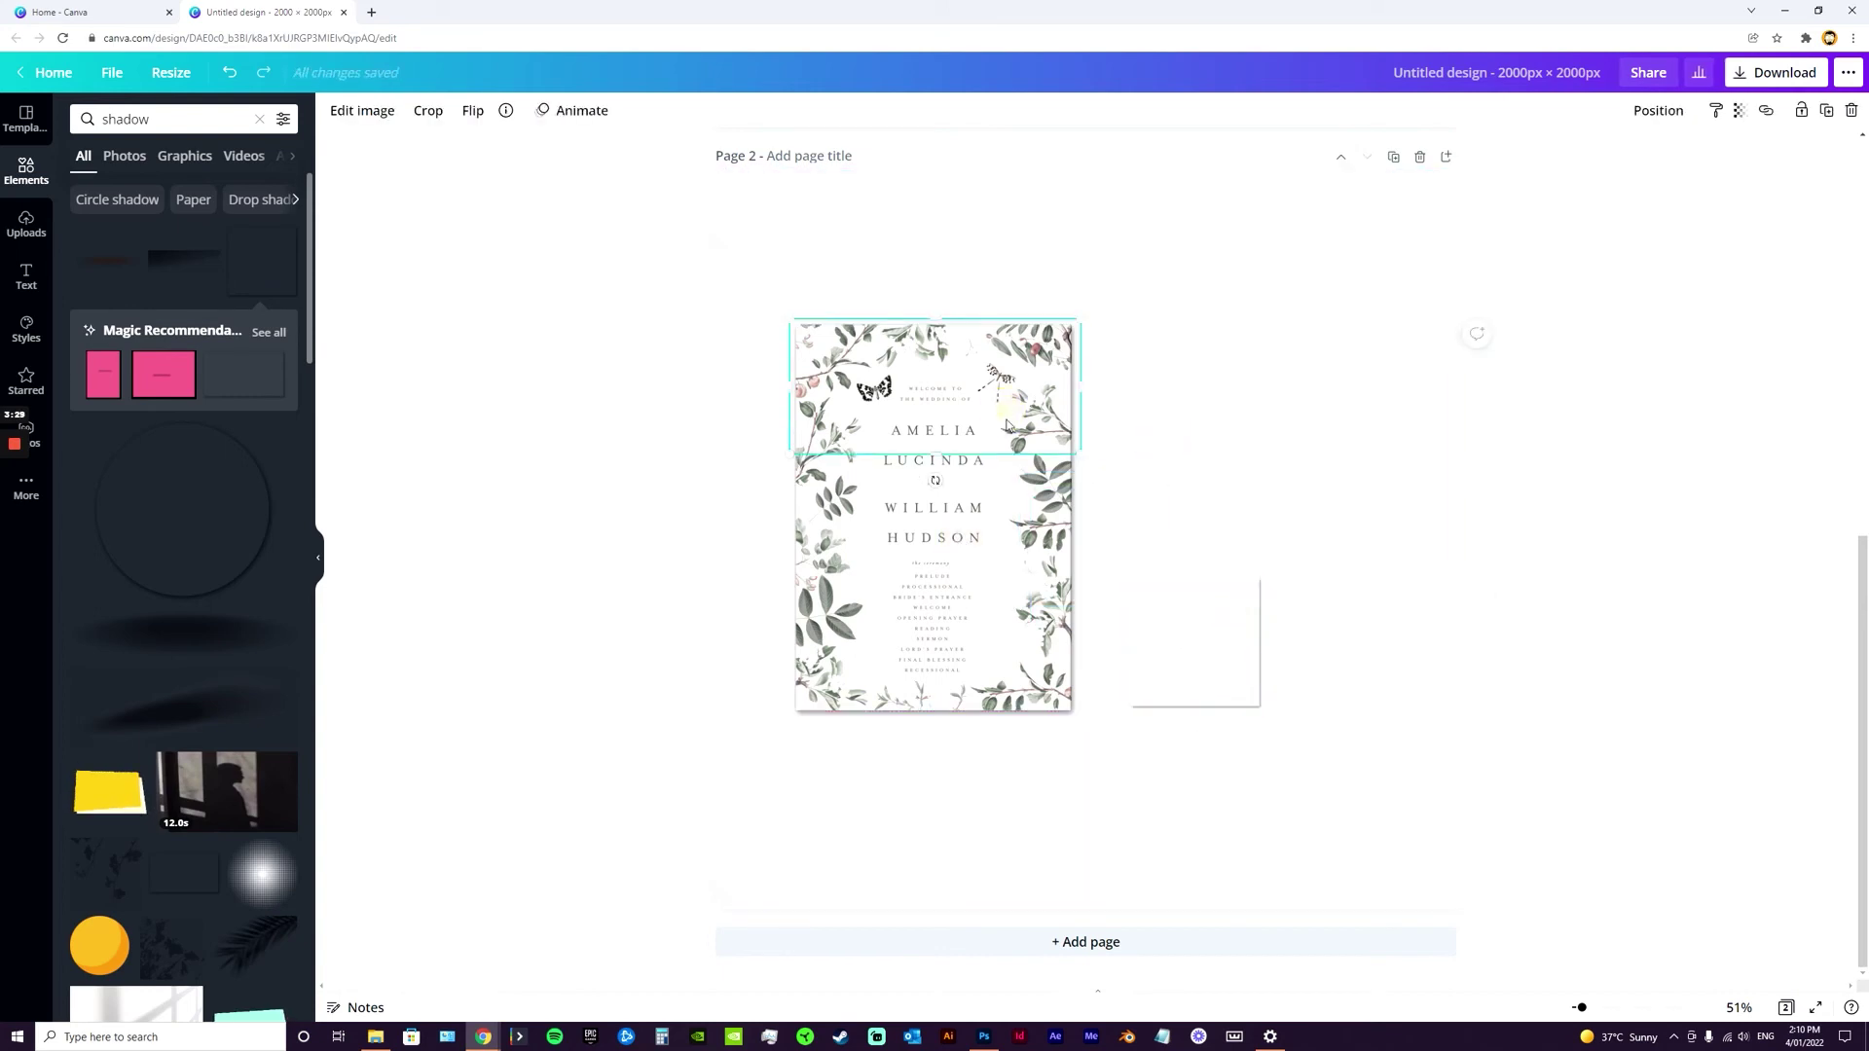
click(1185, 492)
Enlarge the shadow box to 685 by 684, raise it, and trim its edges to the invitation's height
click(1250, 589)
drag(1261, 579, 1334, 534)
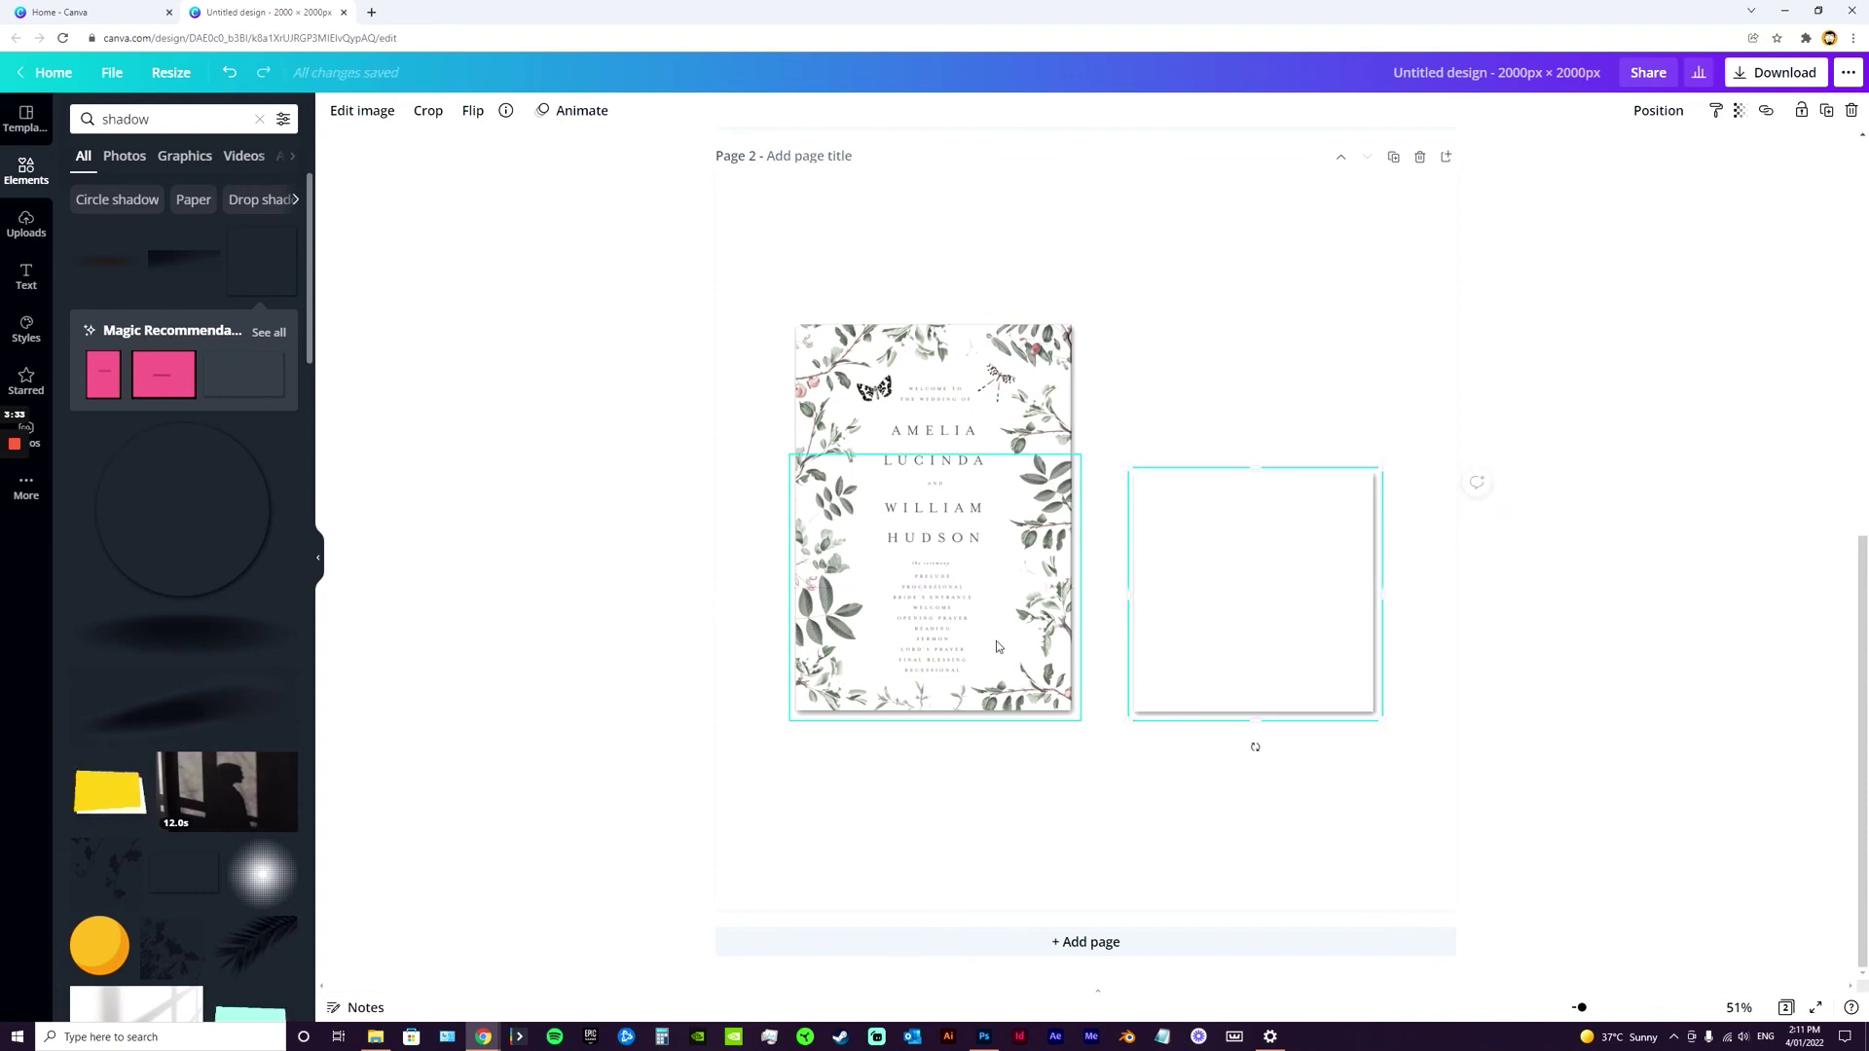
drag(1204, 654, 1260, 502)
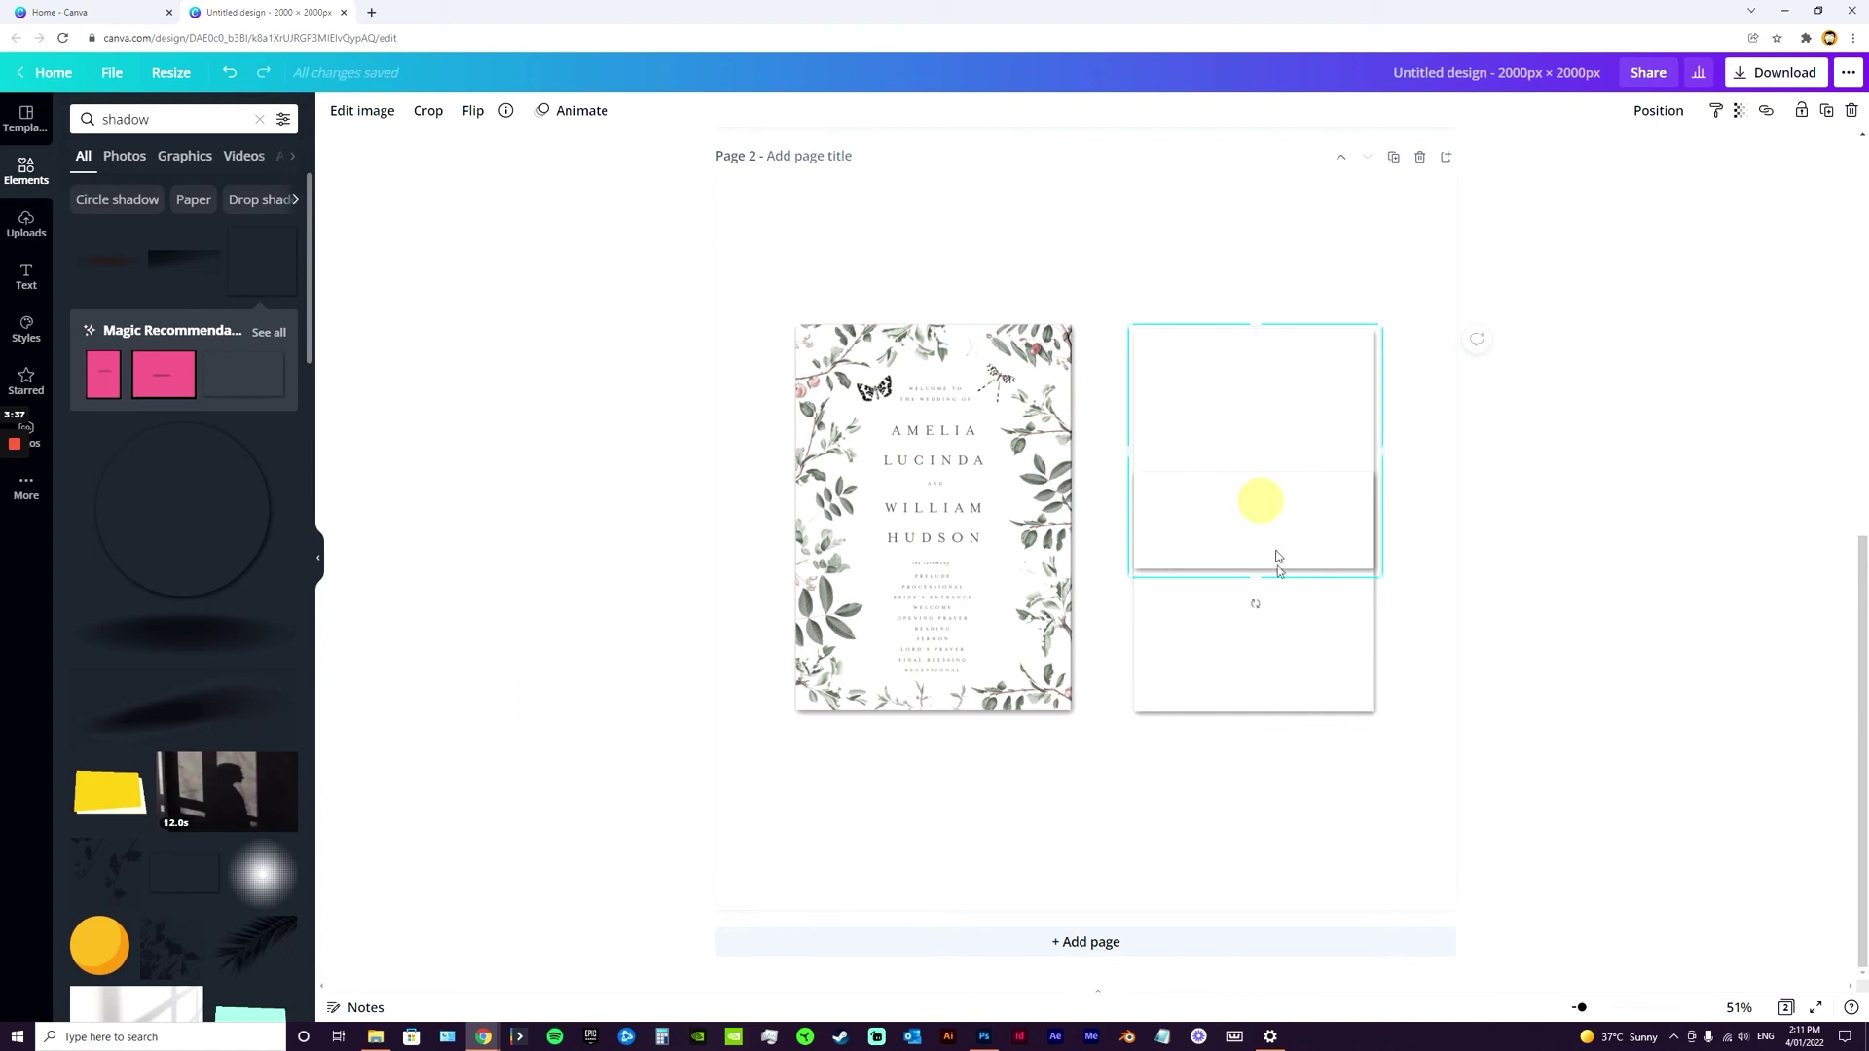
drag(1255, 580, 1304, 565)
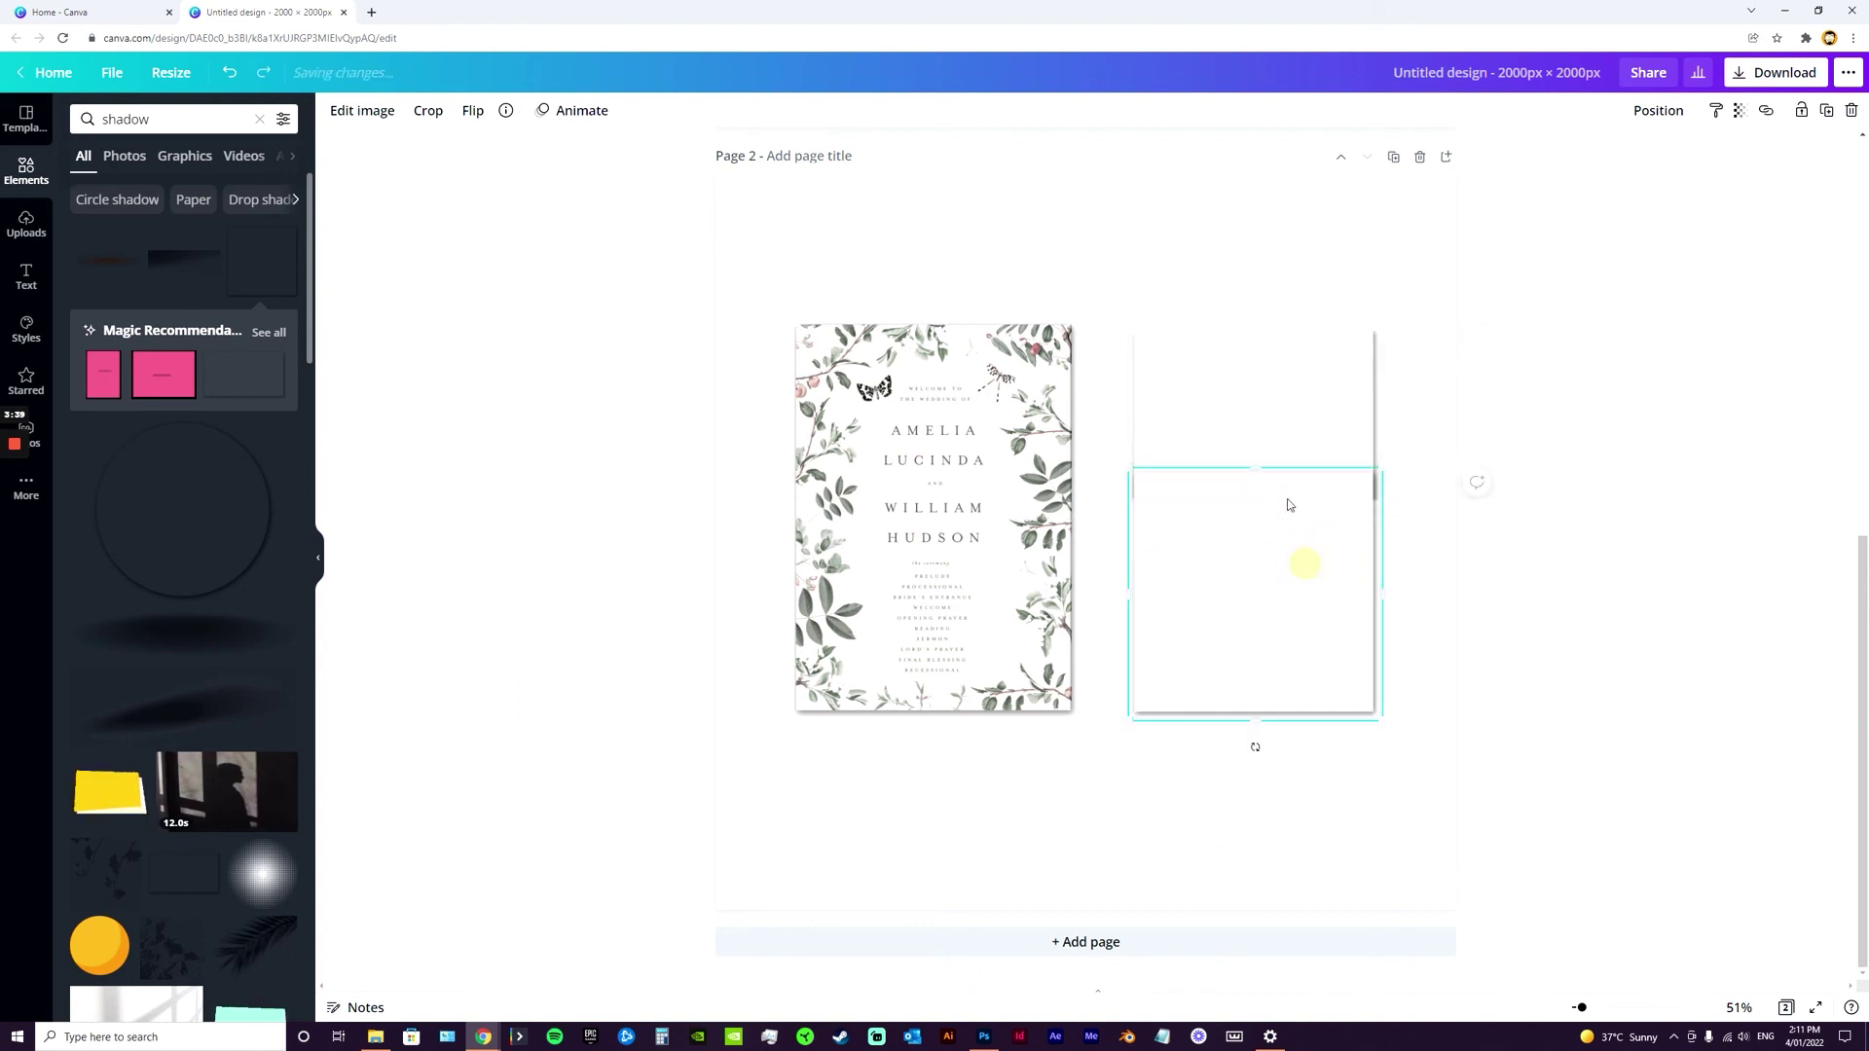
drag(1254, 468, 1262, 506)
Group both shadow-box pieces, nudge them slightly up and right, then ungroup them
click(1412, 813)
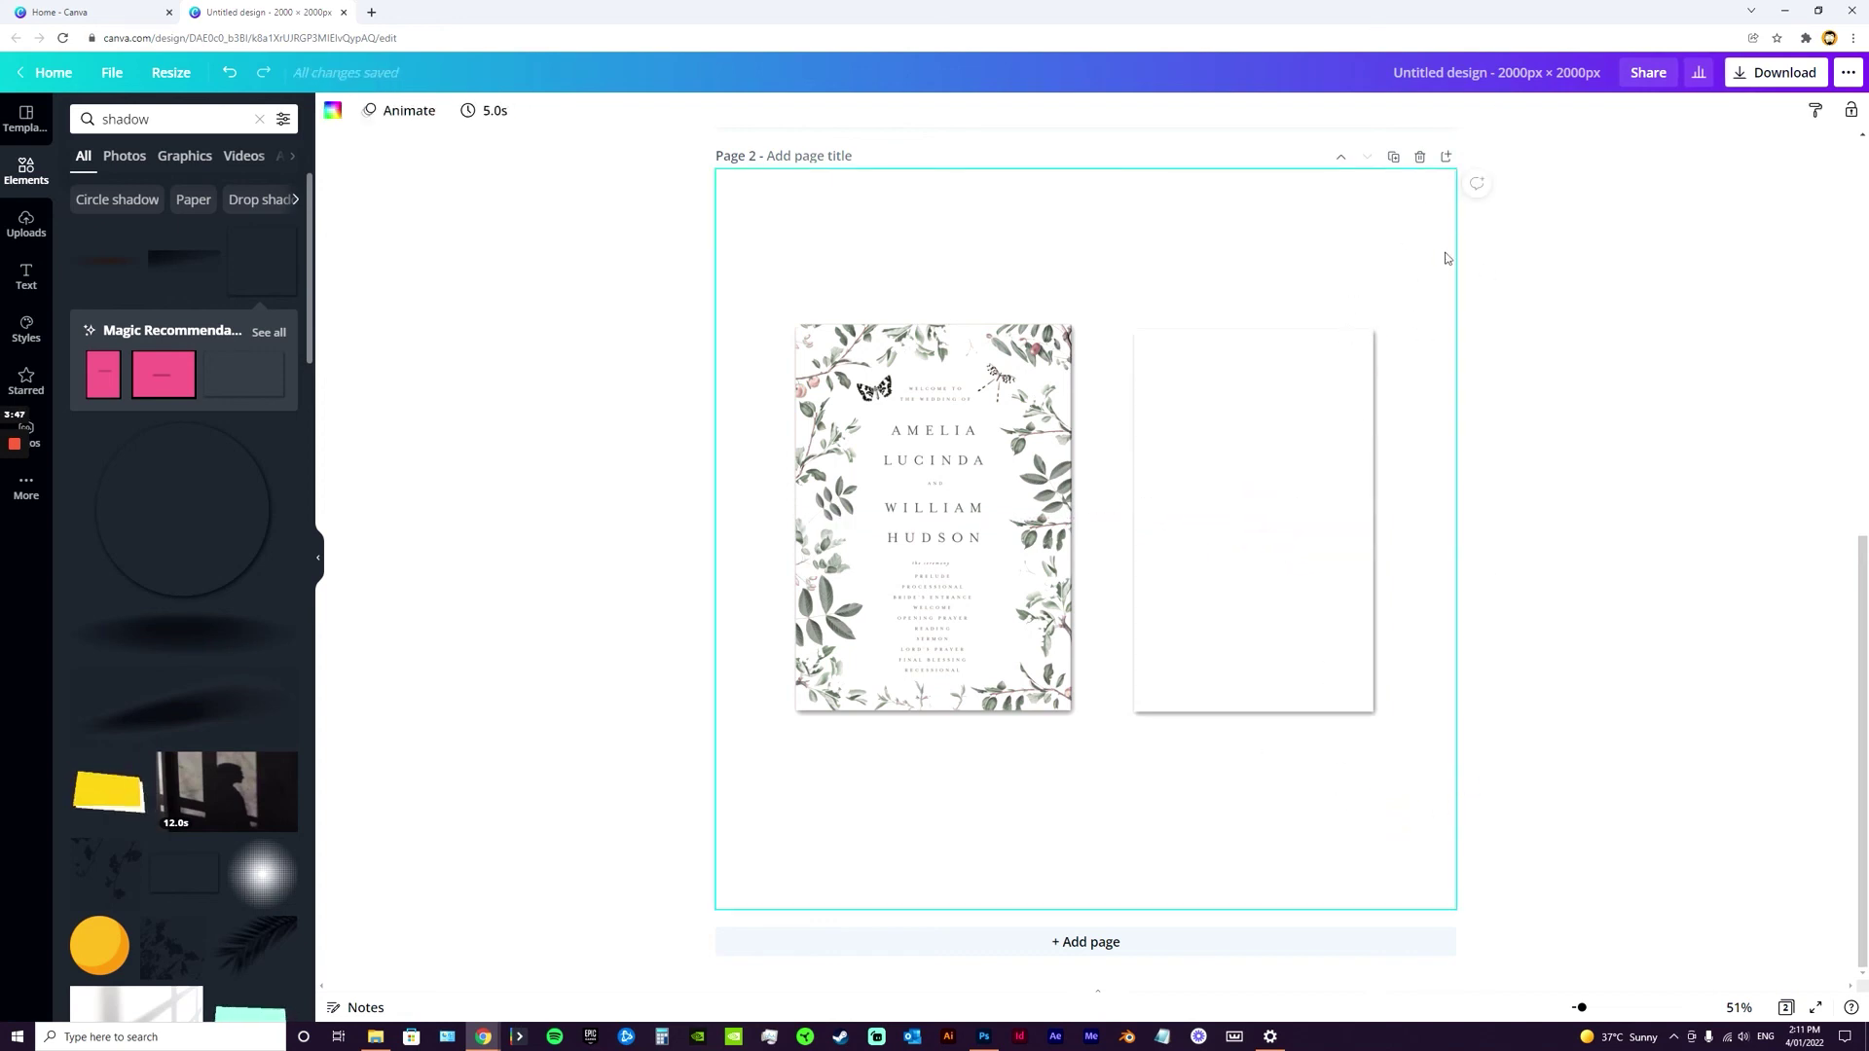
drag(1446, 258, 1272, 529)
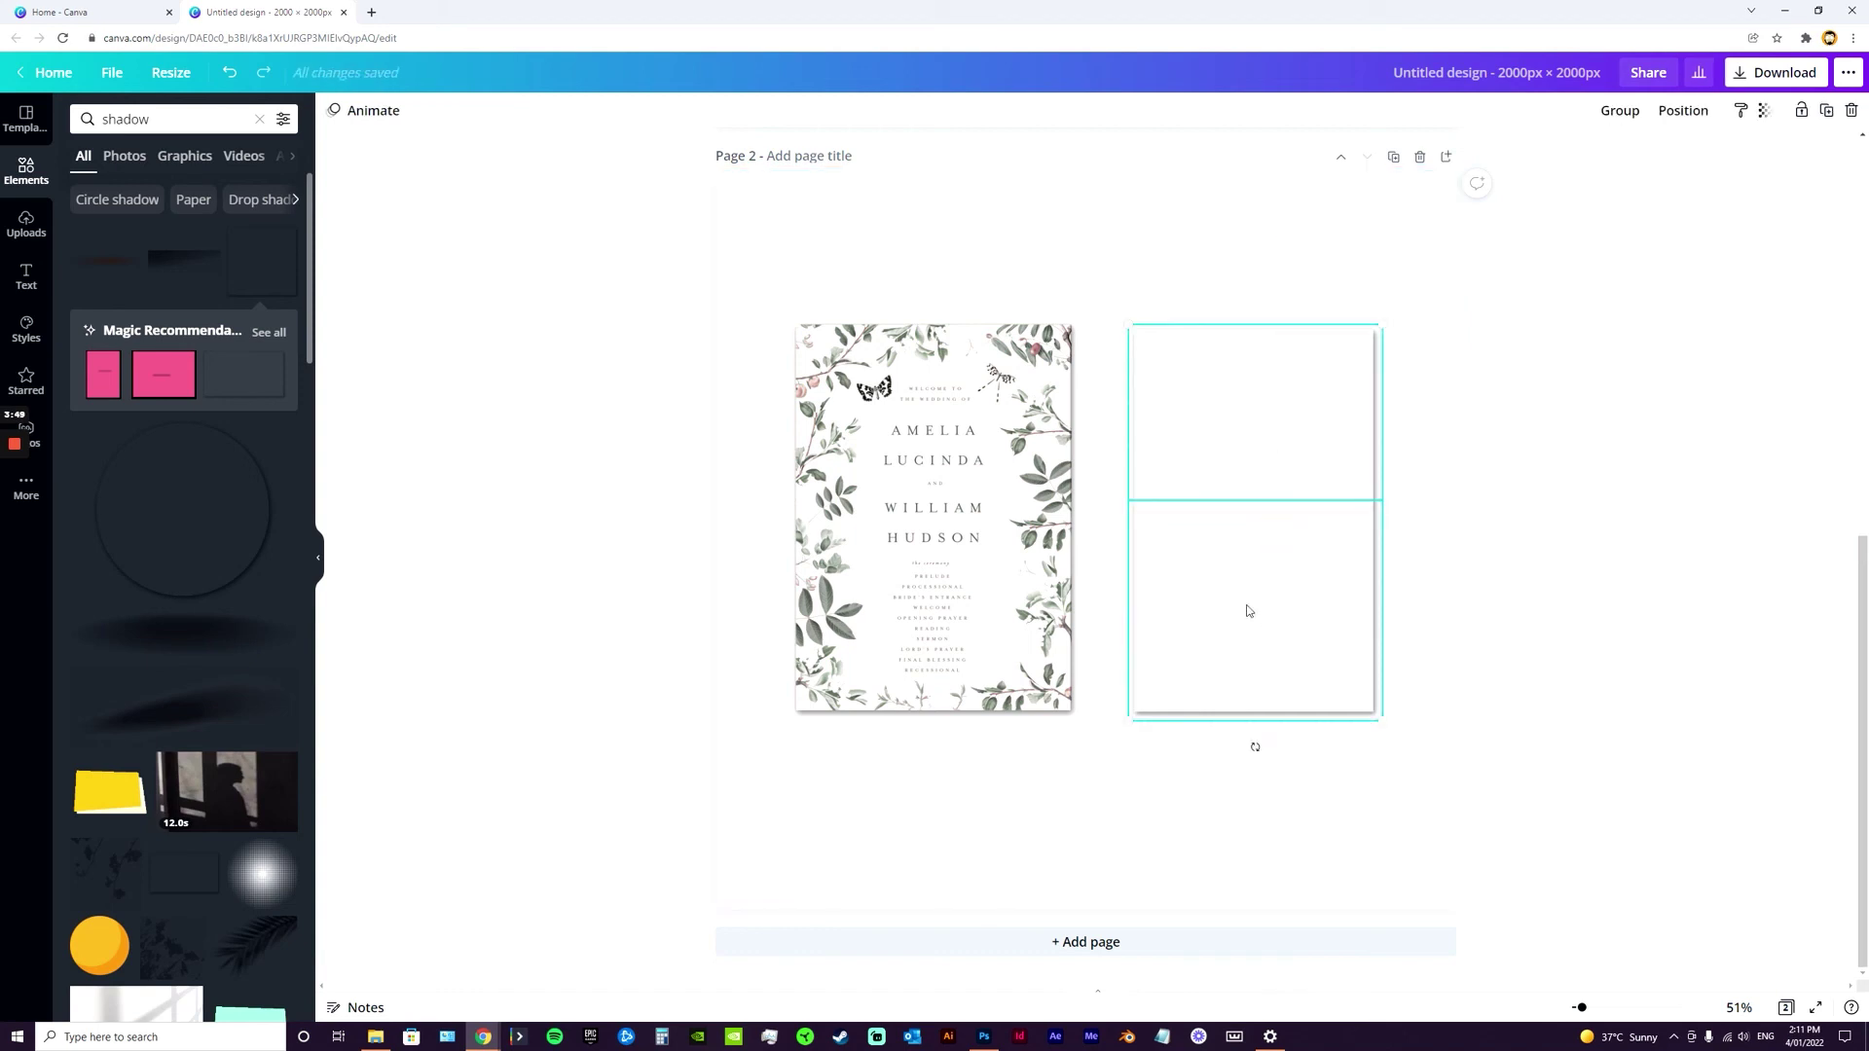
click(1629, 110)
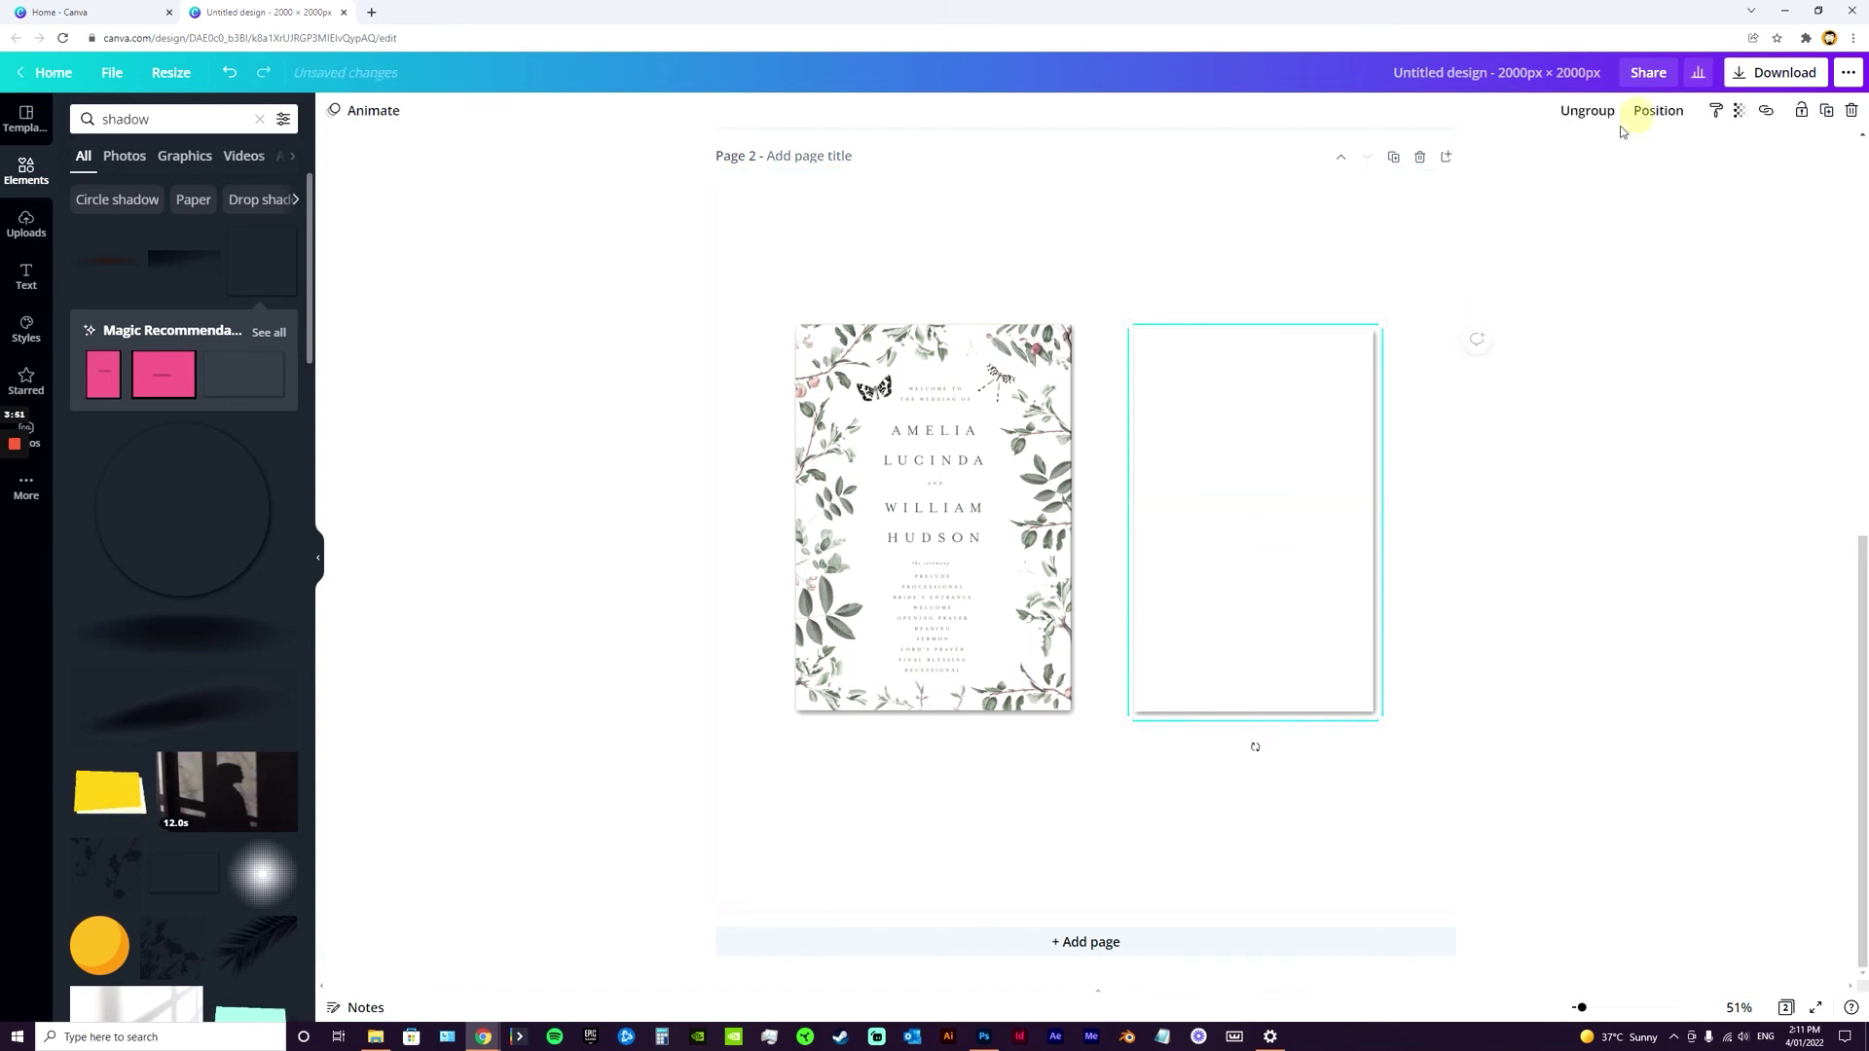
mouse_move(1304, 485)
mouse_down()
mouse_move(1293, 509)
mouse_move(1316, 479)
mouse_up()
click(1601, 113)
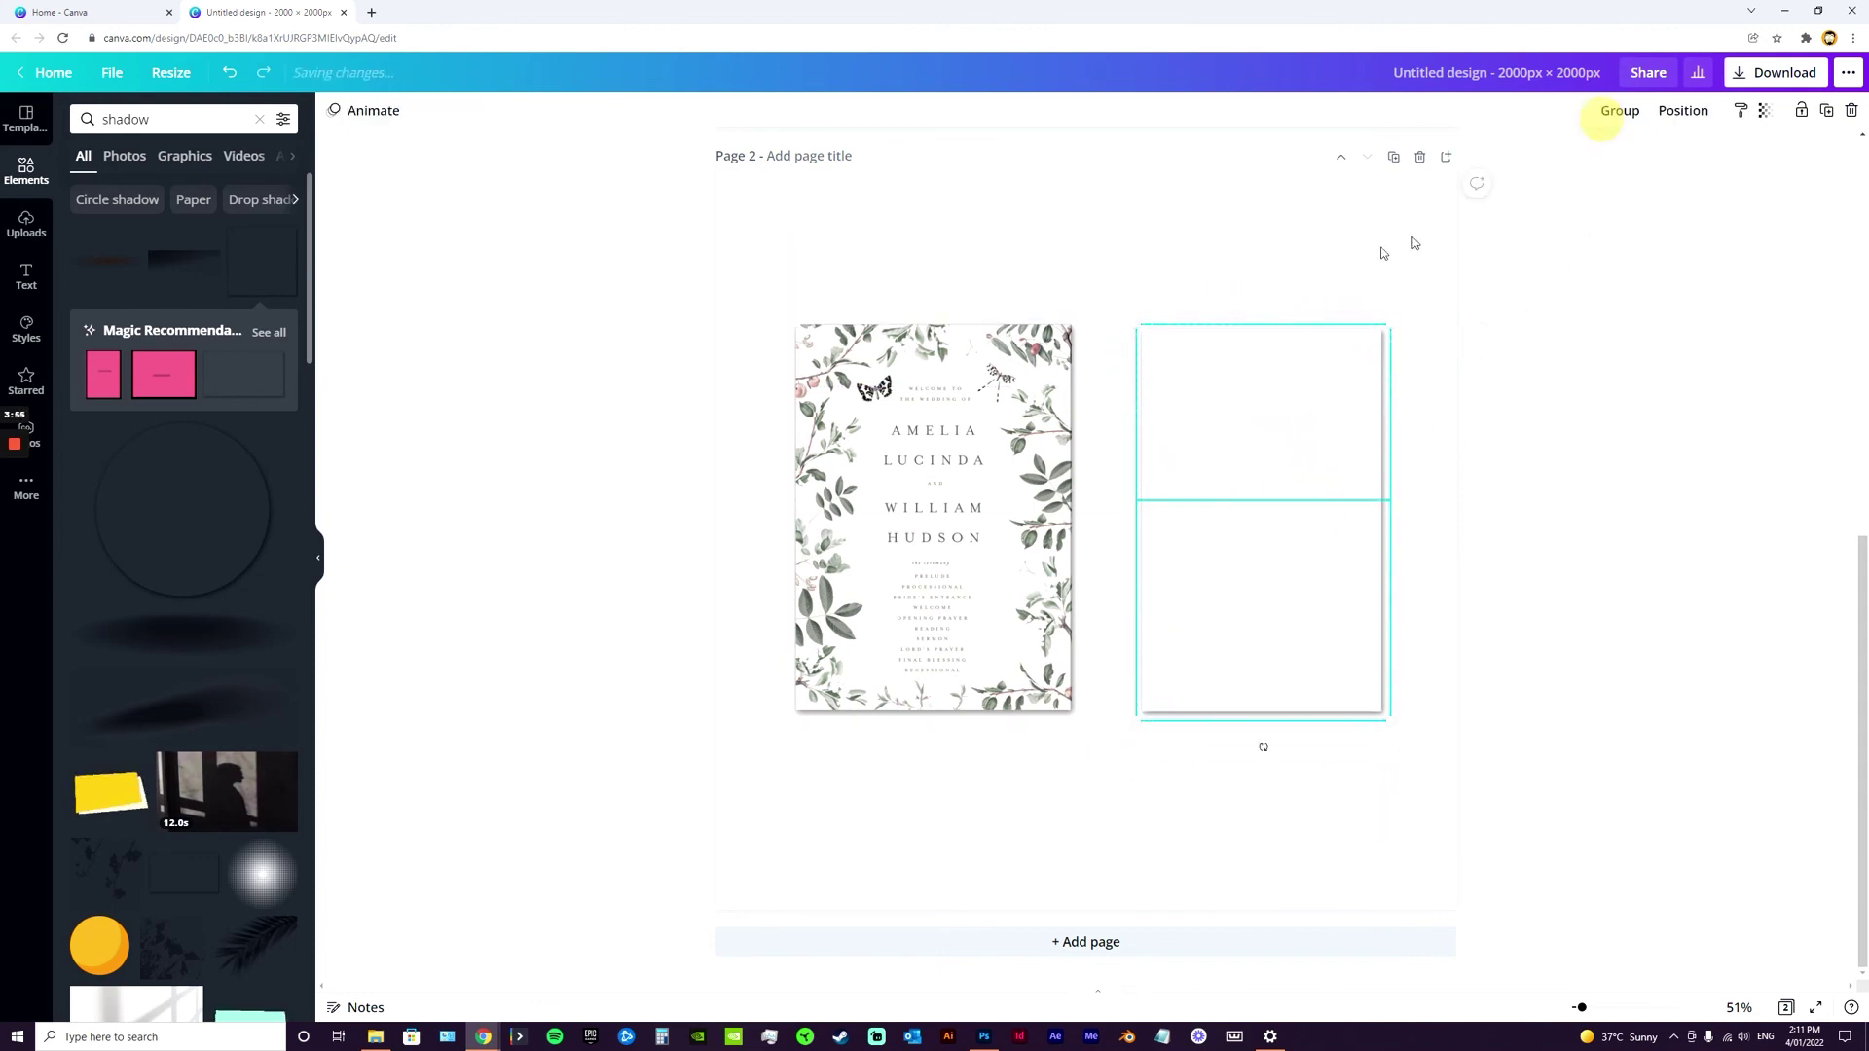
Move one shadow piece down slightly and shorten it to 685 by 491
click(1357, 223)
drag(1305, 388, 1302, 446)
mouse_move(1262, 556)
mouse_down()
mouse_move(1268, 534)
mouse_move(1299, 603)
mouse_move(1274, 548)
mouse_up()
click(1457, 584)
Select the lower shadow piece beside the finished invitation on page 2
click(1287, 673)
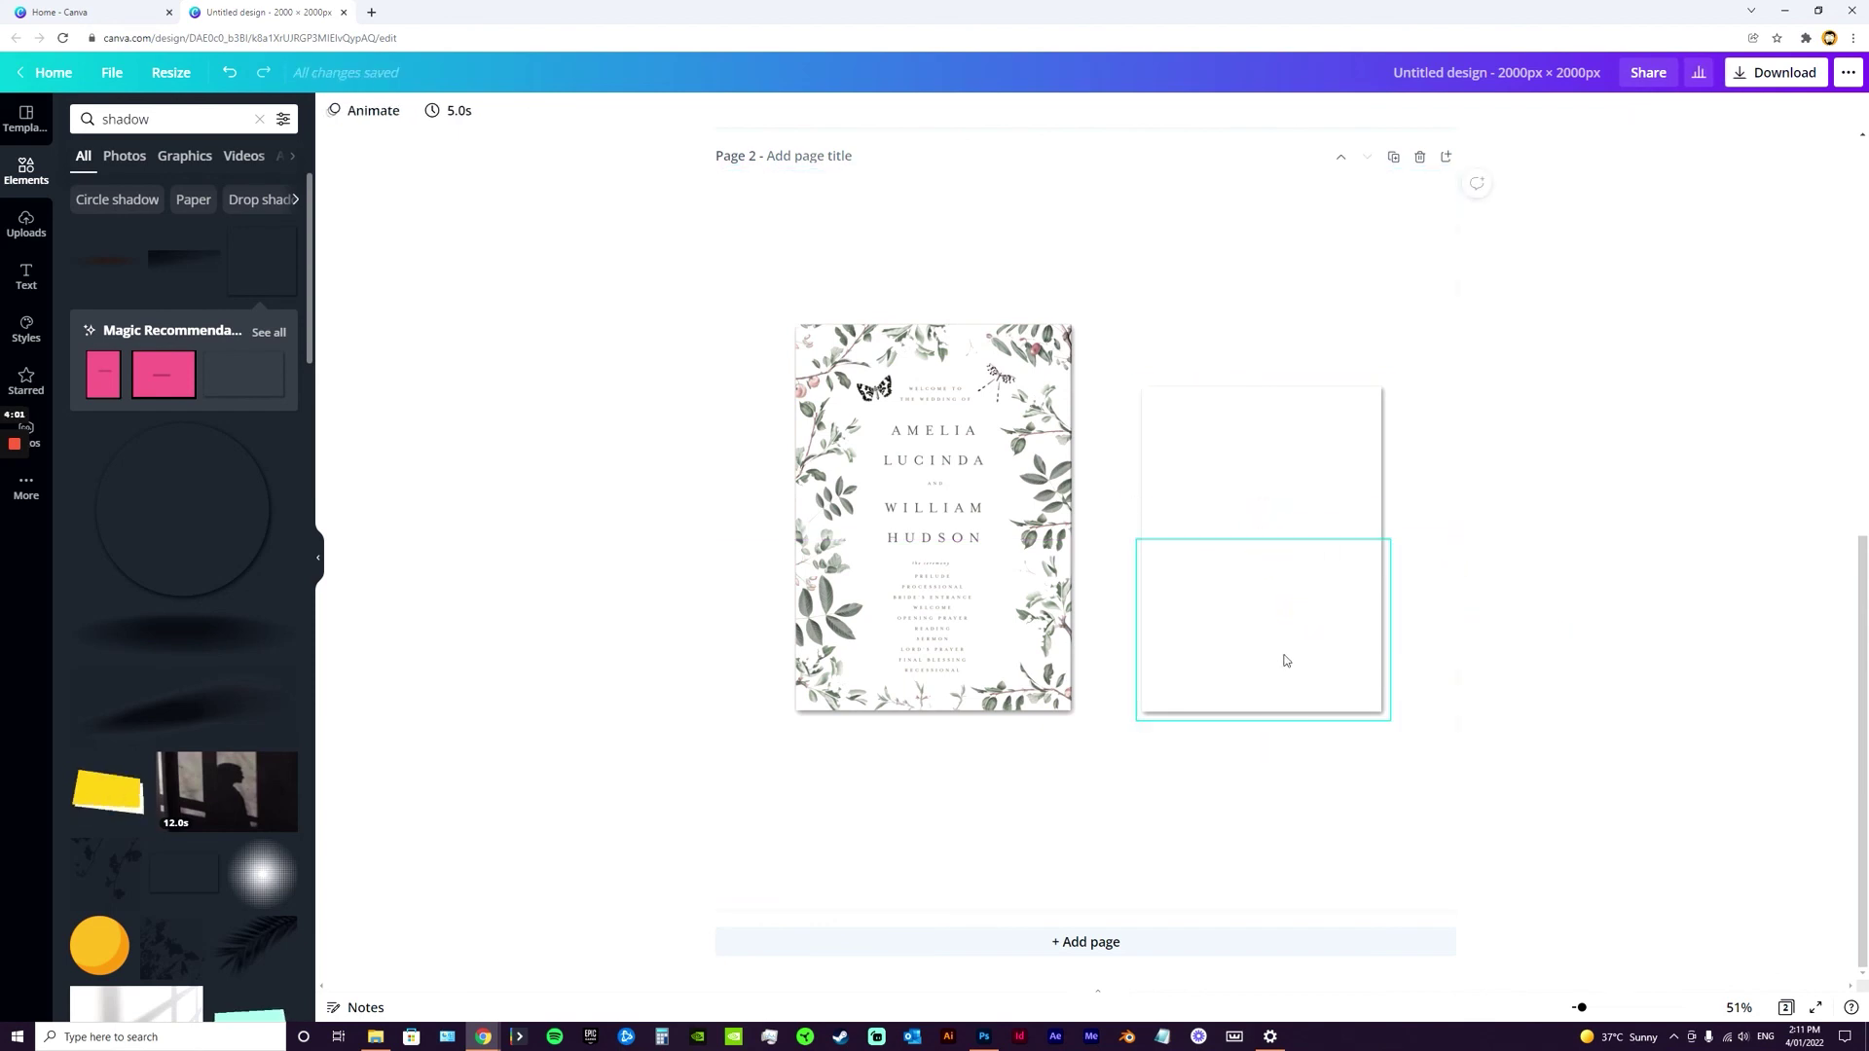